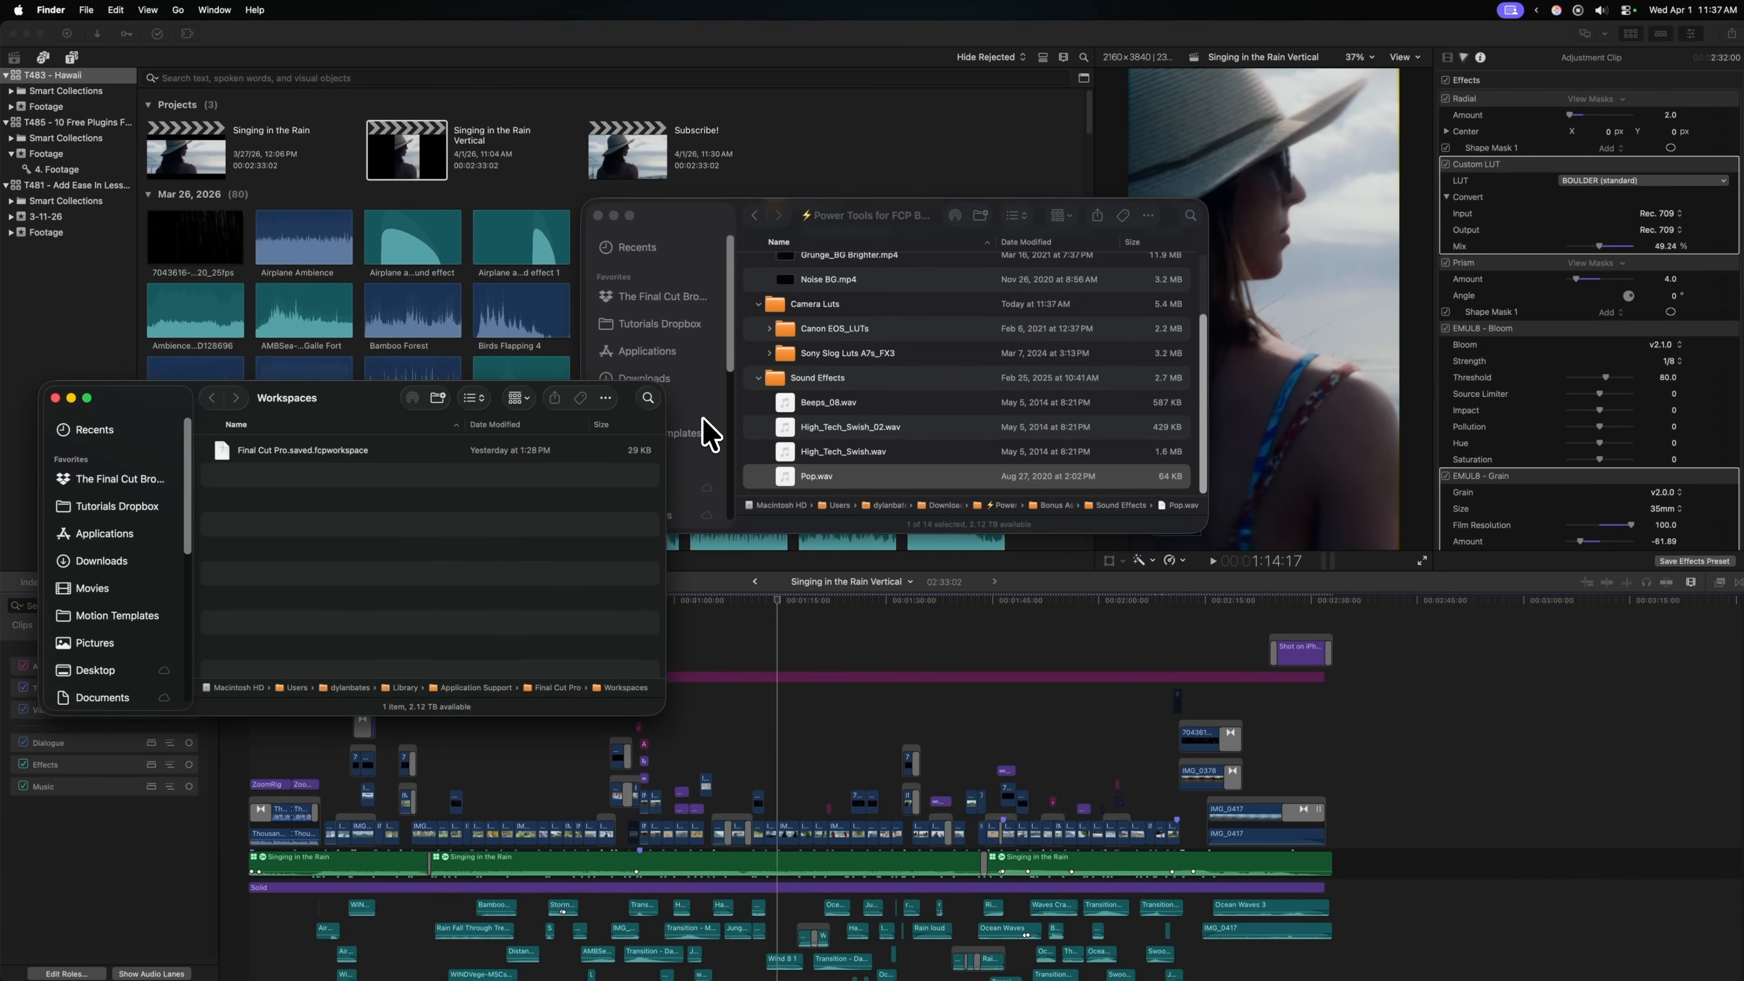
Move Vertical Workspace.fcpworkspace from the Desktop into the Final Cut Pro Workspaces folder and return to Final Cut Pro.
click(794, 293)
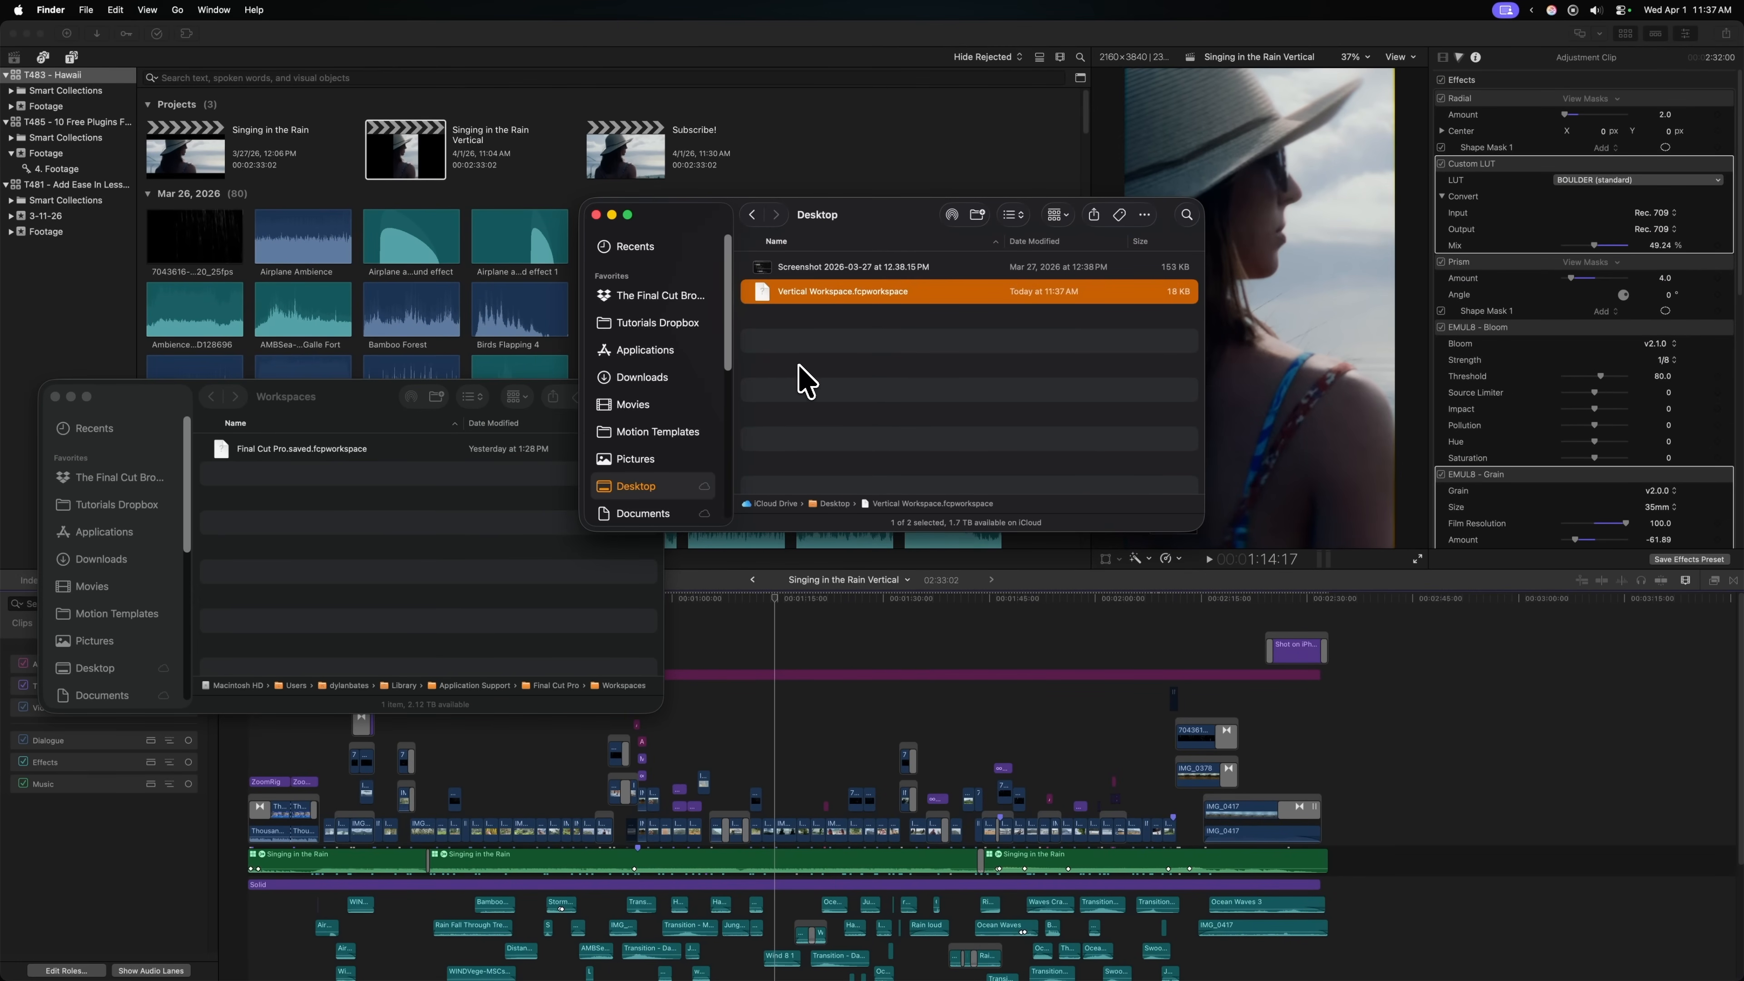
drag(794, 347, 430, 542)
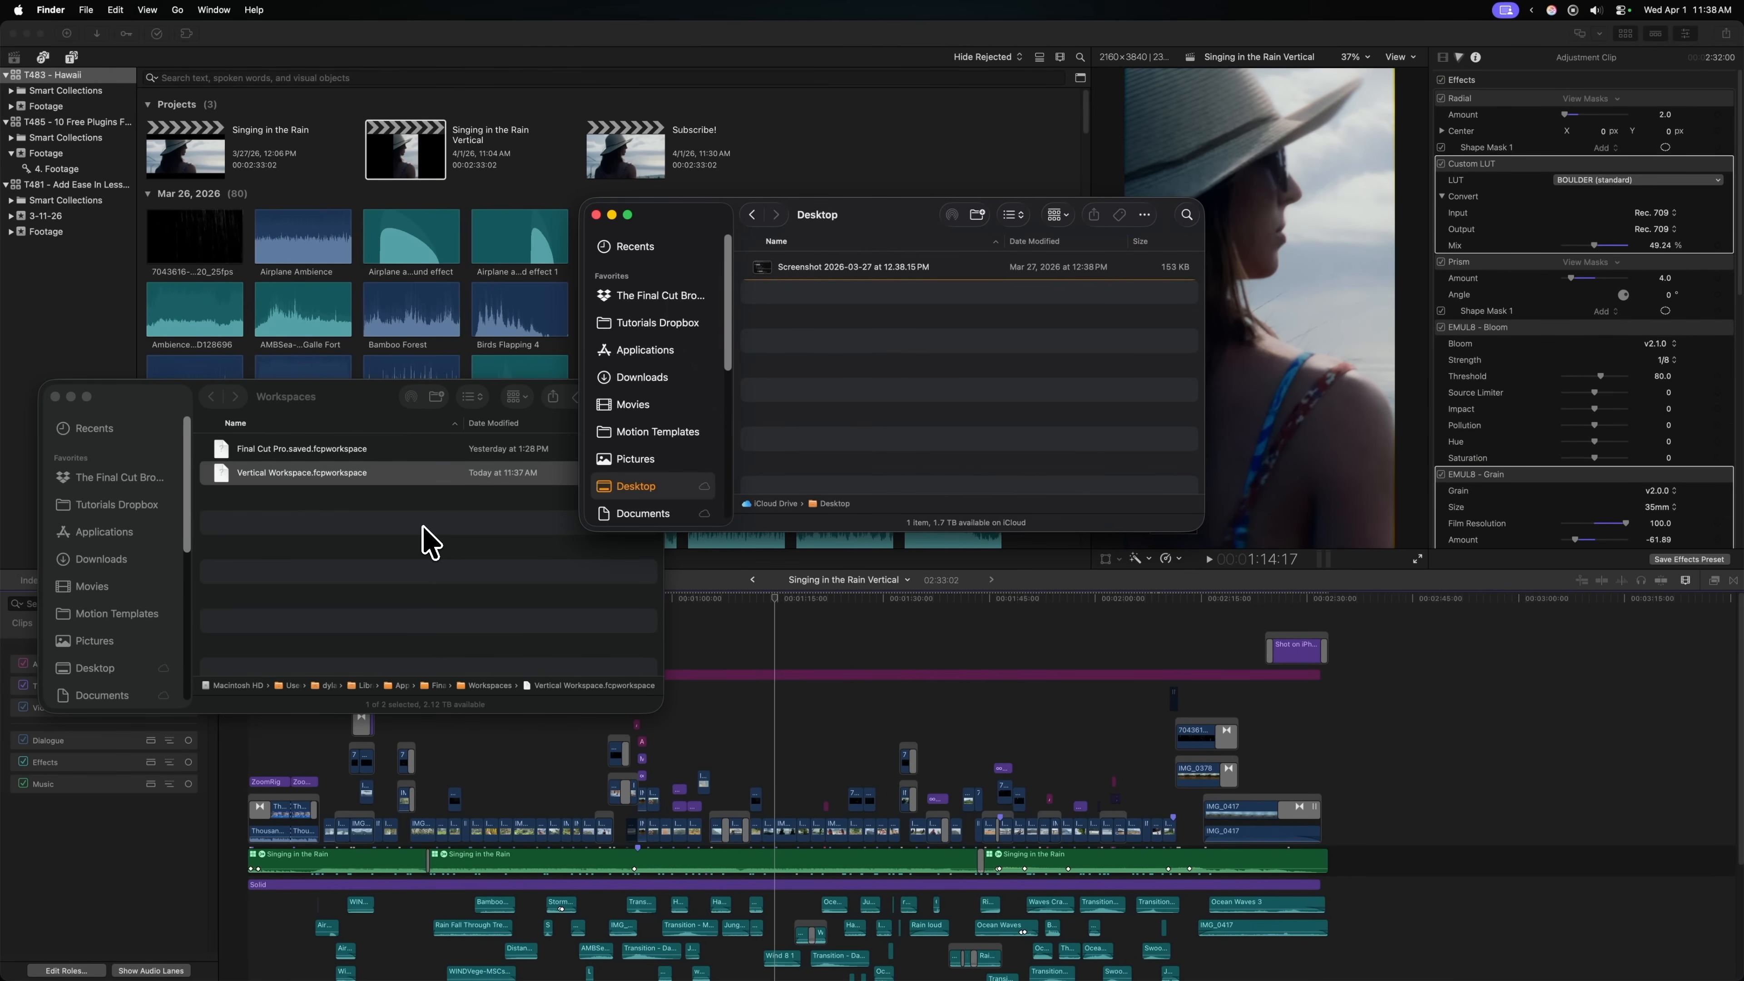
click(868, 120)
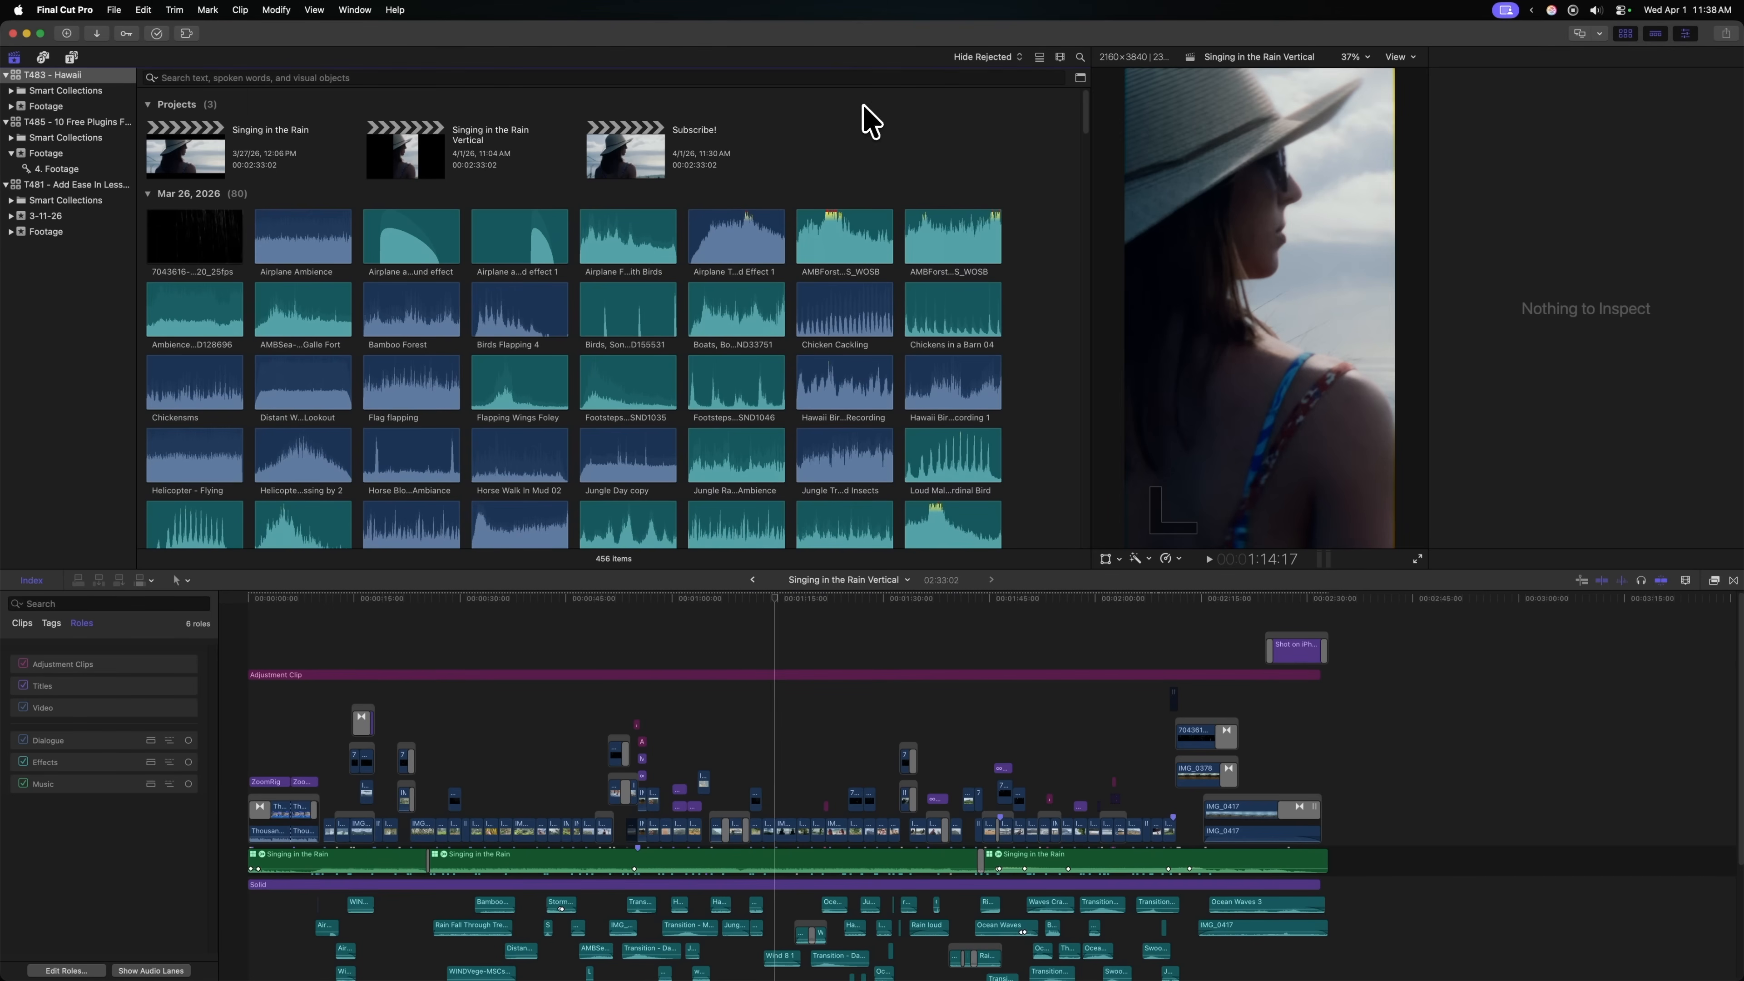
Switch the window layout to the custom Vertical Workspace.
click(354, 9)
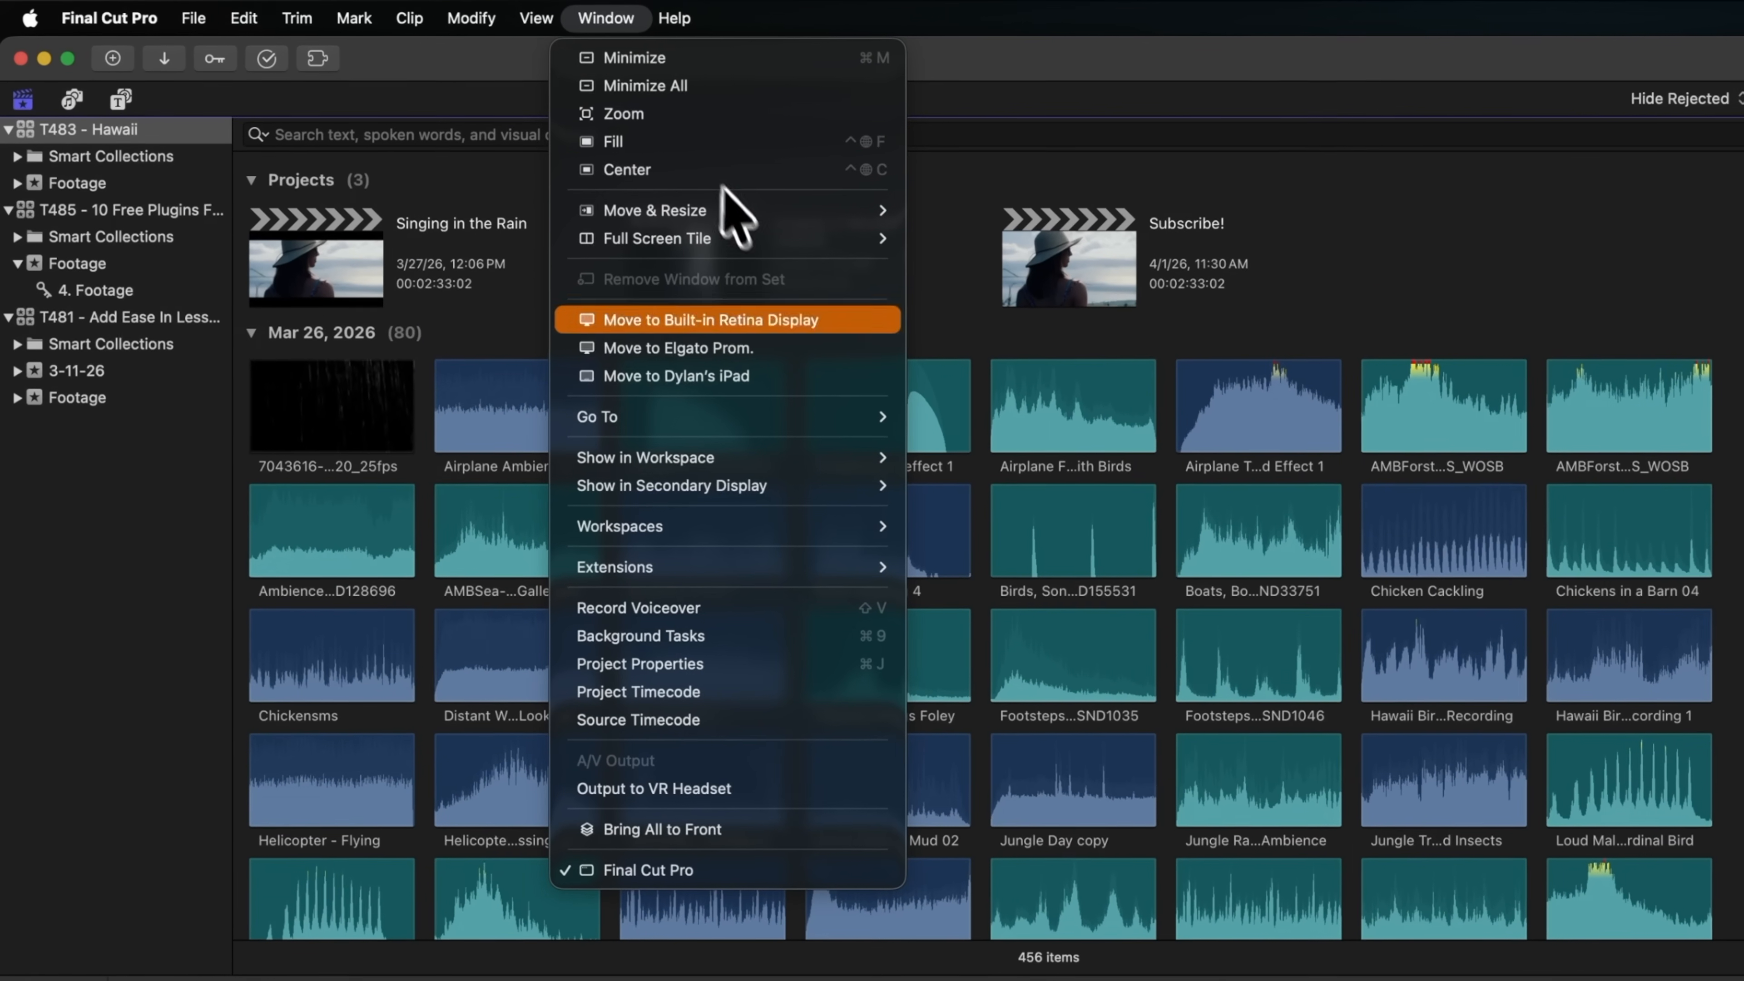
mouse_move(865, 528)
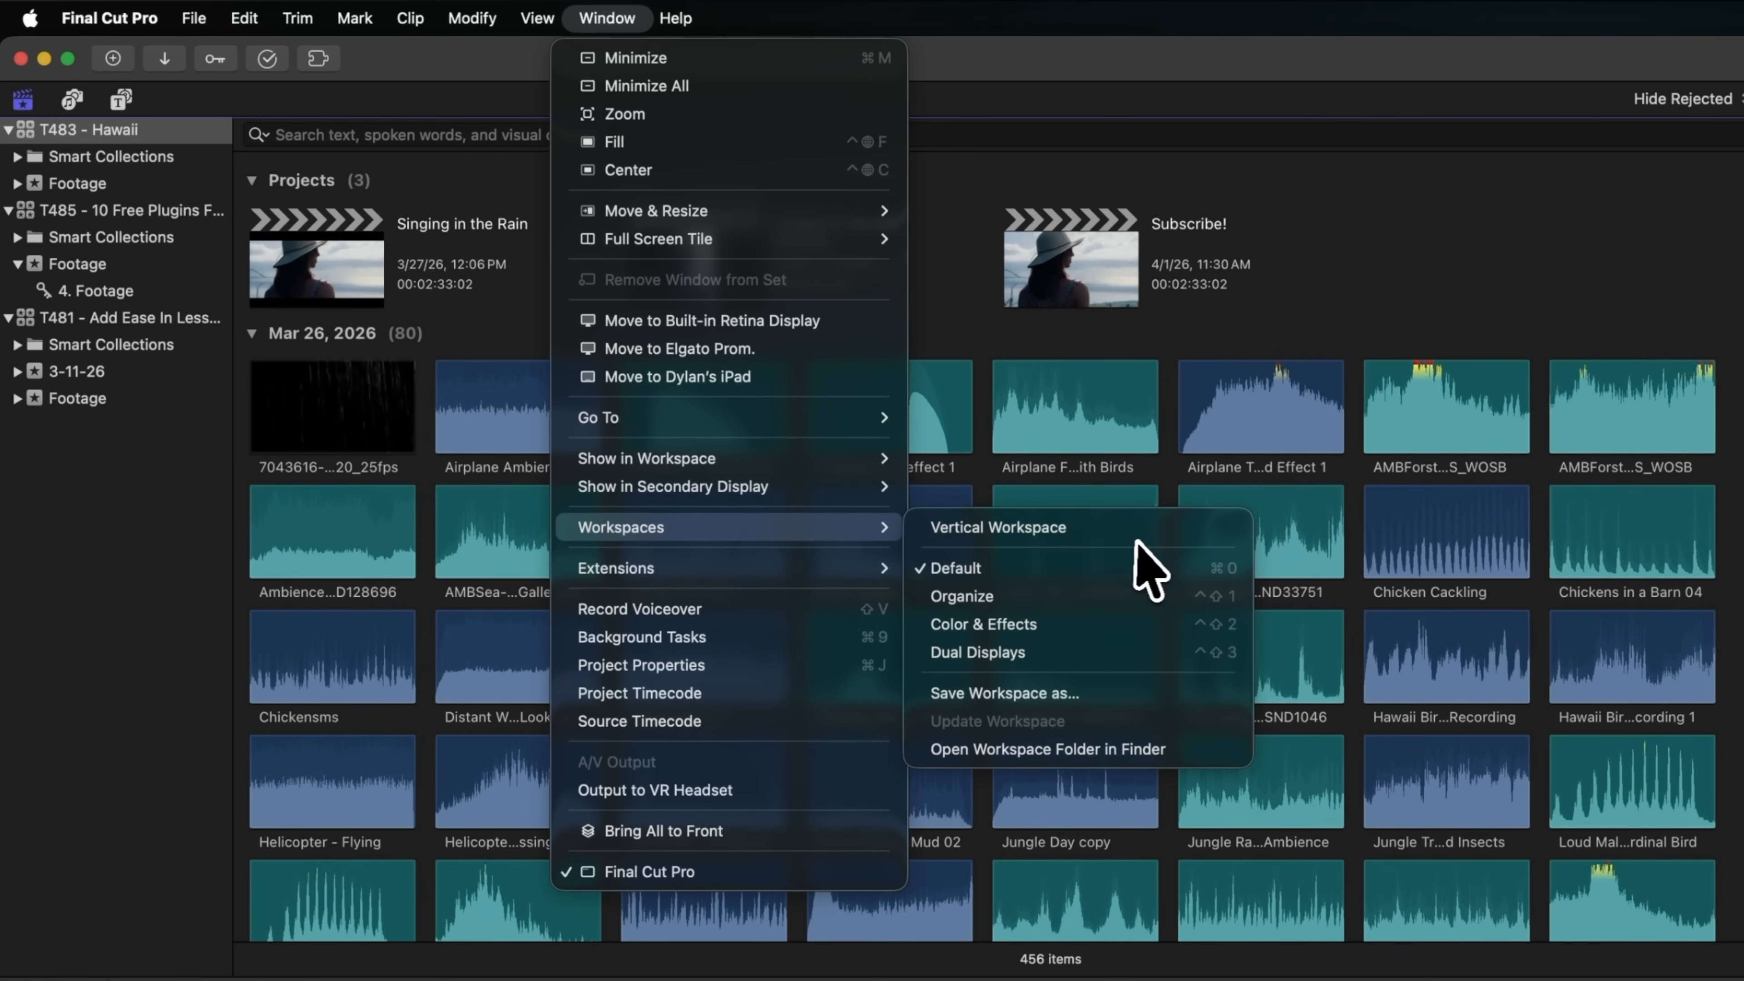
click(1148, 534)
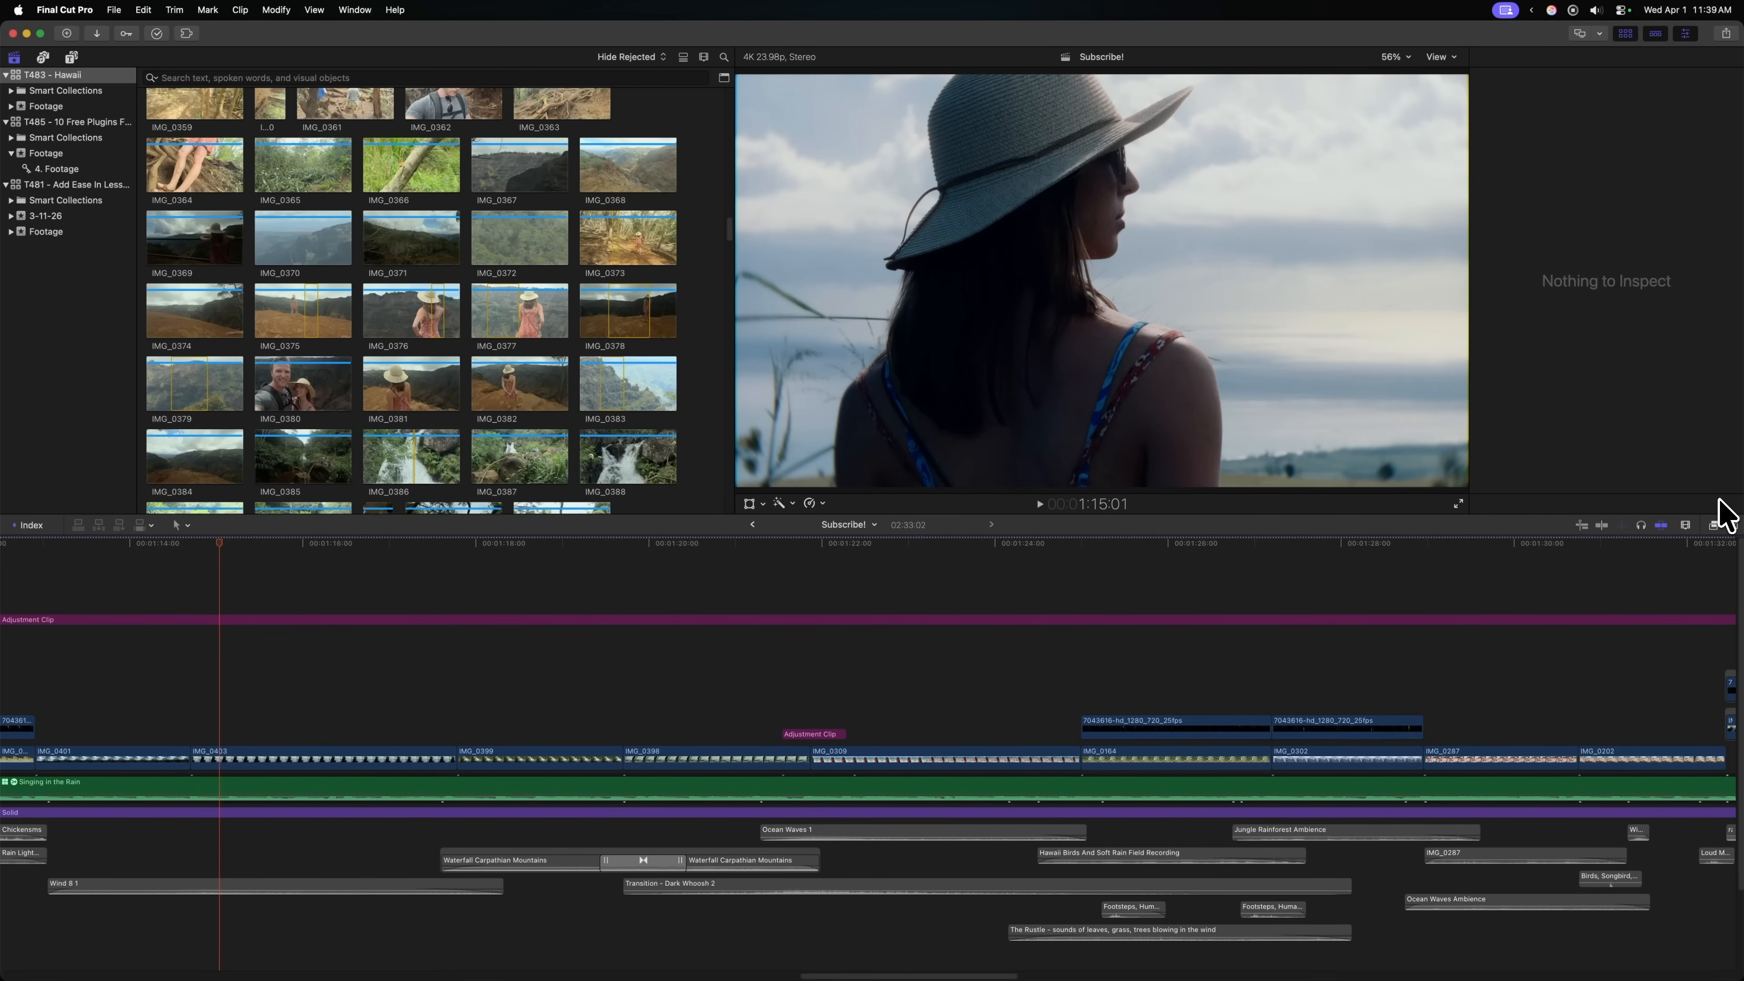
Apply the Grunge Film Transition from the caTransitions category to both ends of the clip following IMG_0401.
click(1714, 524)
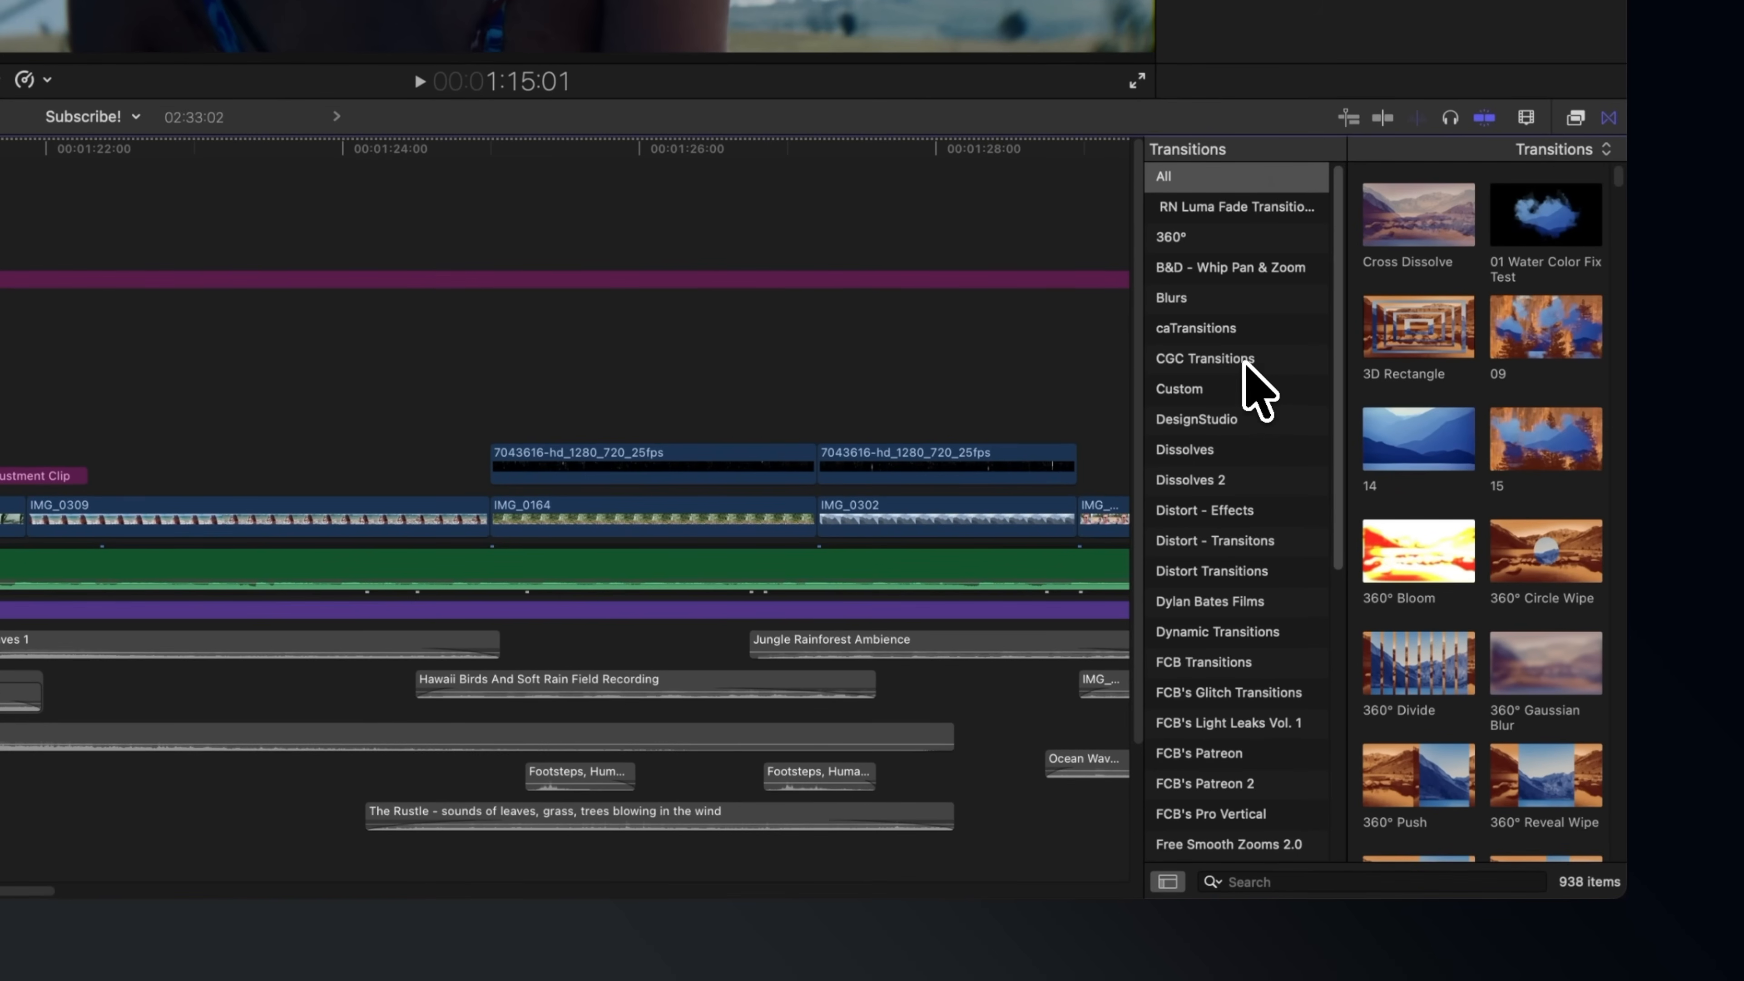
click(1248, 336)
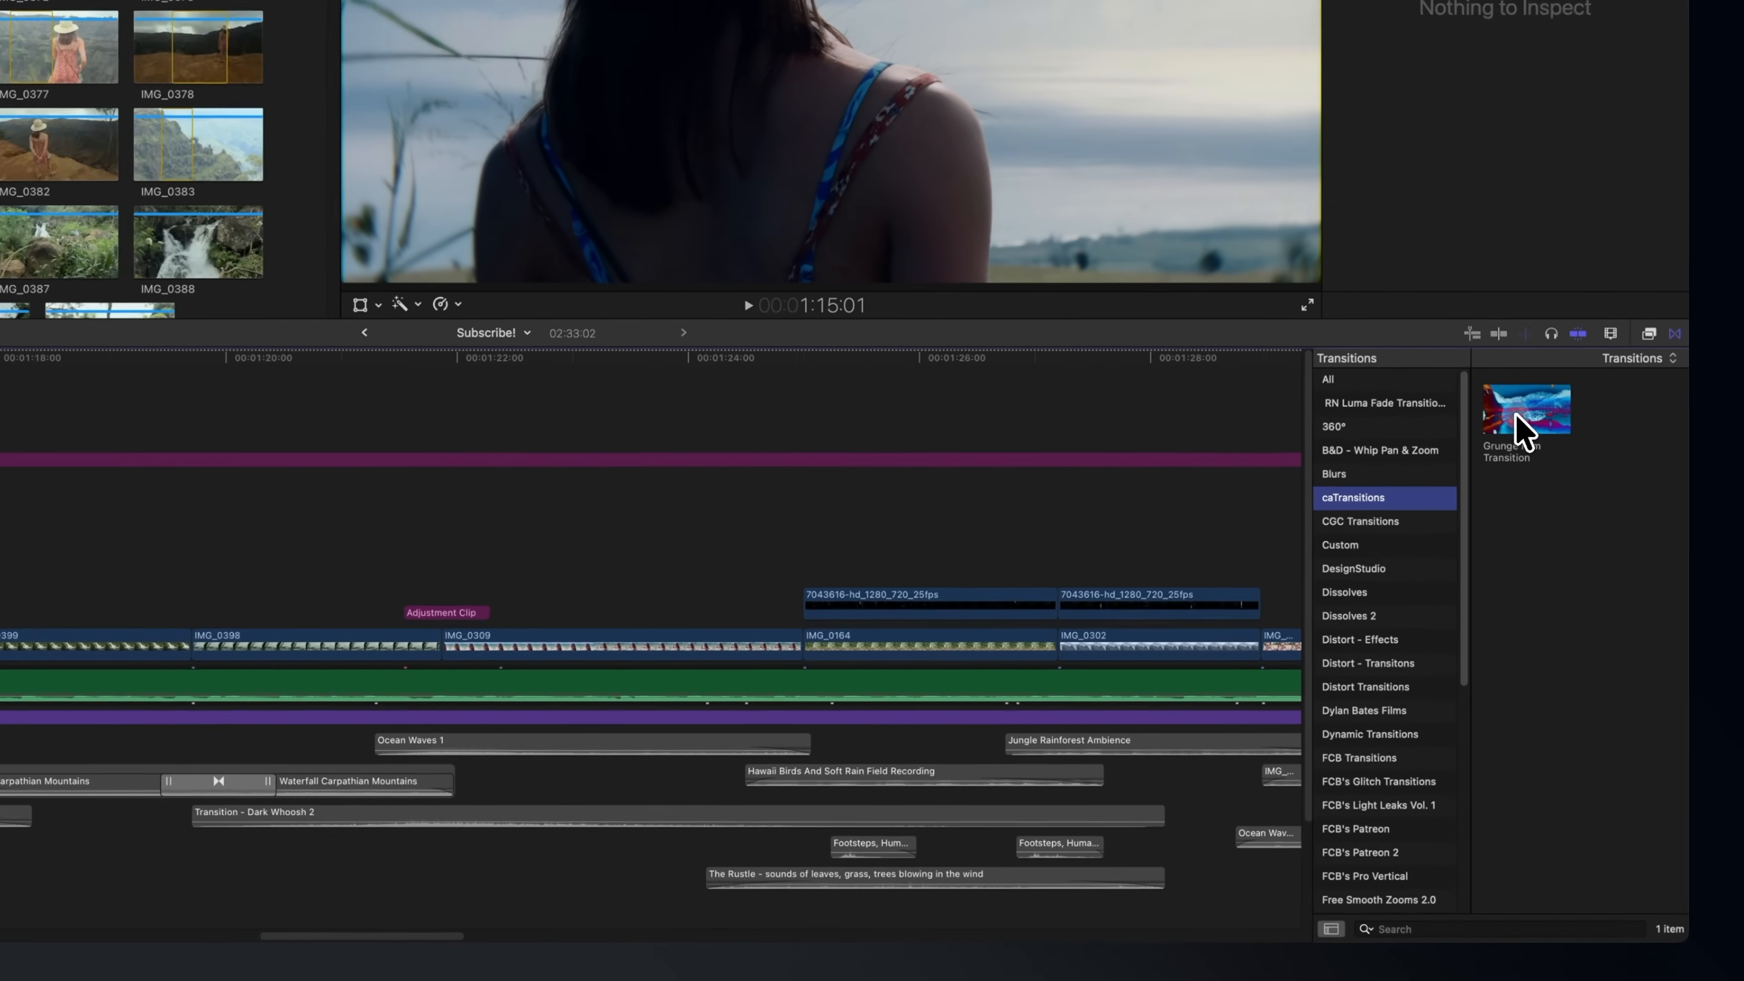
drag(1404, 222, 202, 759)
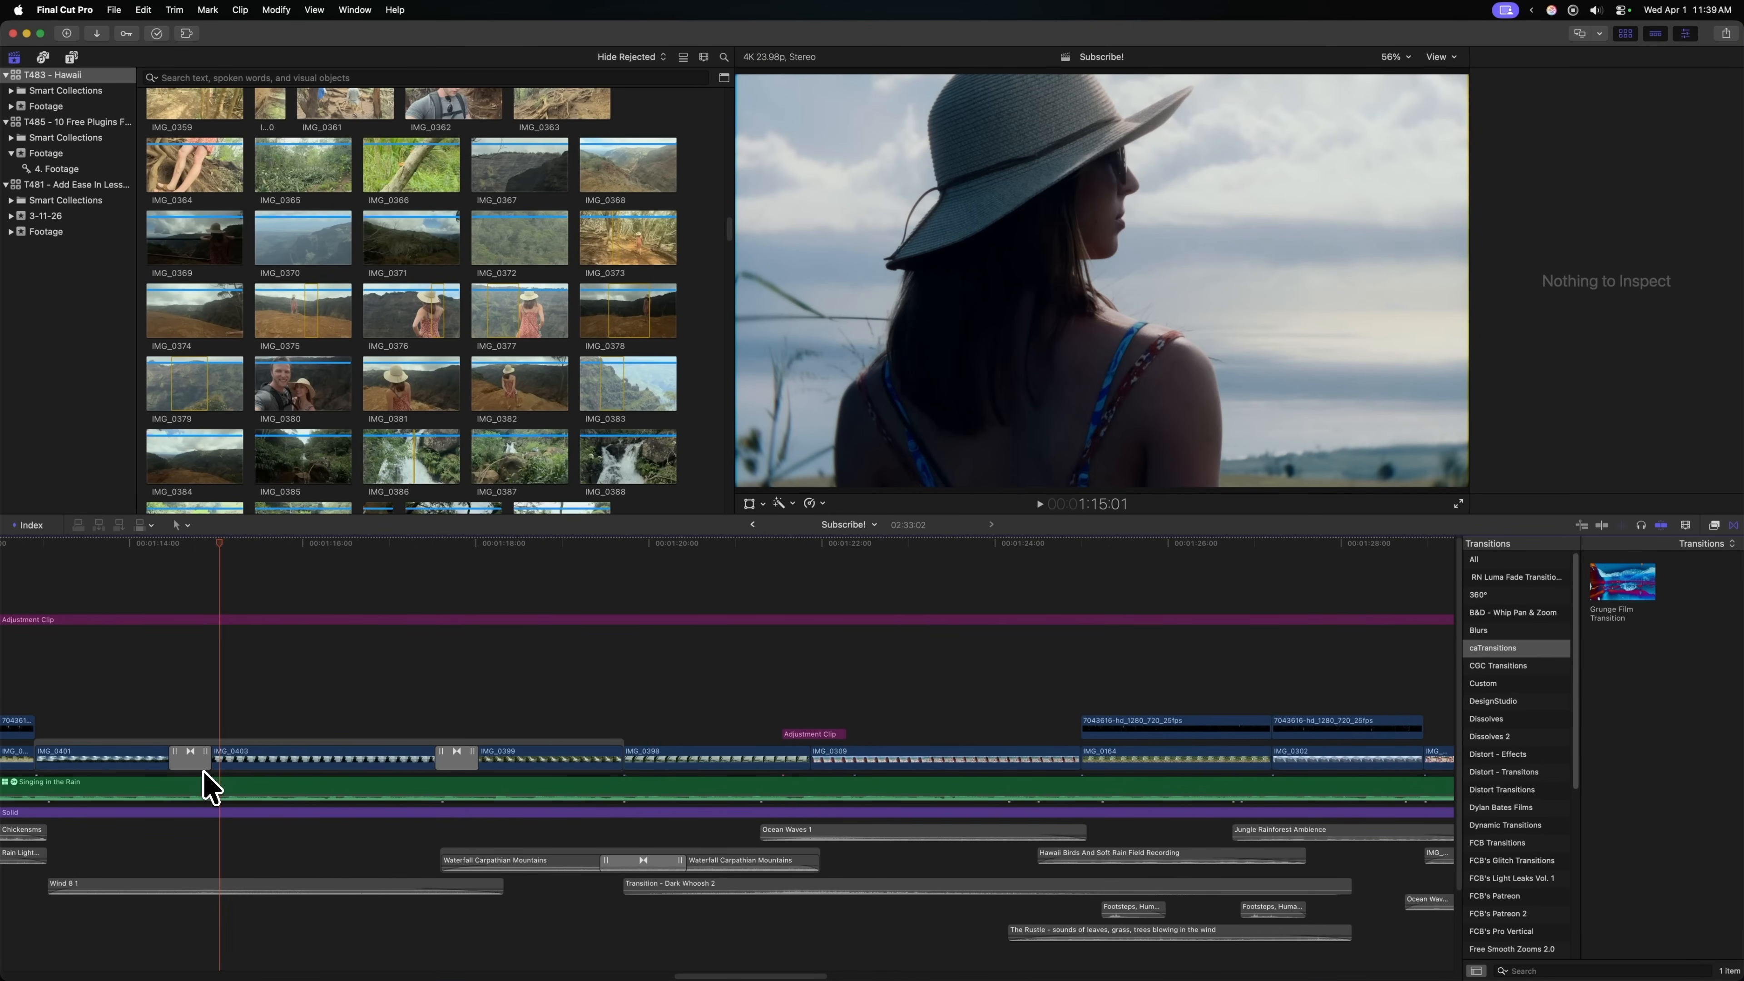
Play the timeline from about 1:17:05 to preview the transition into the waterfall shot.
drag(442, 544, 409, 546)
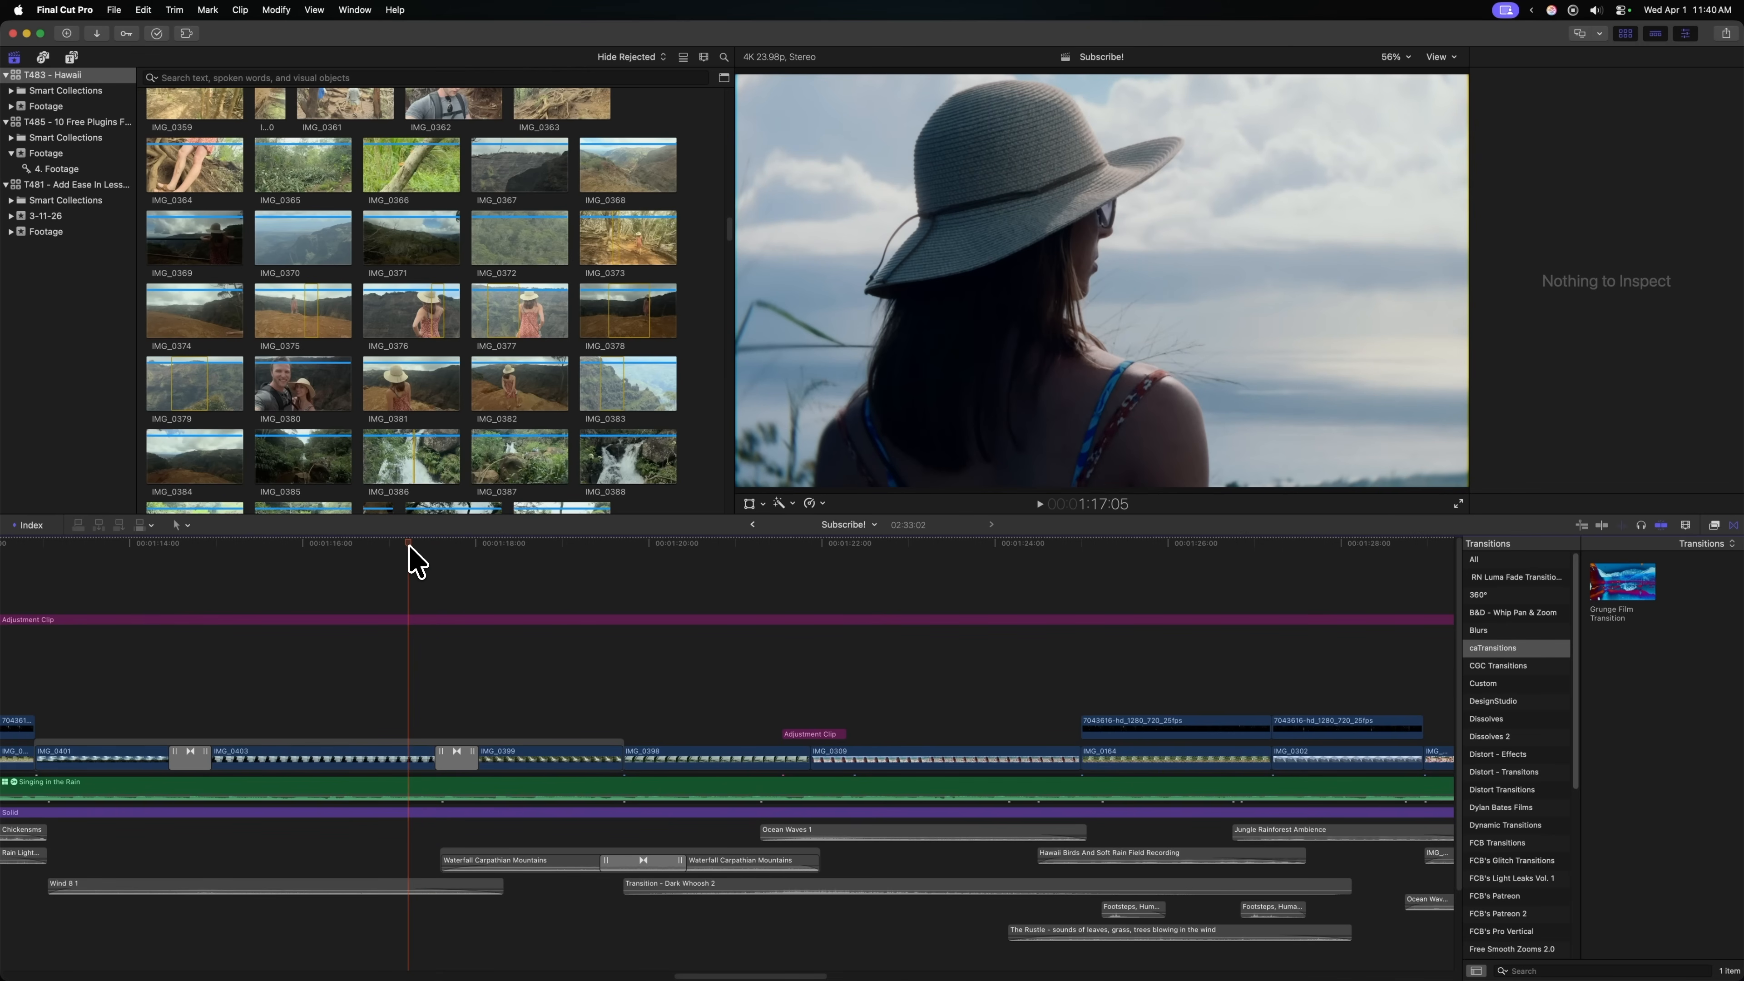
key(space)
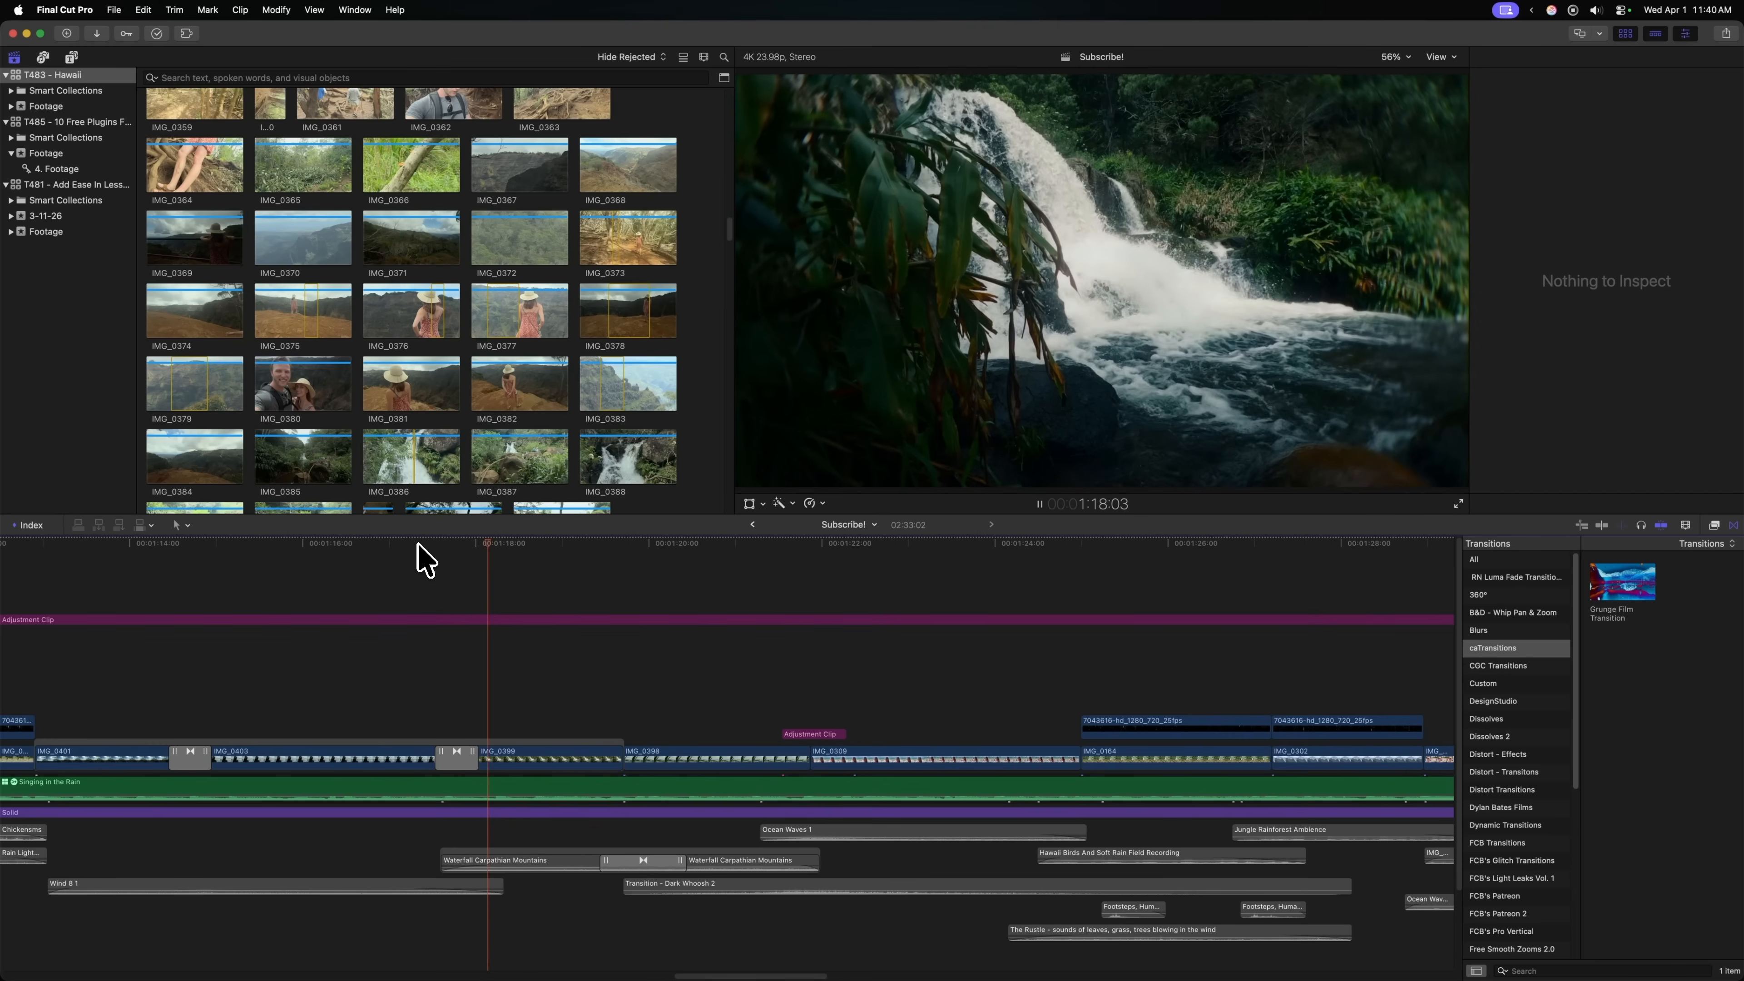
click(401, 619)
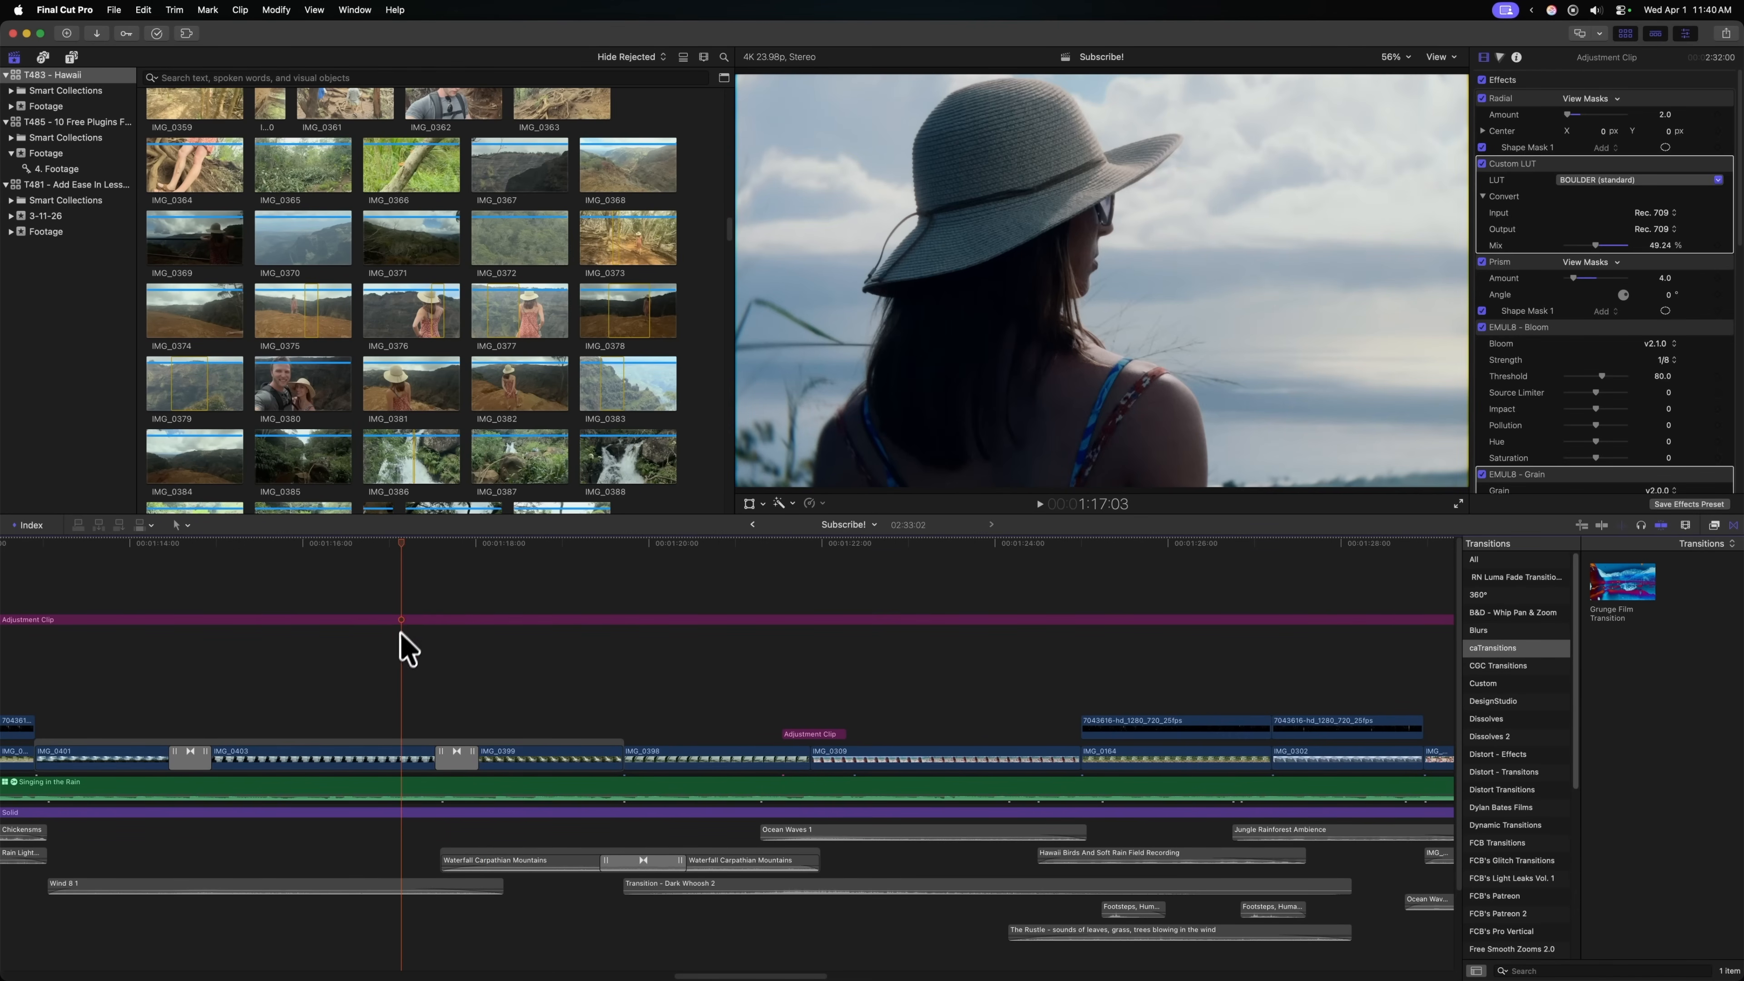
Set the second transition to Exclusion, Hue 360°, Saturation 3.0, Value 1.21, Red/Green/Blue Alpha 0.52/0.32/0.39 with Fade enabled, and play it.
click(453, 758)
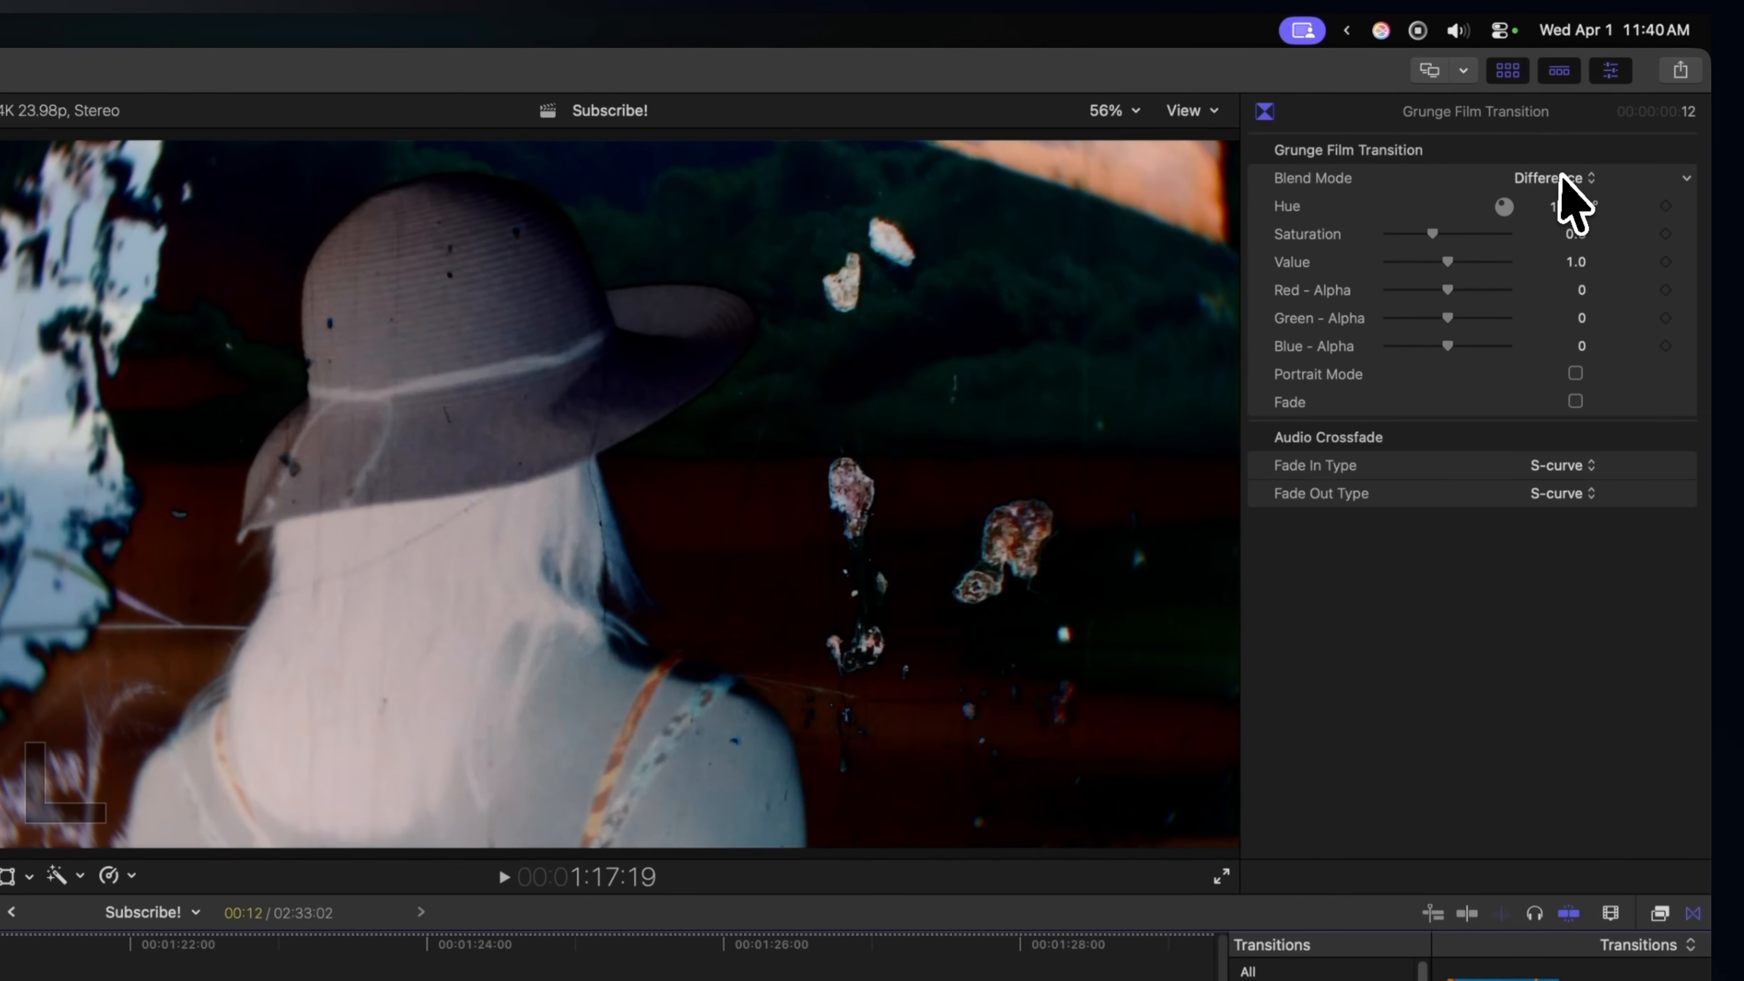
click(1559, 177)
click(1572, 206)
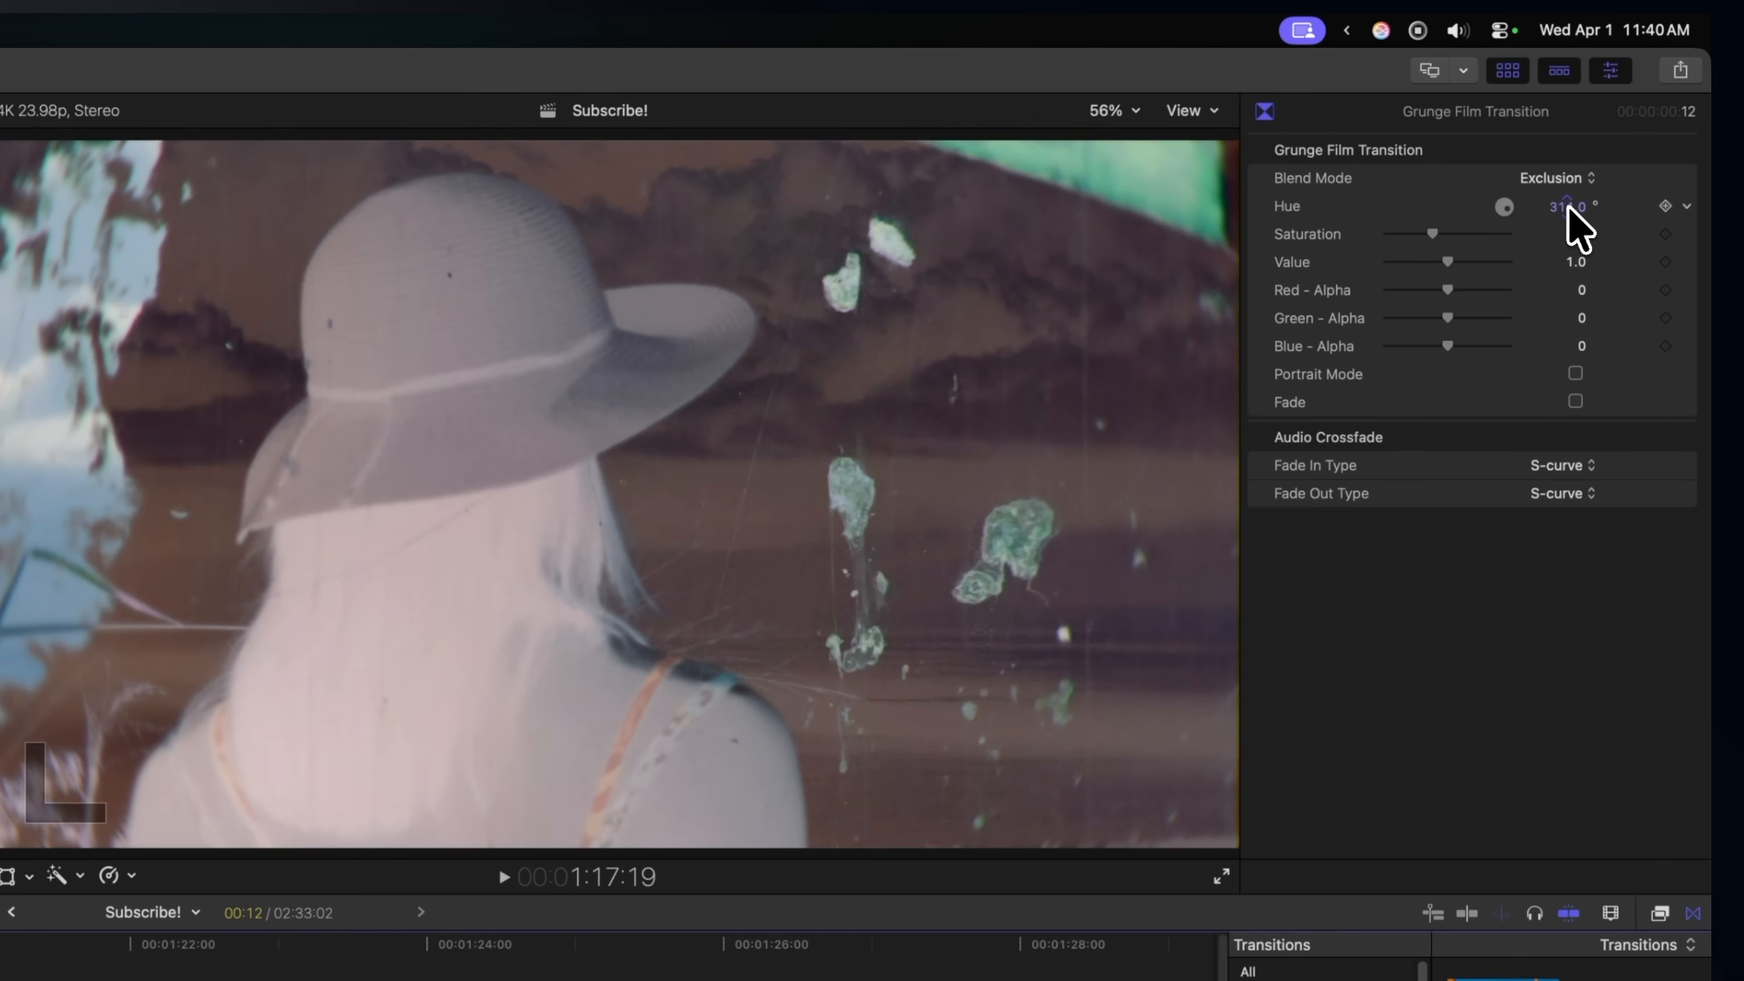
drag(1572, 235, 1574, 232)
drag(1448, 261, 1457, 347)
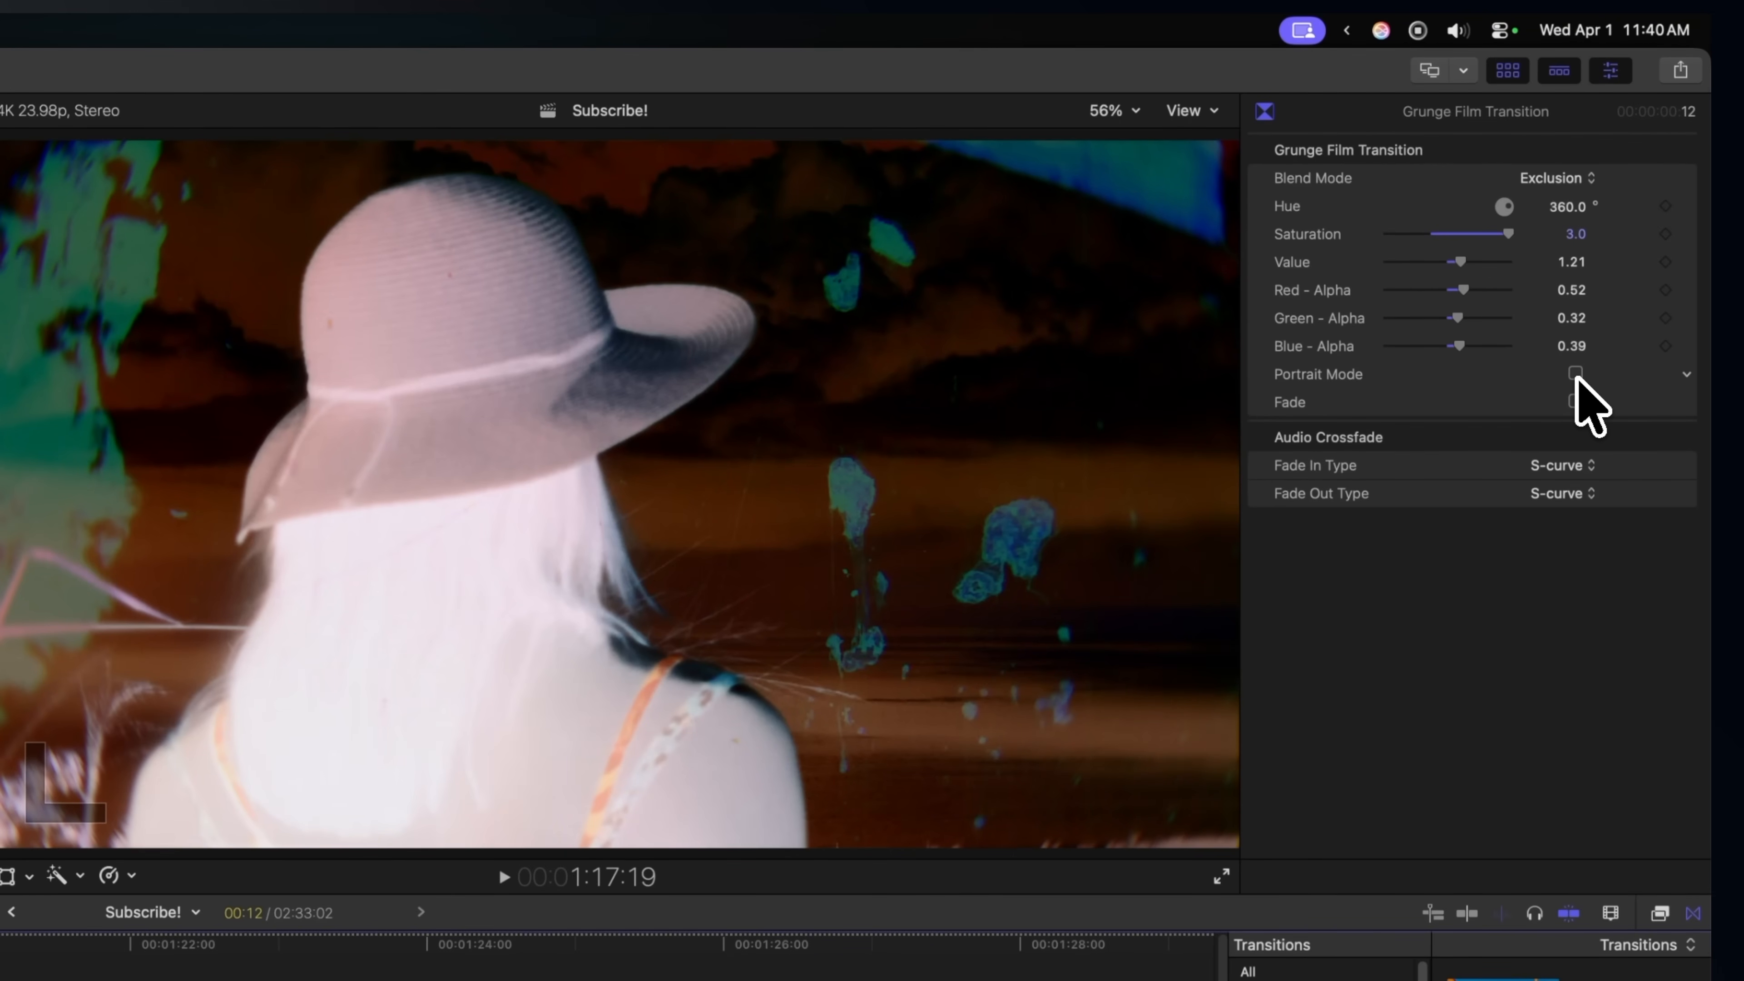
click(1574, 402)
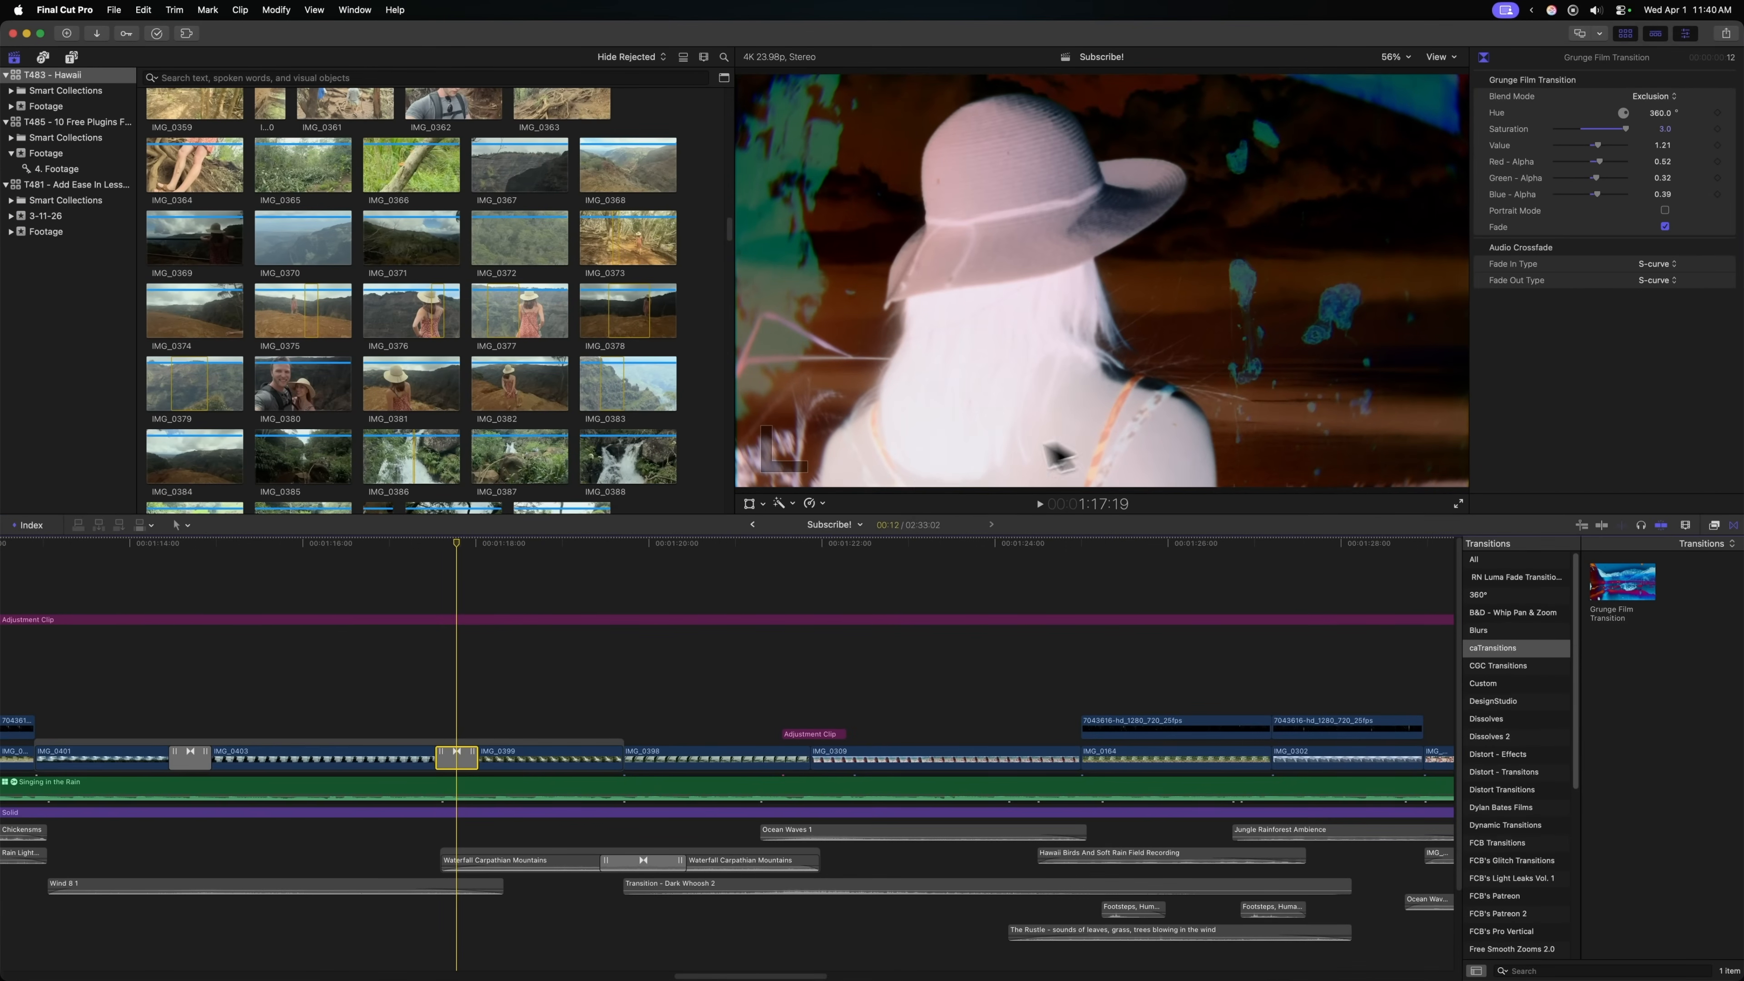
key(space)
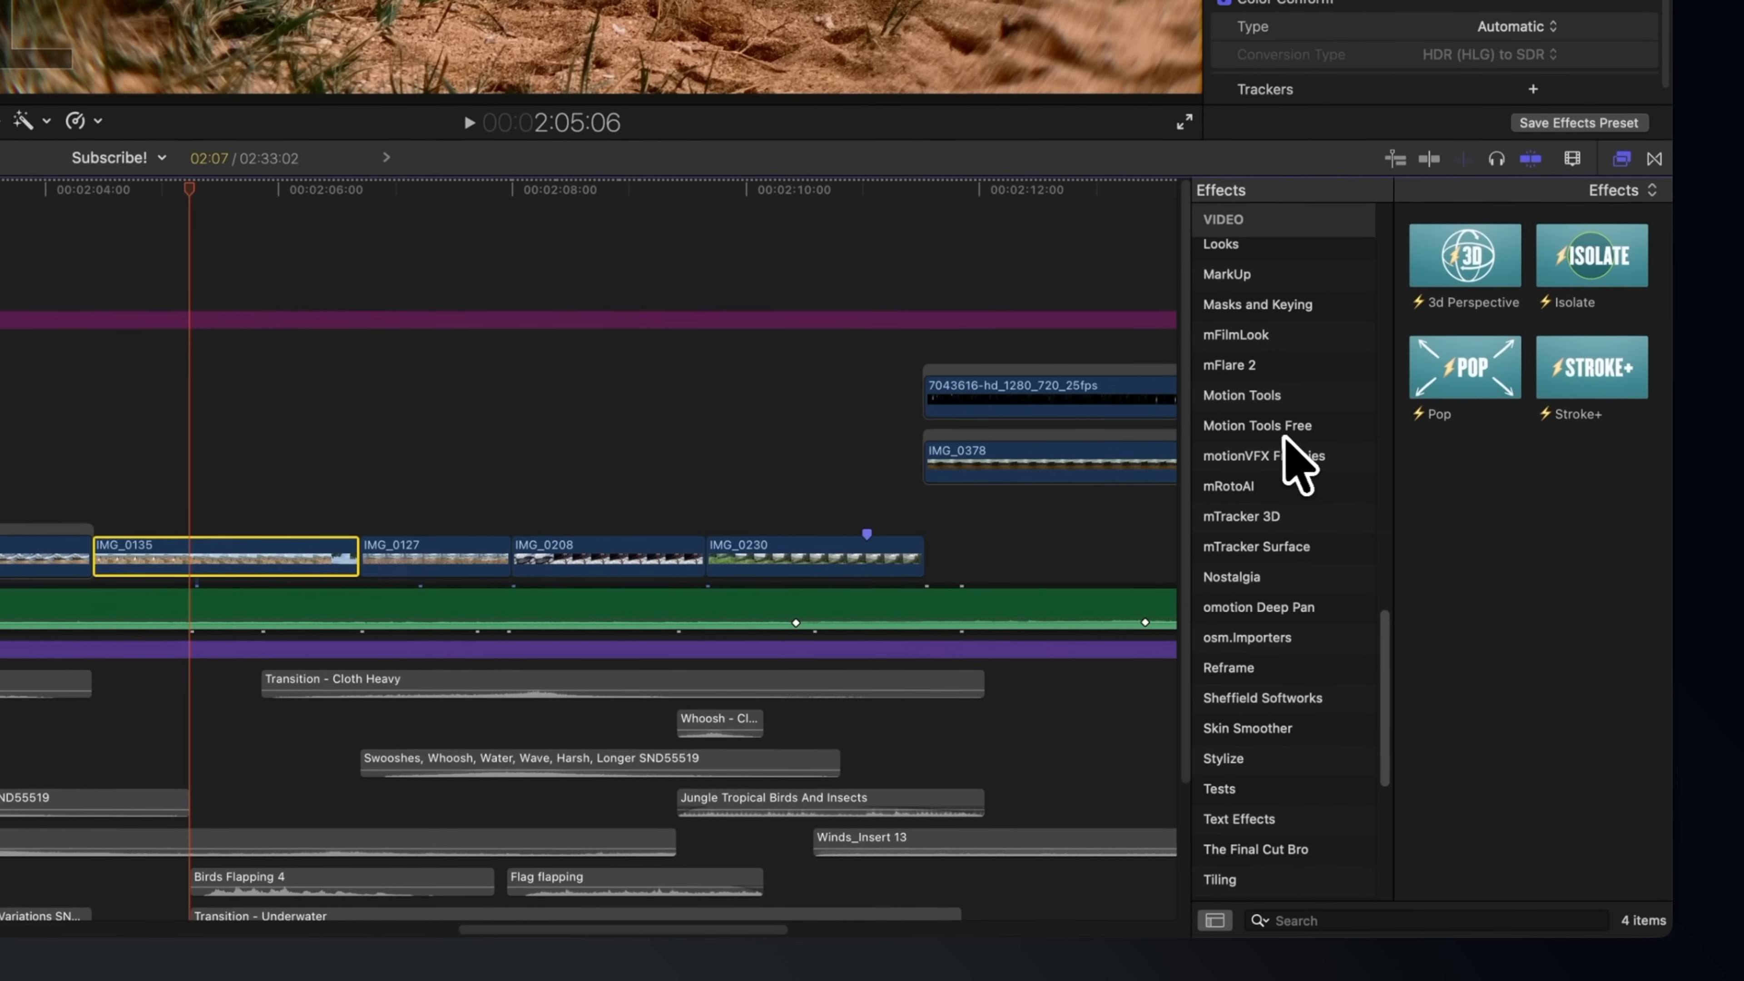
Apply the 3D Transform effect from Motion Tools Free to the bird clip IMG_0135.
click(1521, 652)
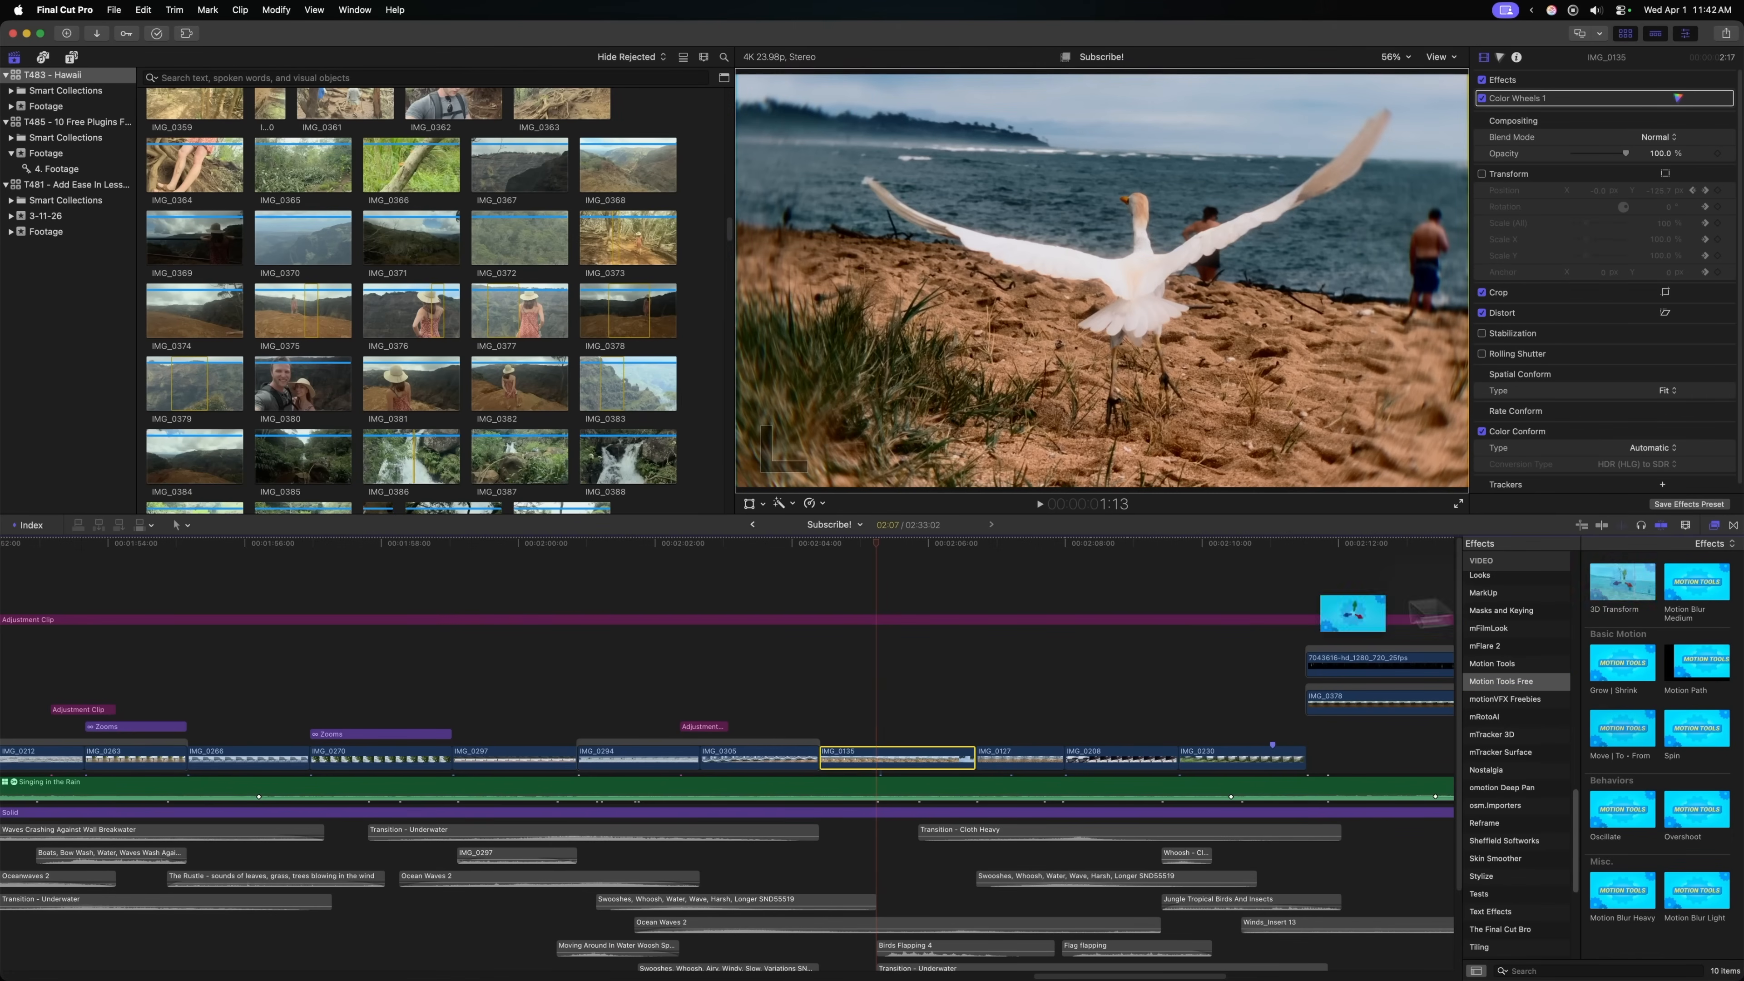
drag(1353, 615, 883, 763)
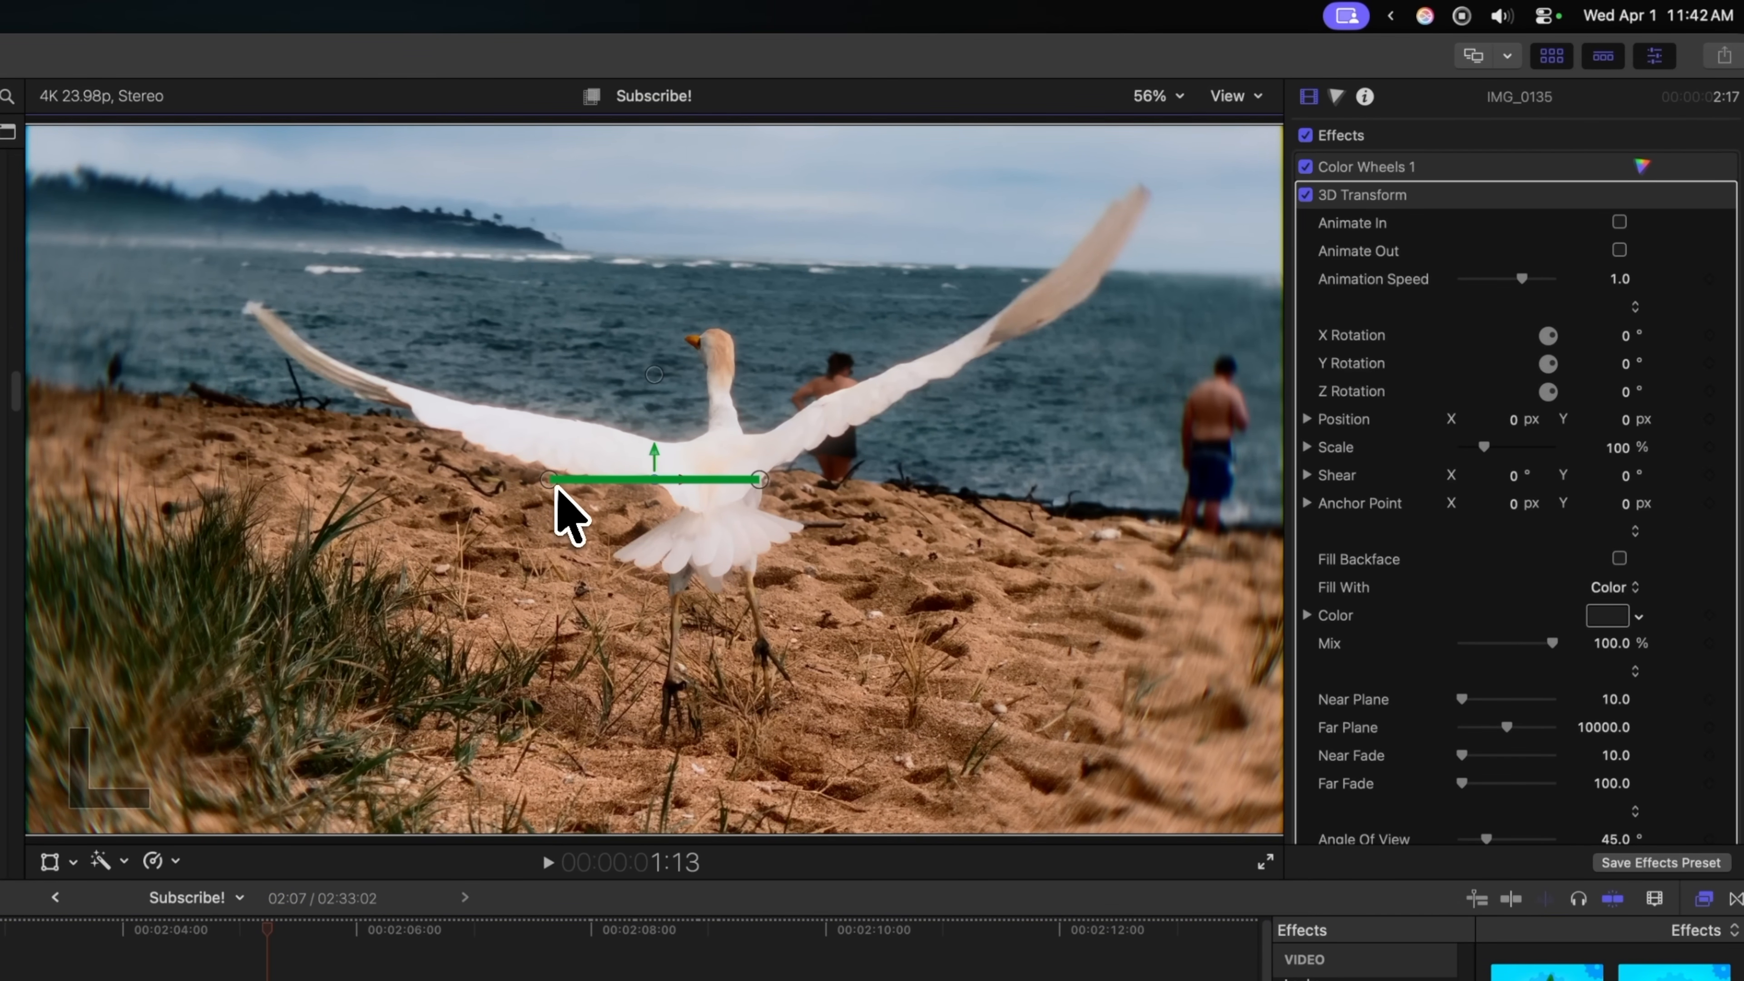
drag(553, 481, 571, 475)
key(super+z)
key(super+z)
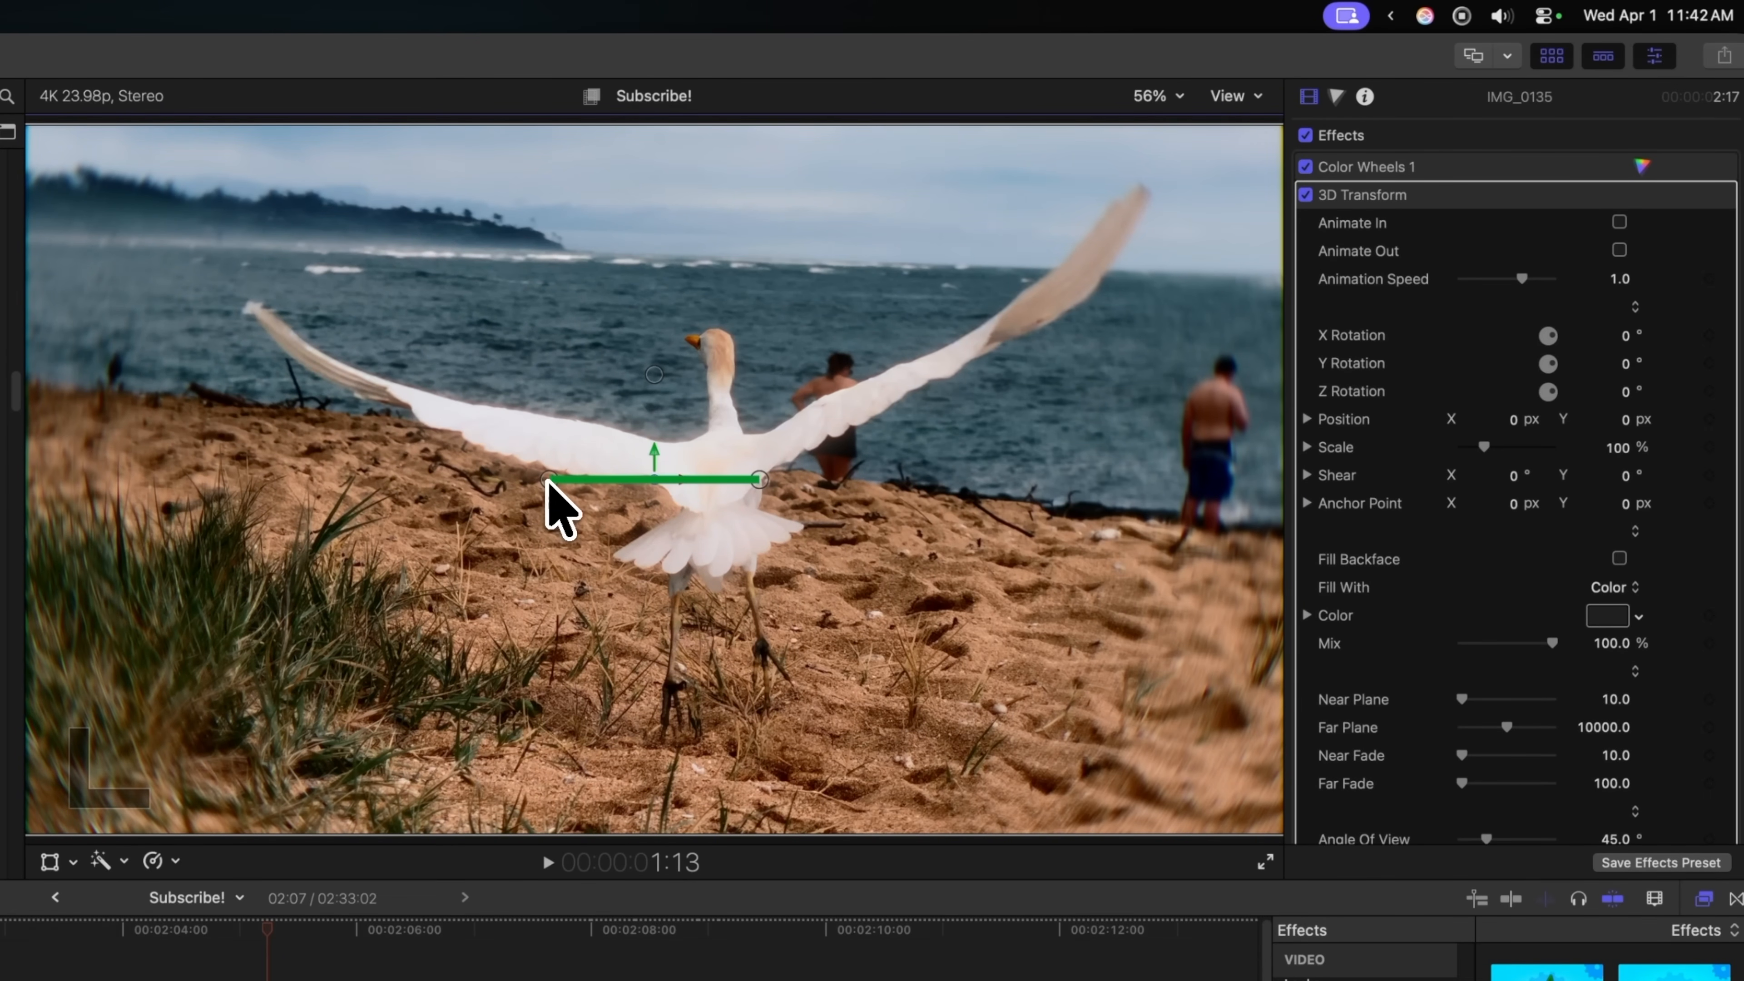
Rotate the bird clip to a Y Rotation of 57.7°, enable Animate In, and play the animation from about 2:04:10.
drag(558, 476, 570, 479)
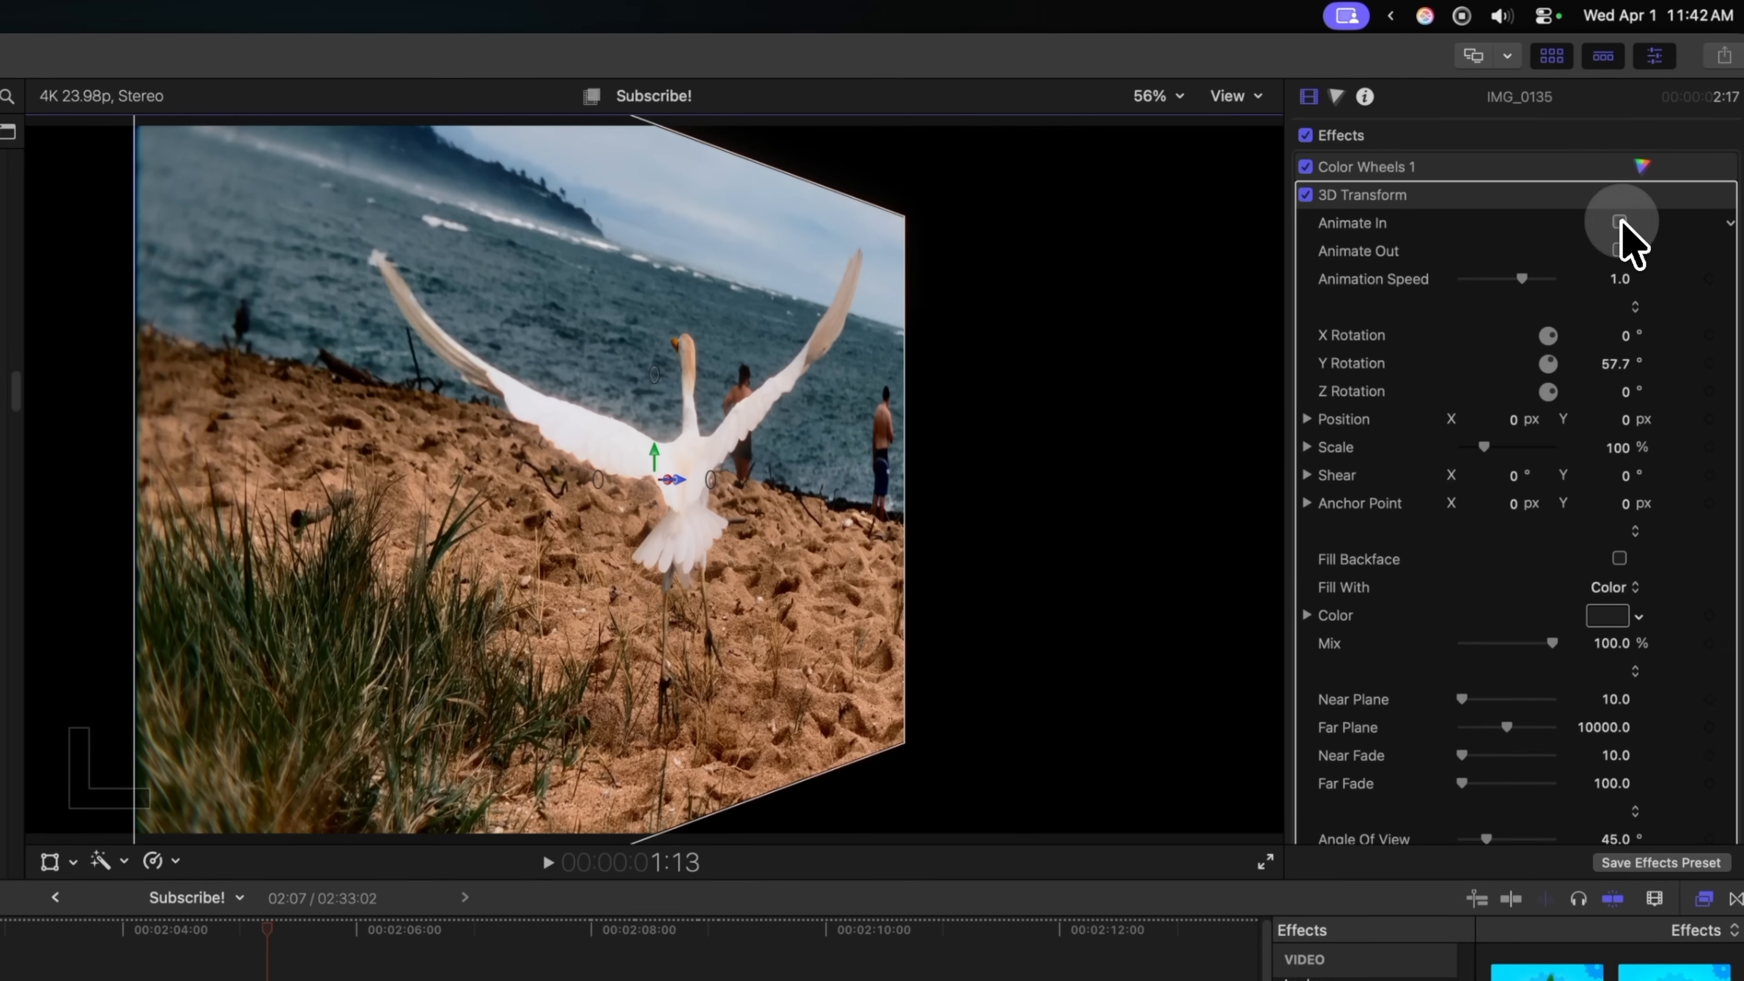
click(1619, 221)
click(165, 928)
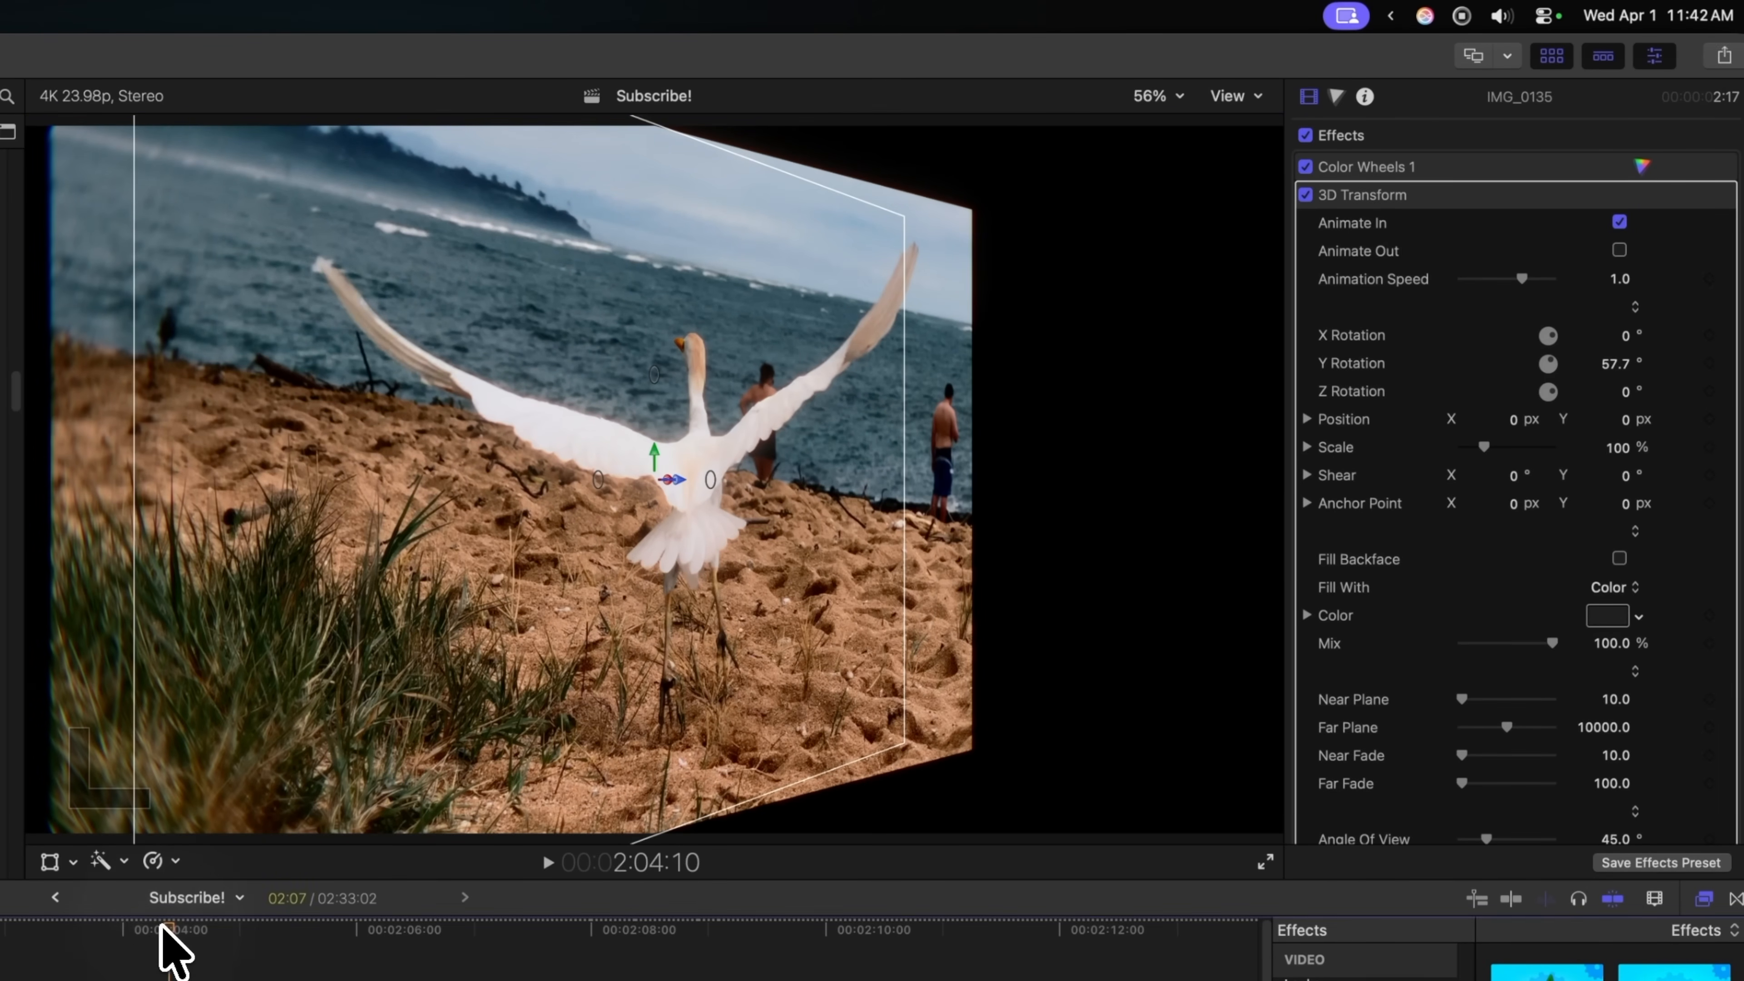
key(space)
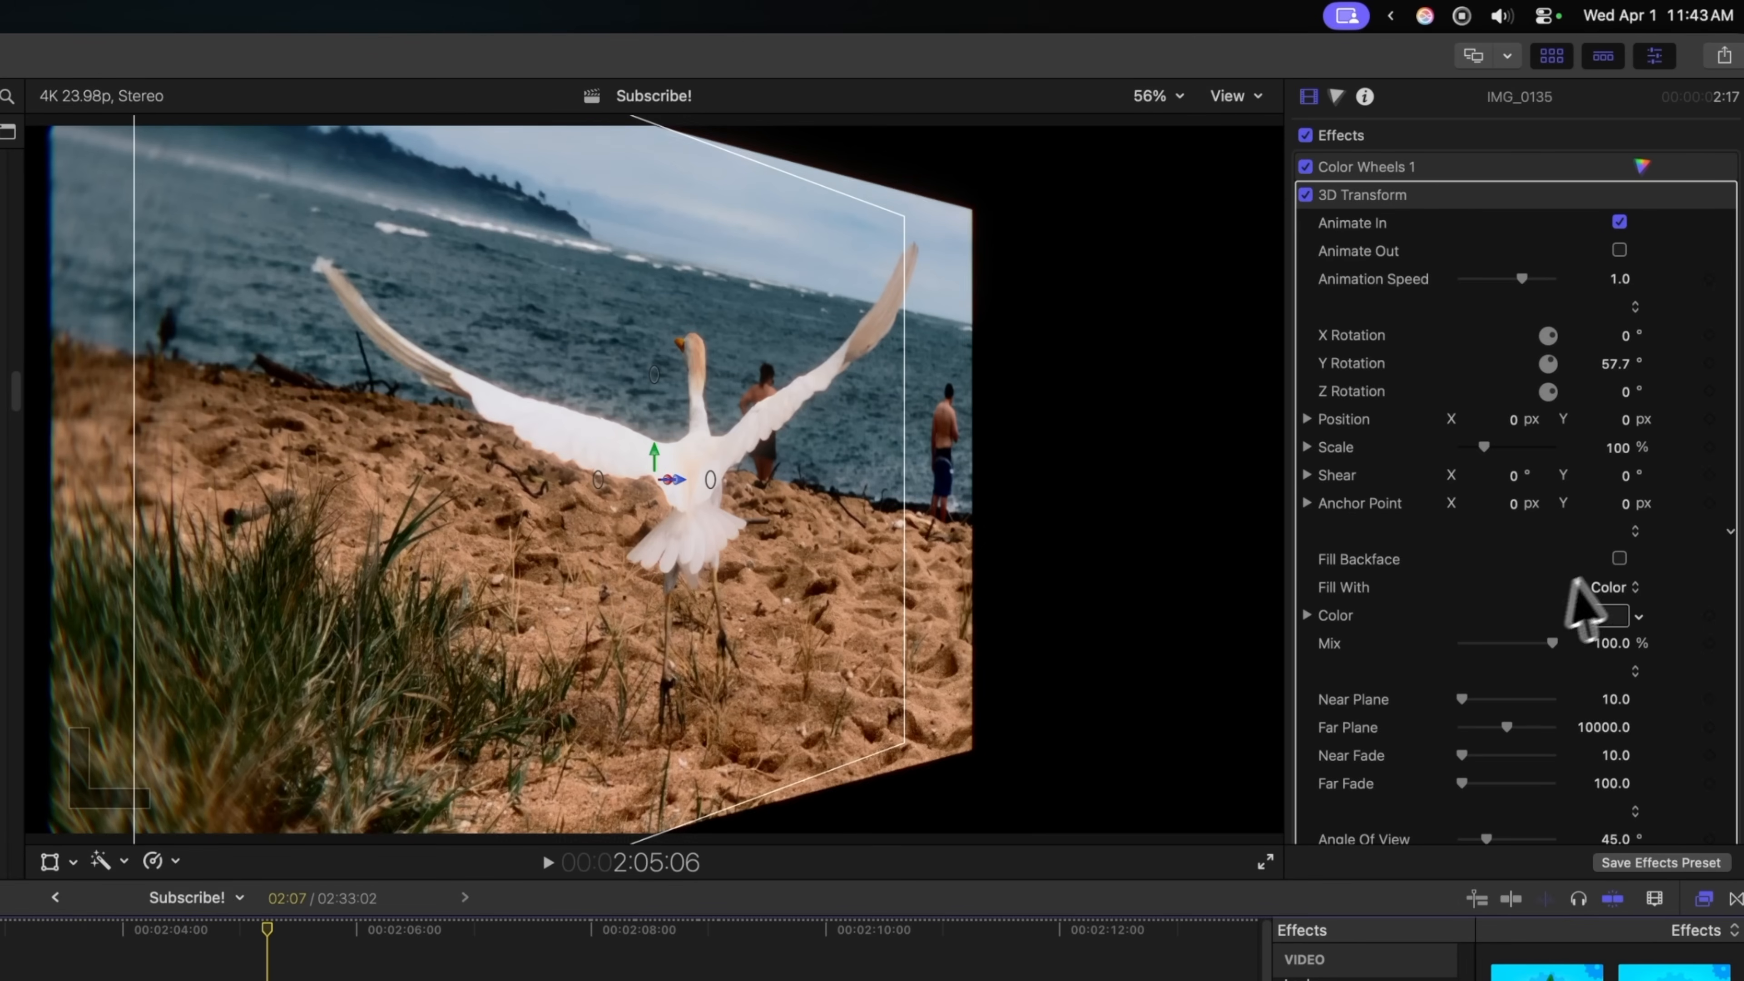
Set the 3D Transform's Angle Of View to 85° and its DOF Blur Amount to 80.
scroll(1655, 344, down, 5)
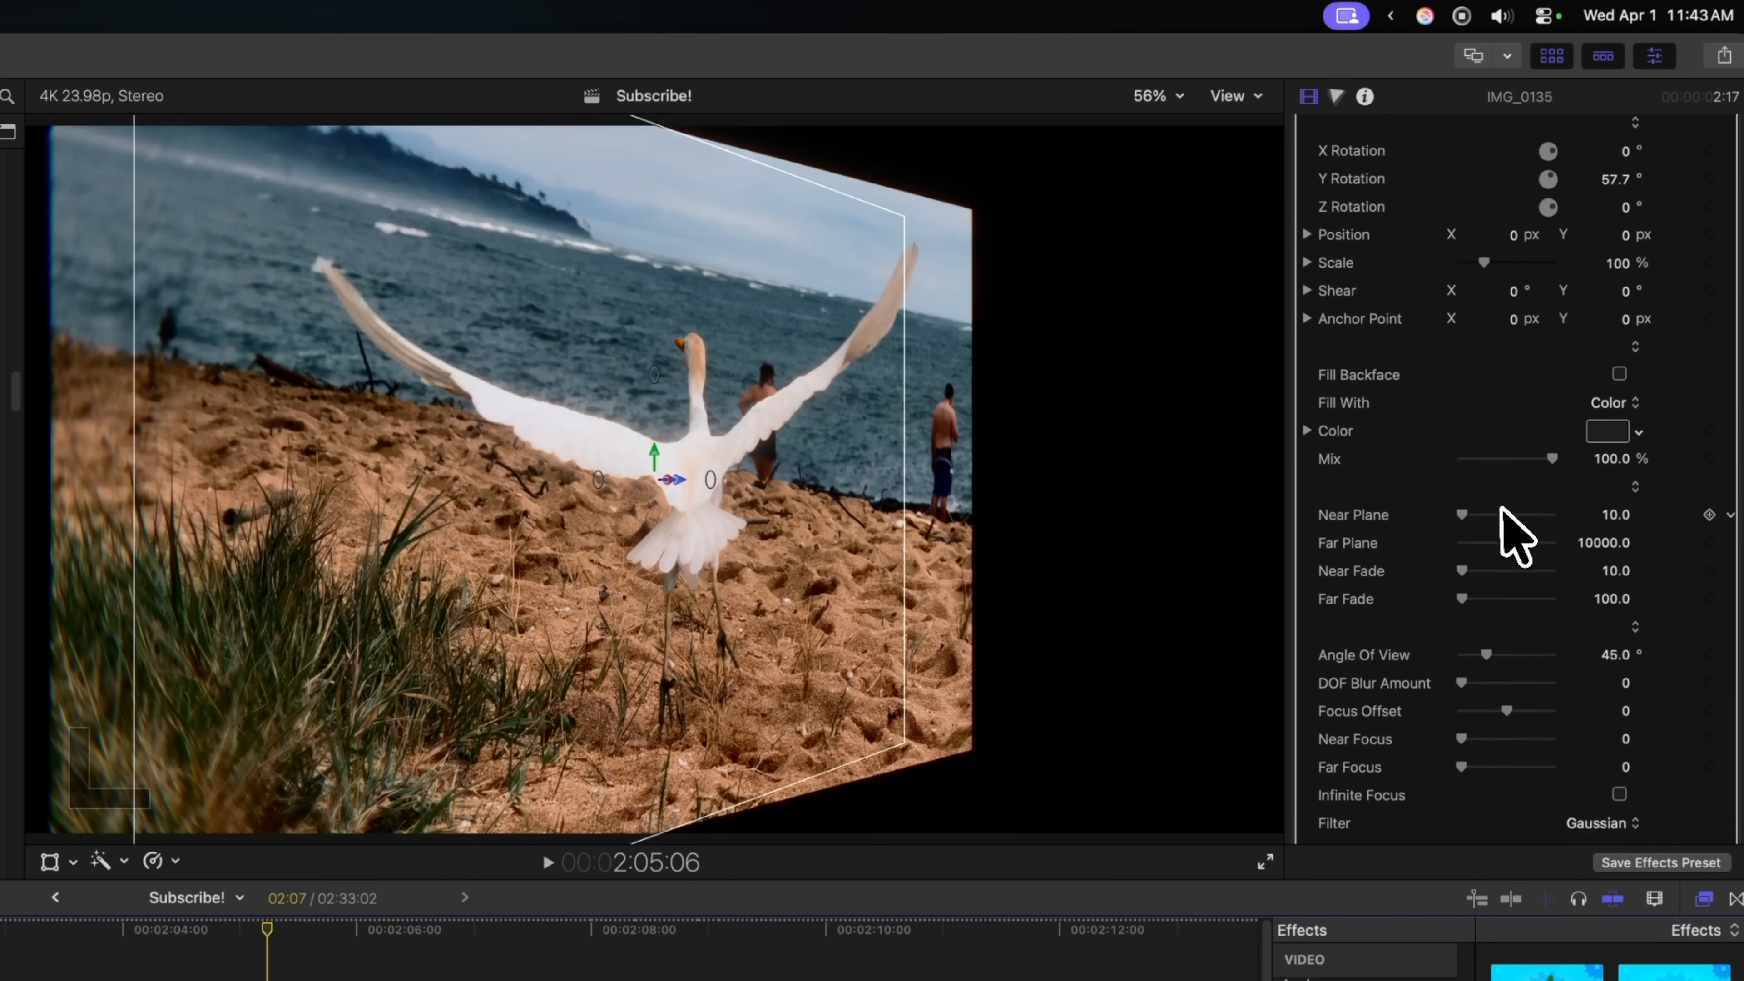
scroll(1510, 536, down, 2)
drag(1504, 593, 1535, 622)
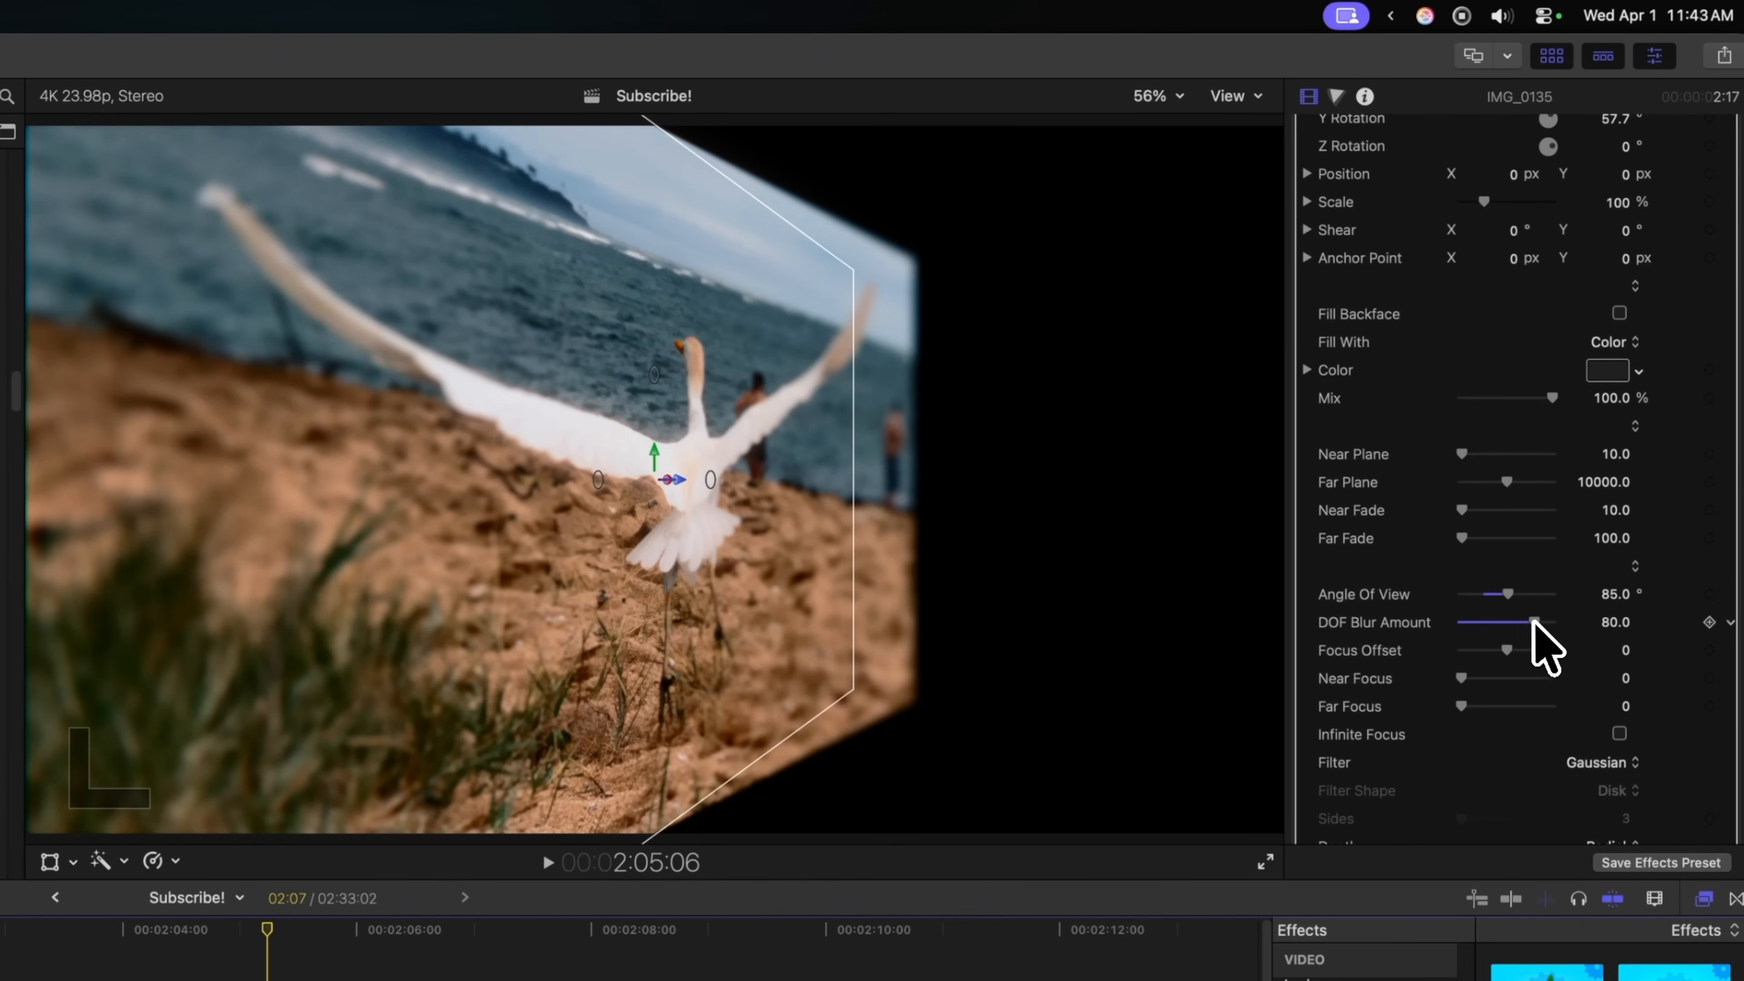
scroll(1482, 659, down, 6)
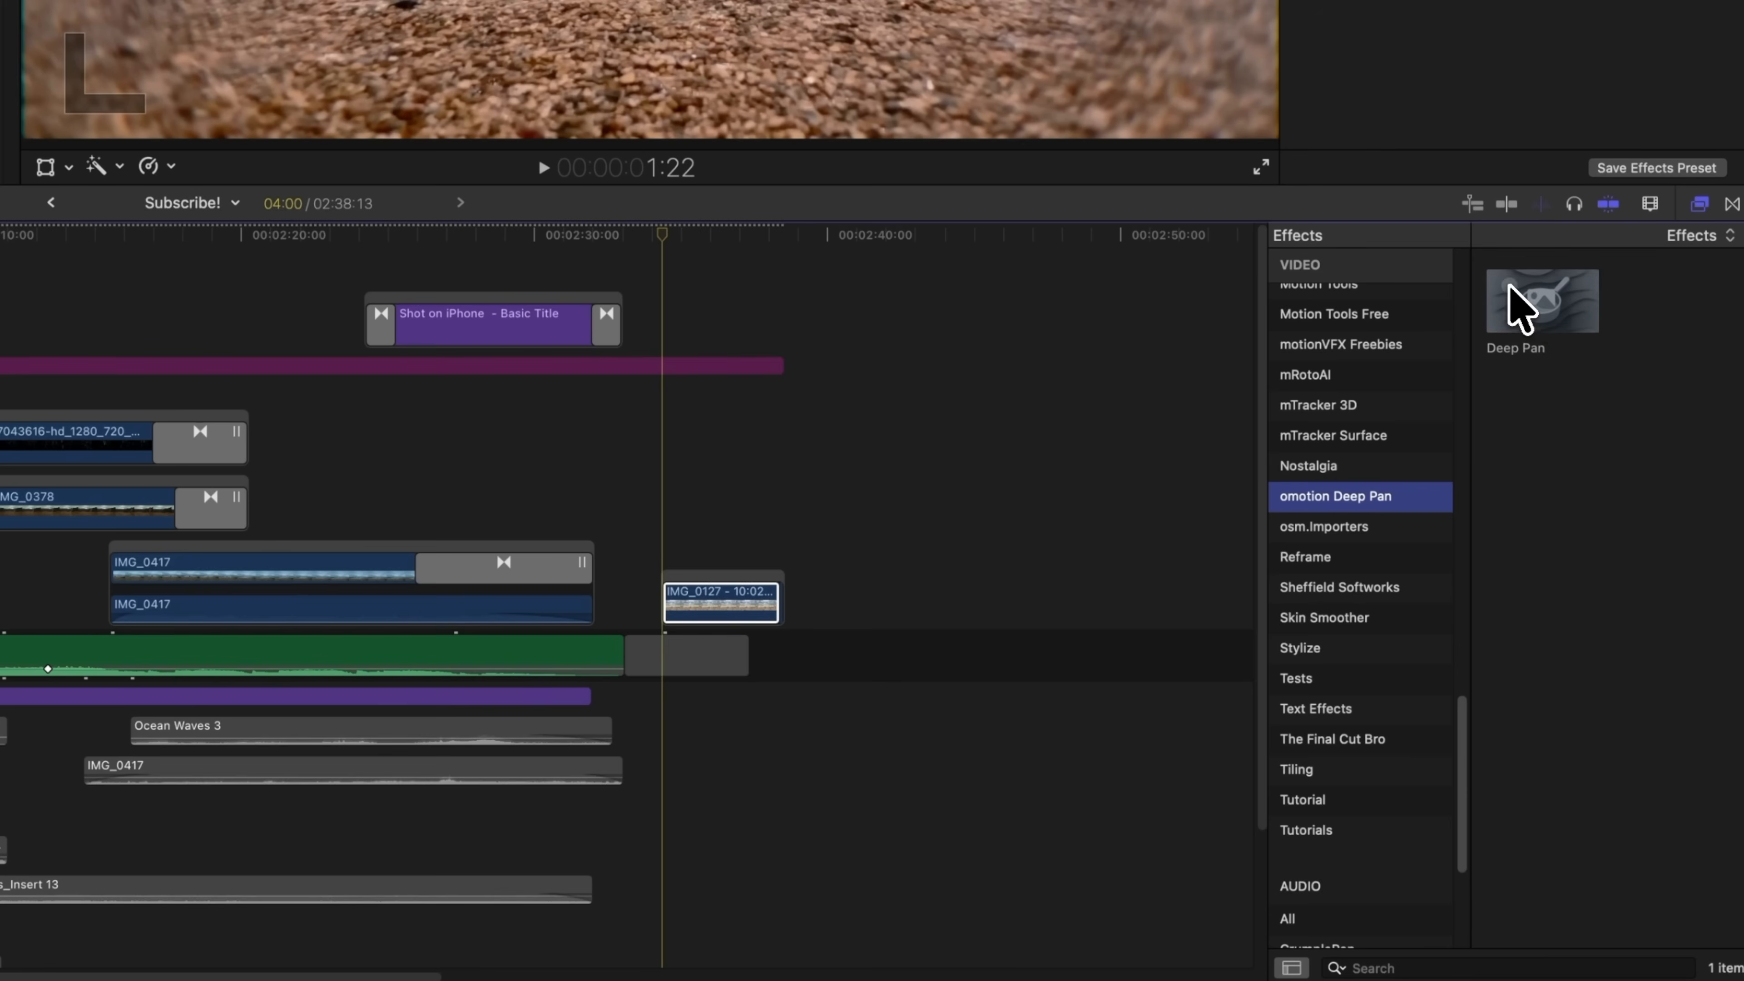
Apply Deep Pan to the IMG_0127 clip at the timeline's end, with point A at -0.44, -0.27 and point B at 0.37, 0.04.
drag(1518, 304, 708, 618)
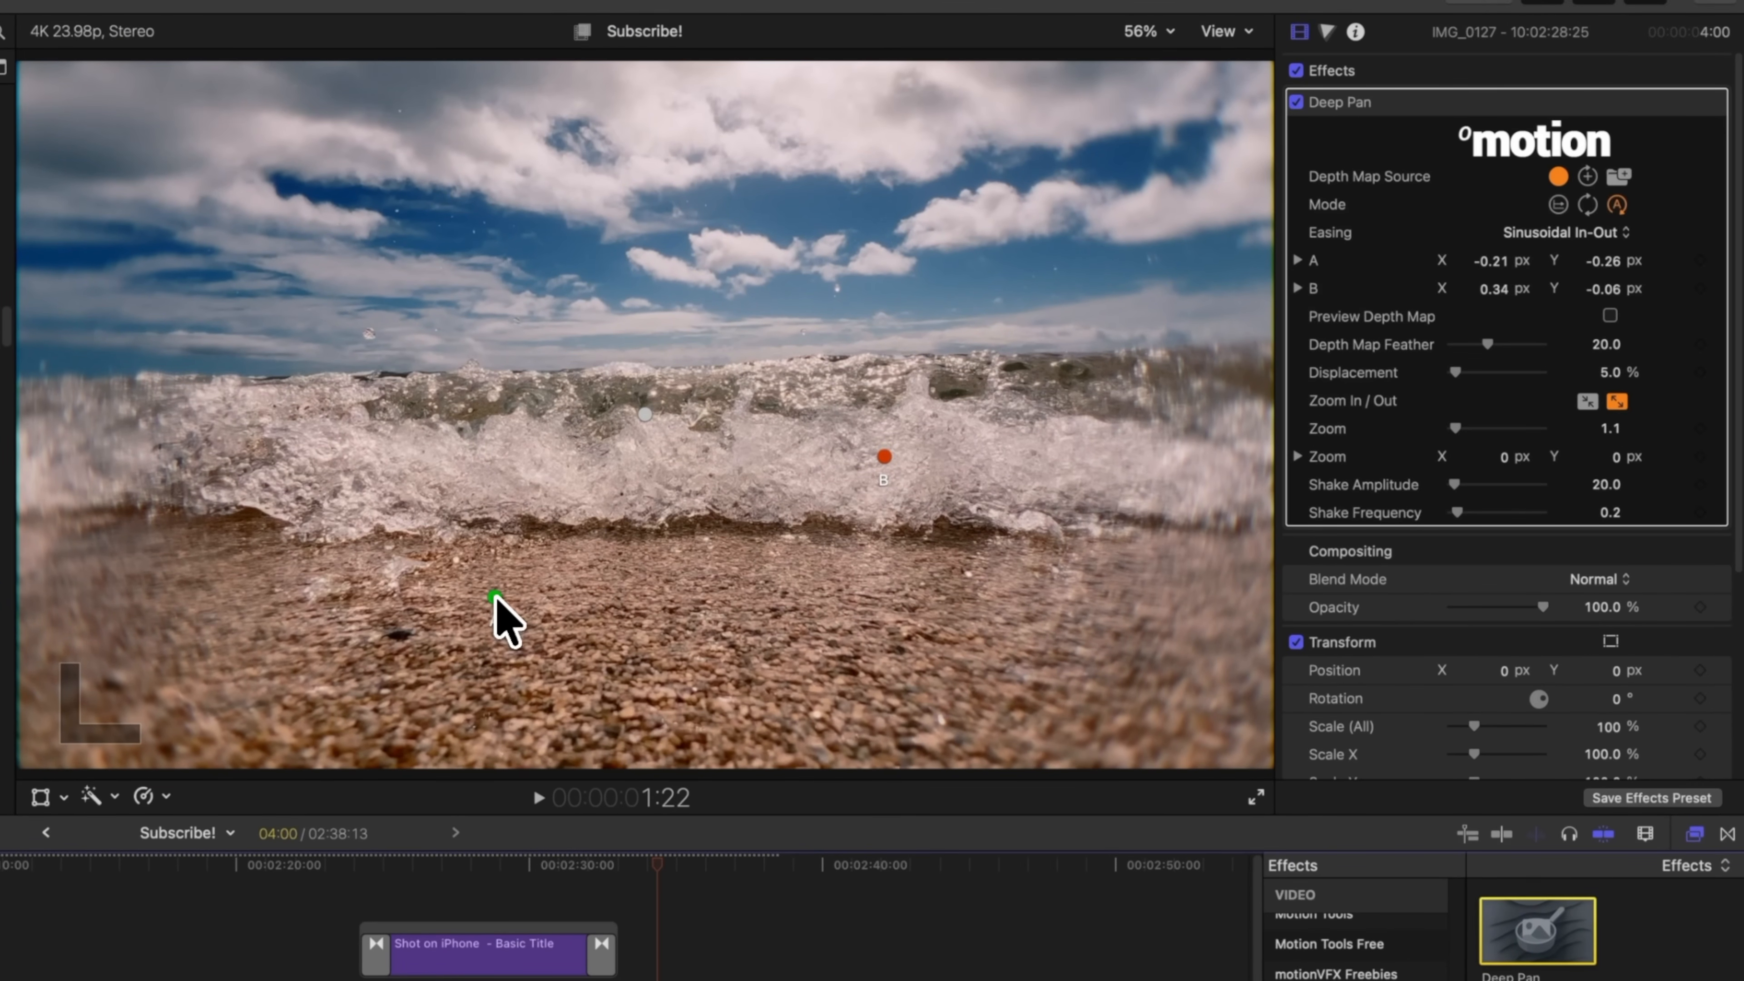
drag(495, 596, 335, 606)
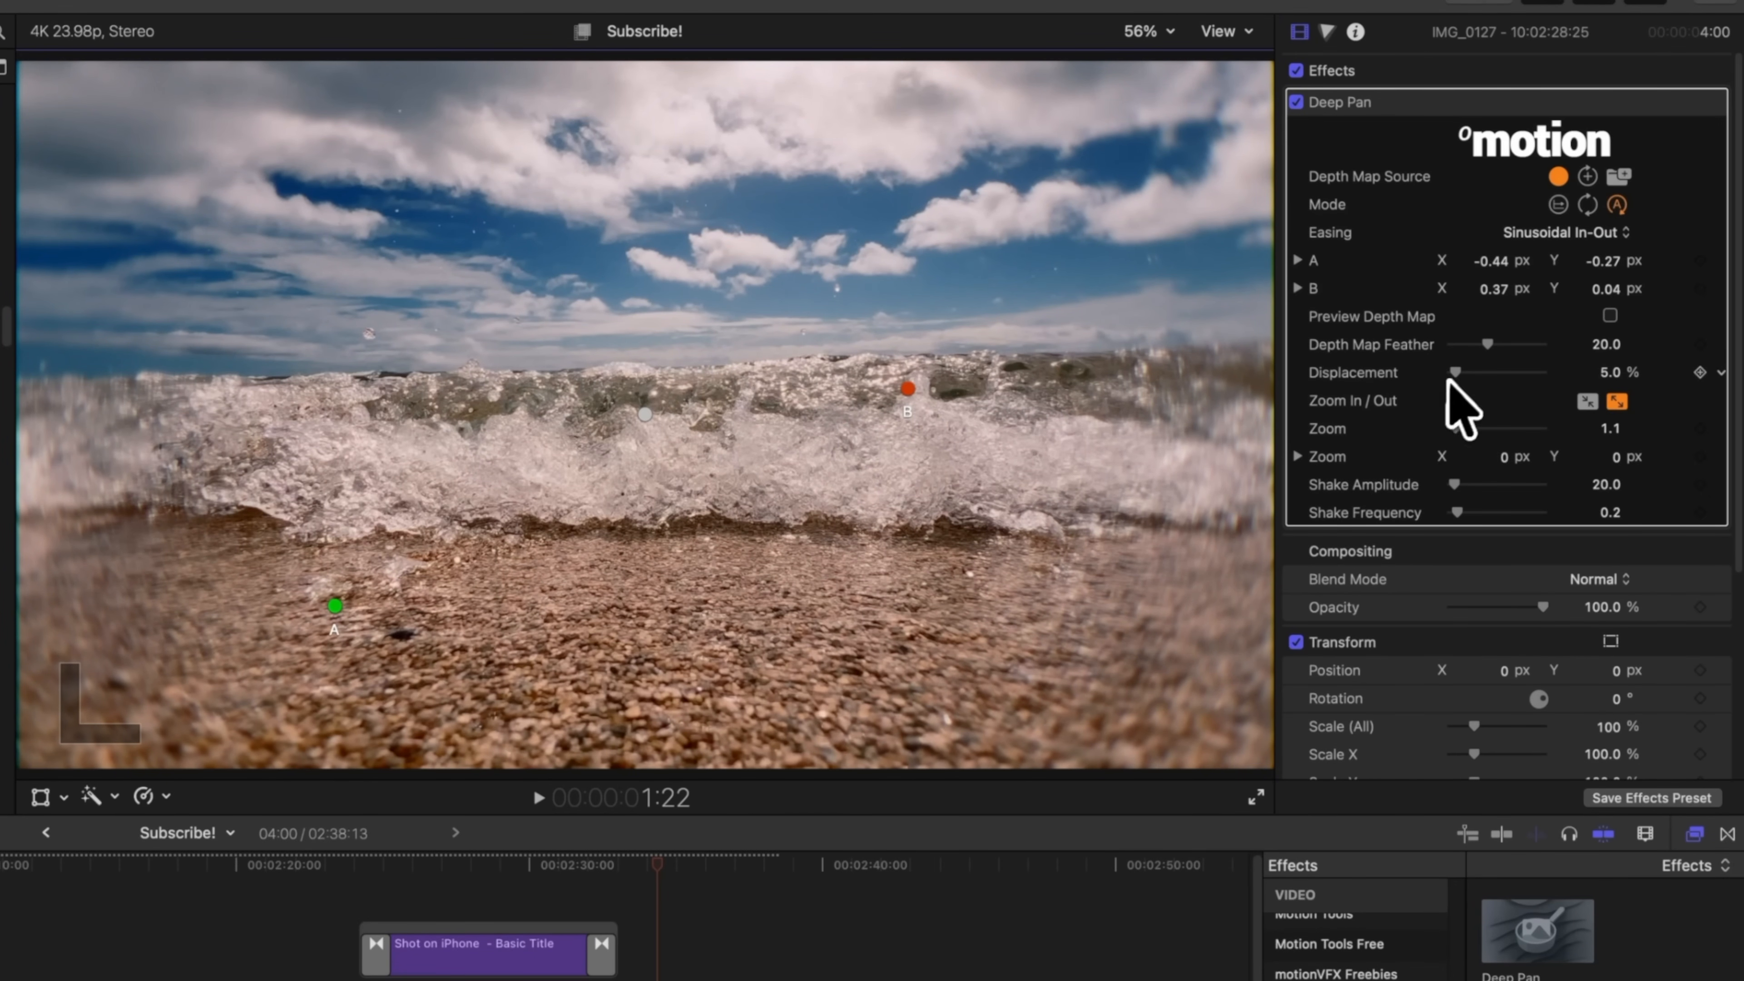
Set Deep Pan's Displacement to 28.89% and play the clip to check the effect.
drag(1453, 374, 1478, 375)
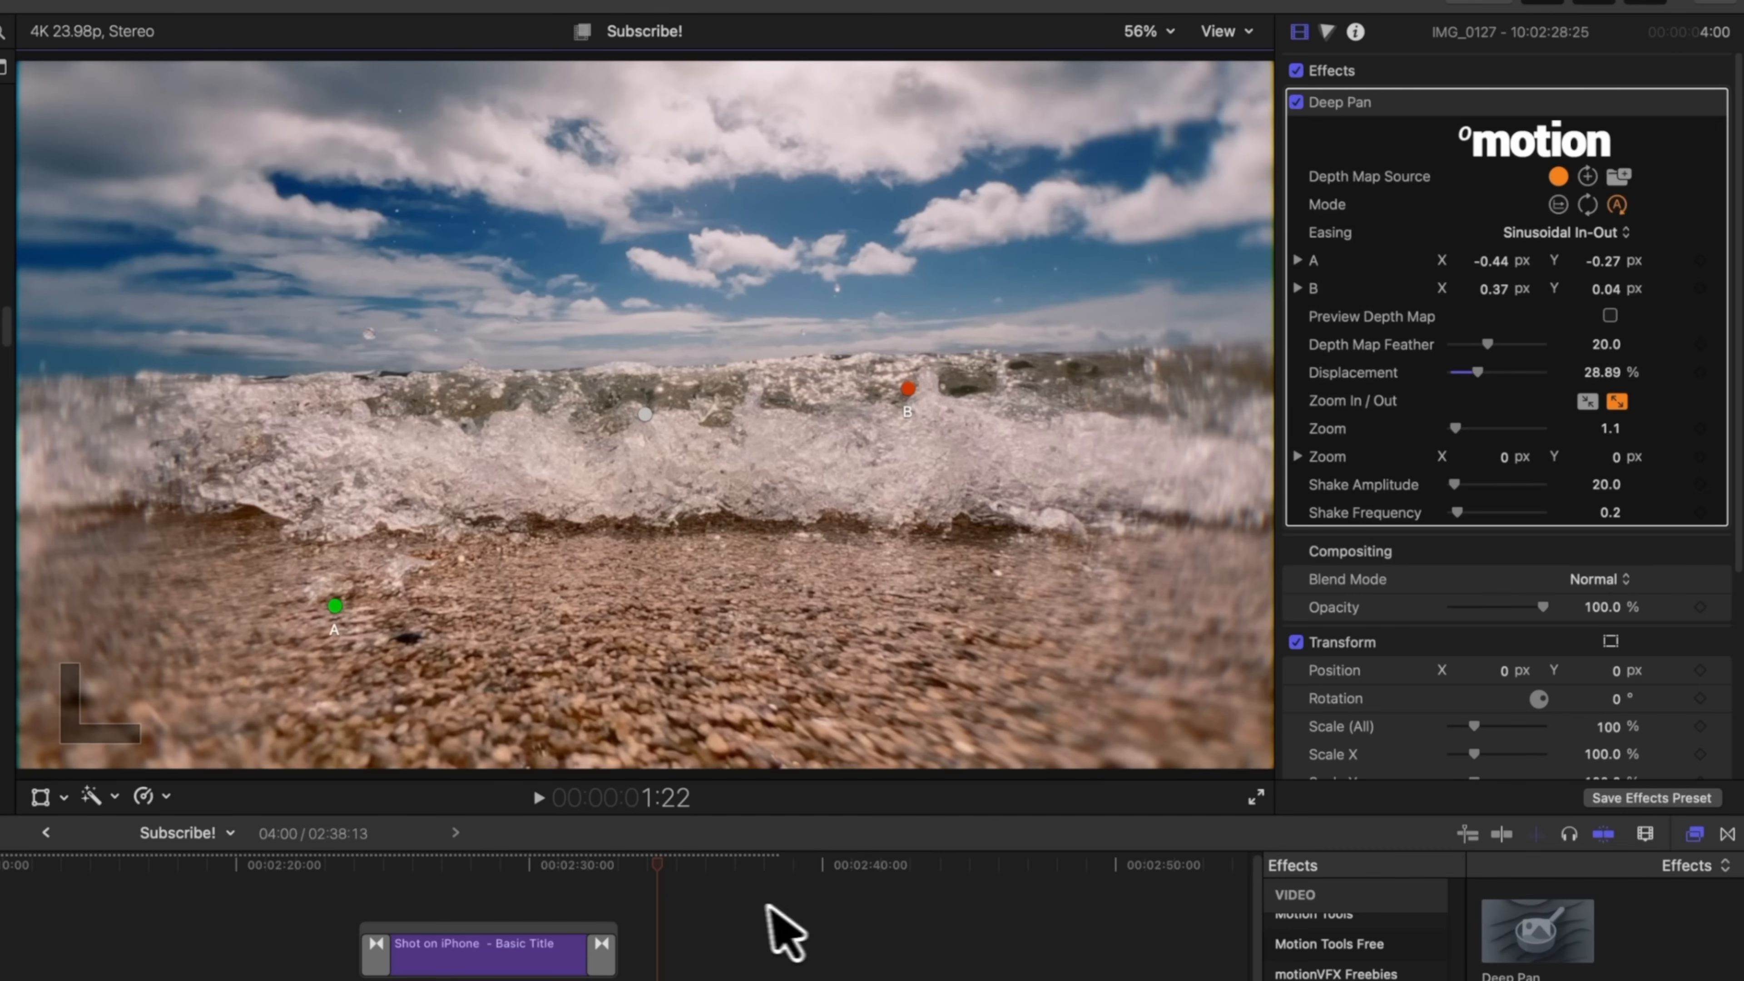
click(660, 875)
key(space)
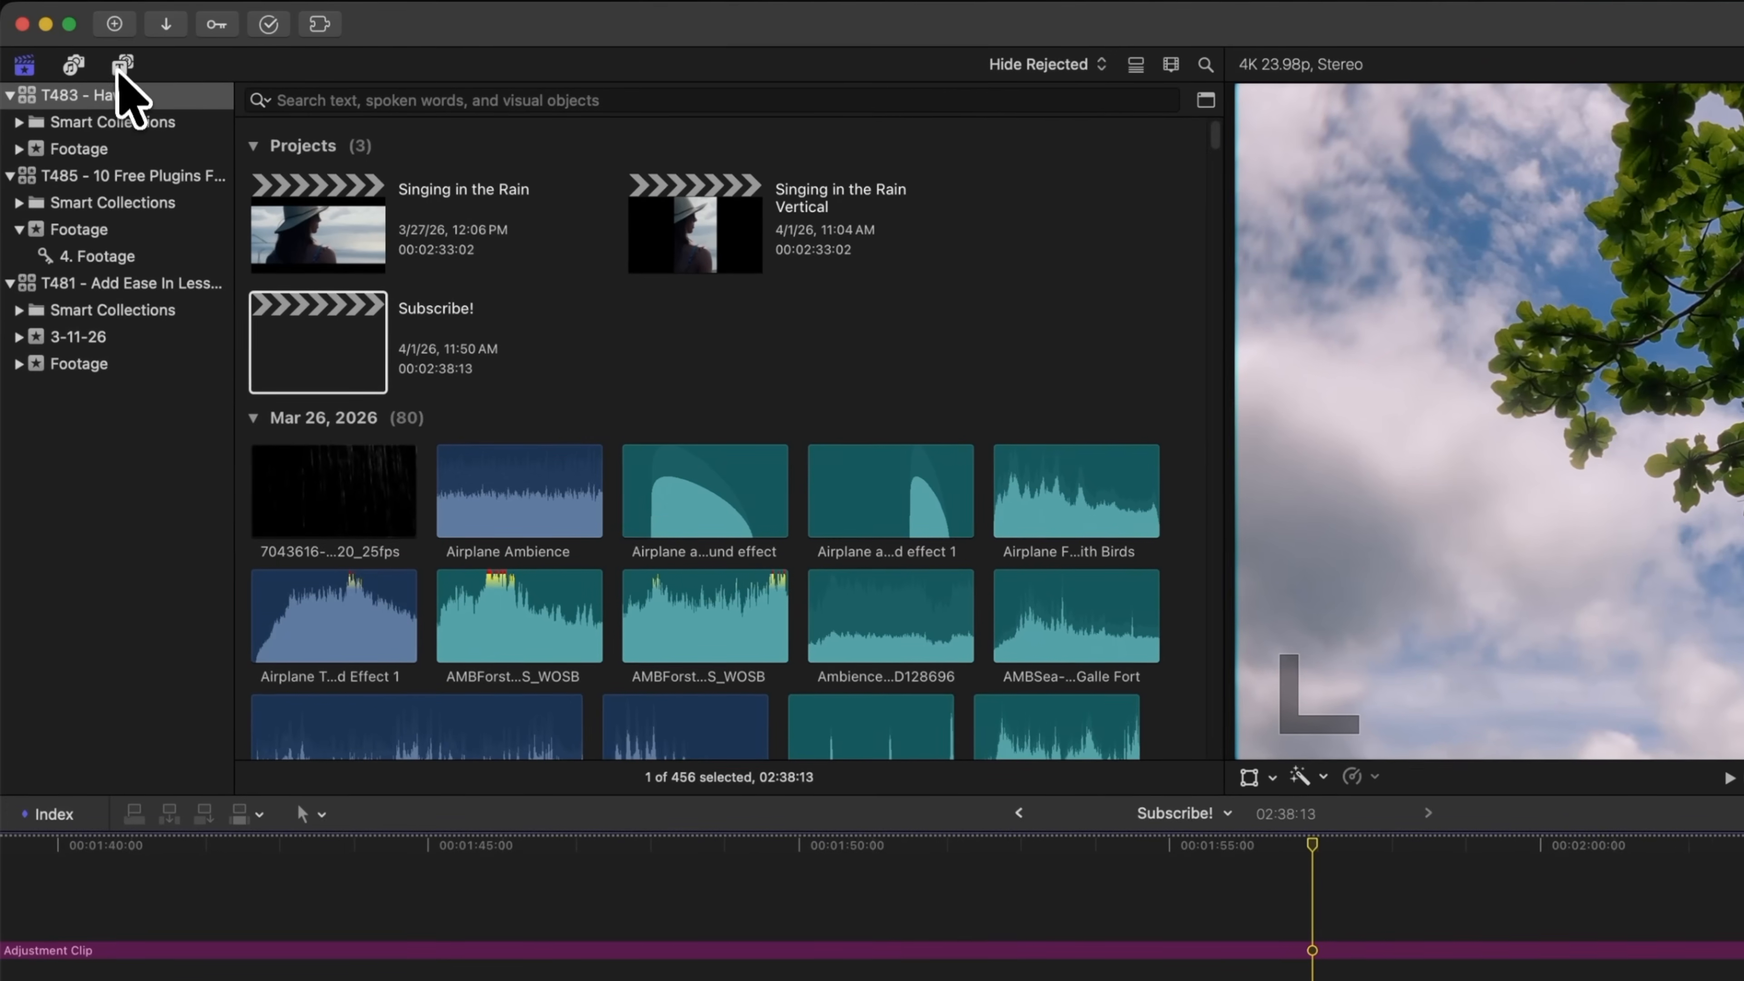
Add the Tap5a Multiline Text Background title above the adjustment clip at 1:56:23.
click(72, 57)
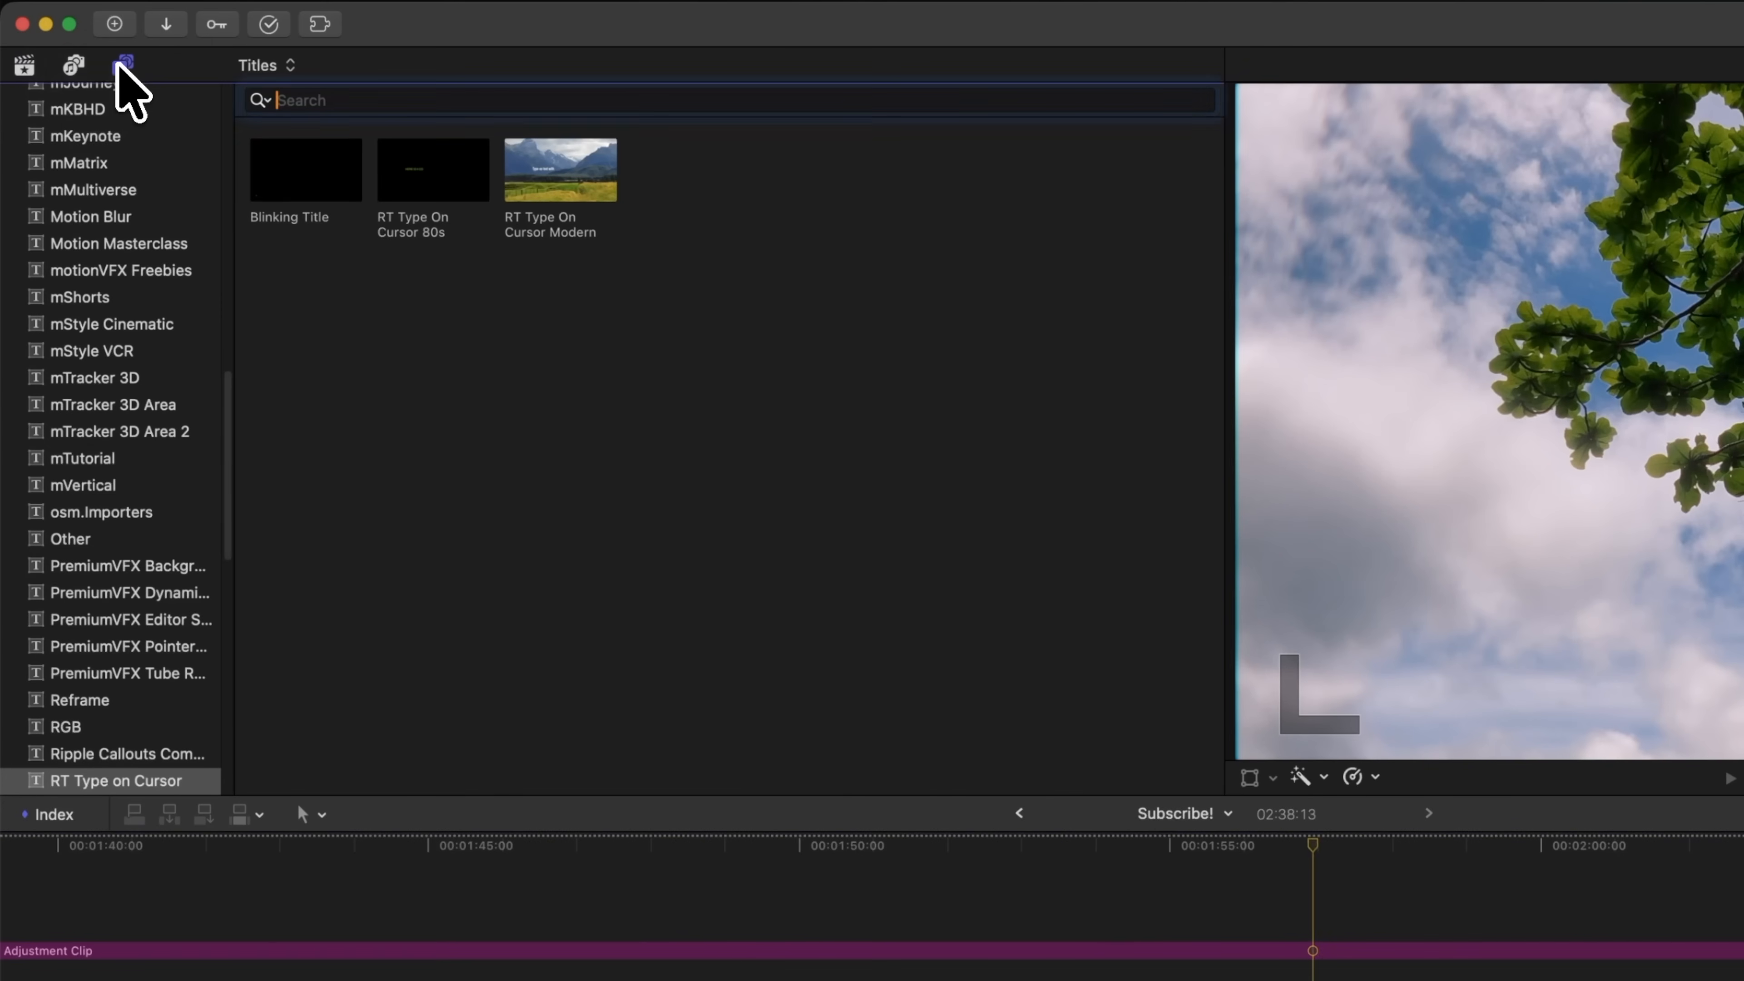
scroll(156, 701, down, 3)
click(112, 714)
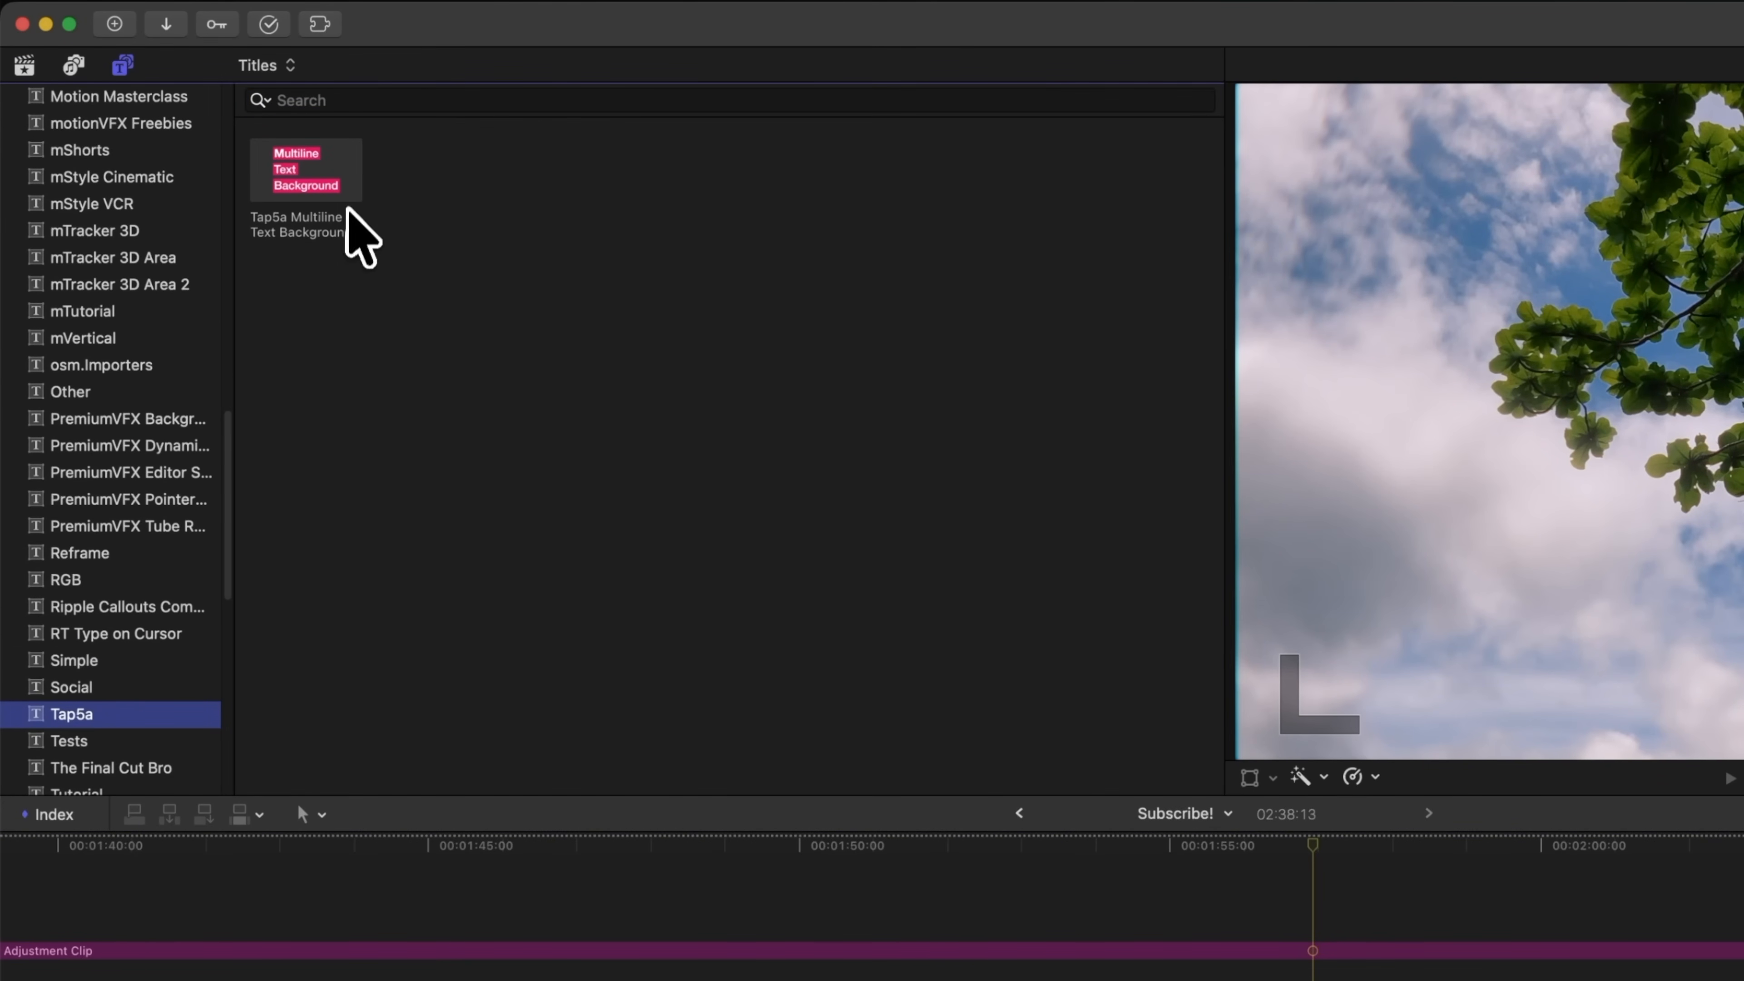
drag(342, 175, 1333, 890)
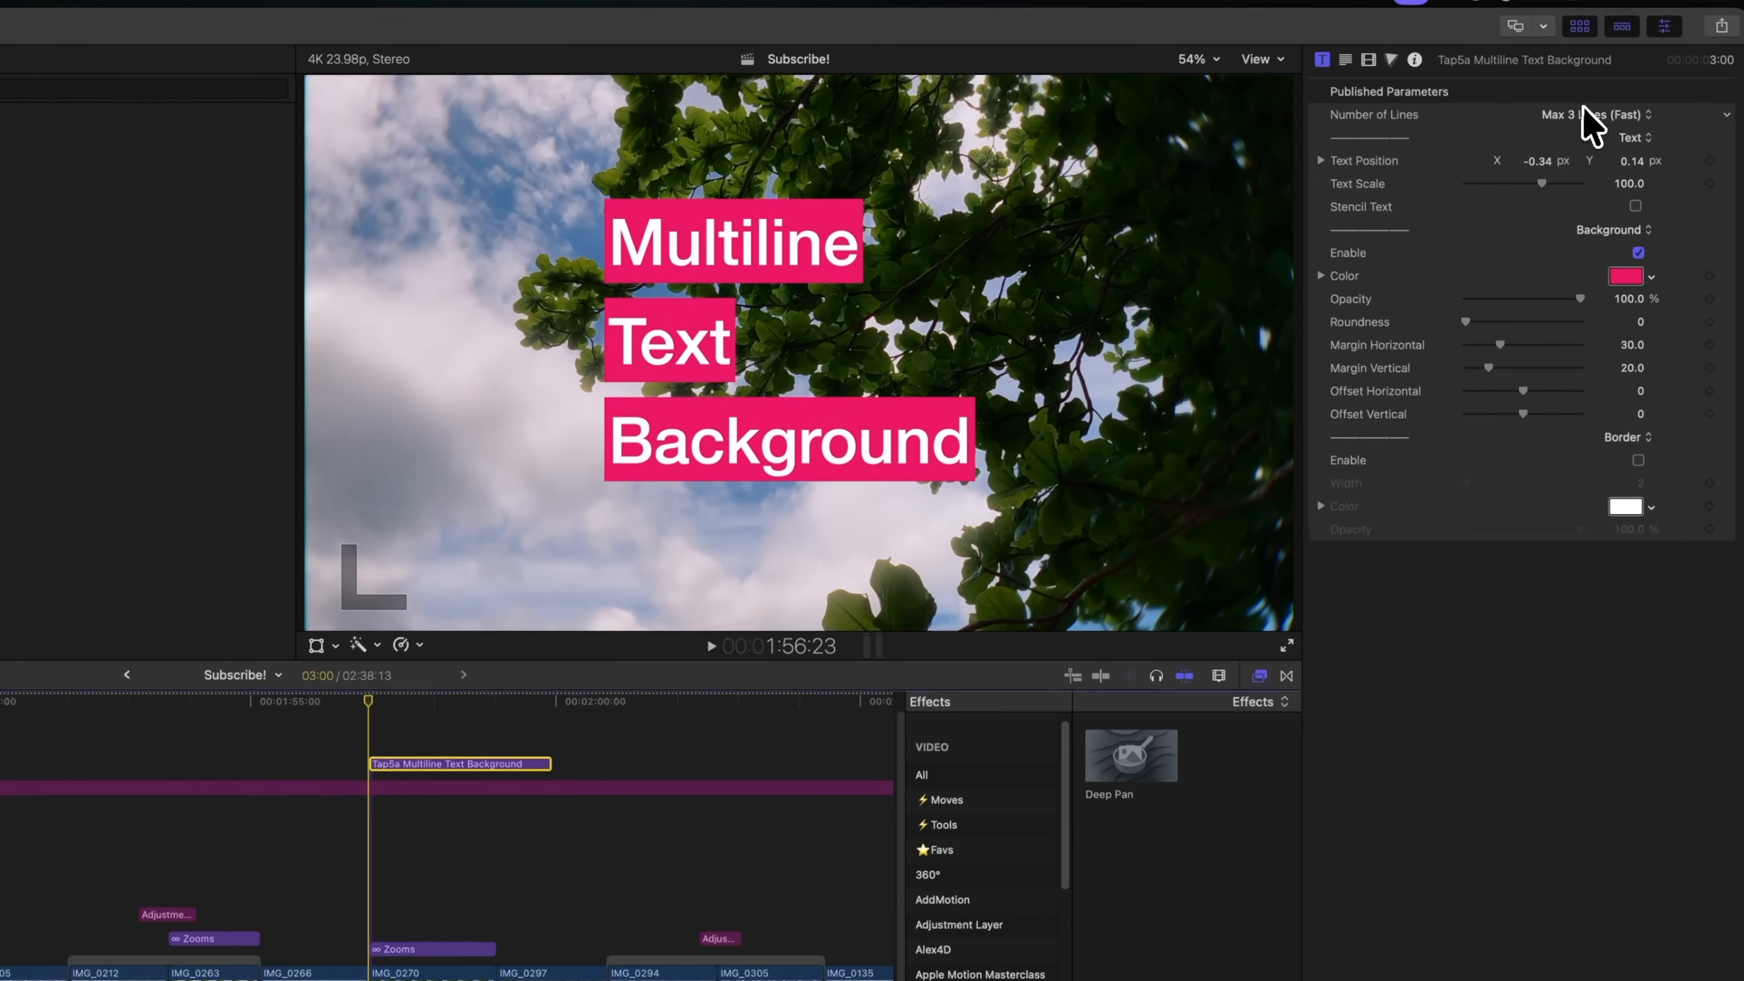
Look over the Number of Lines options of the multiline title without changing the setting.
click(1644, 97)
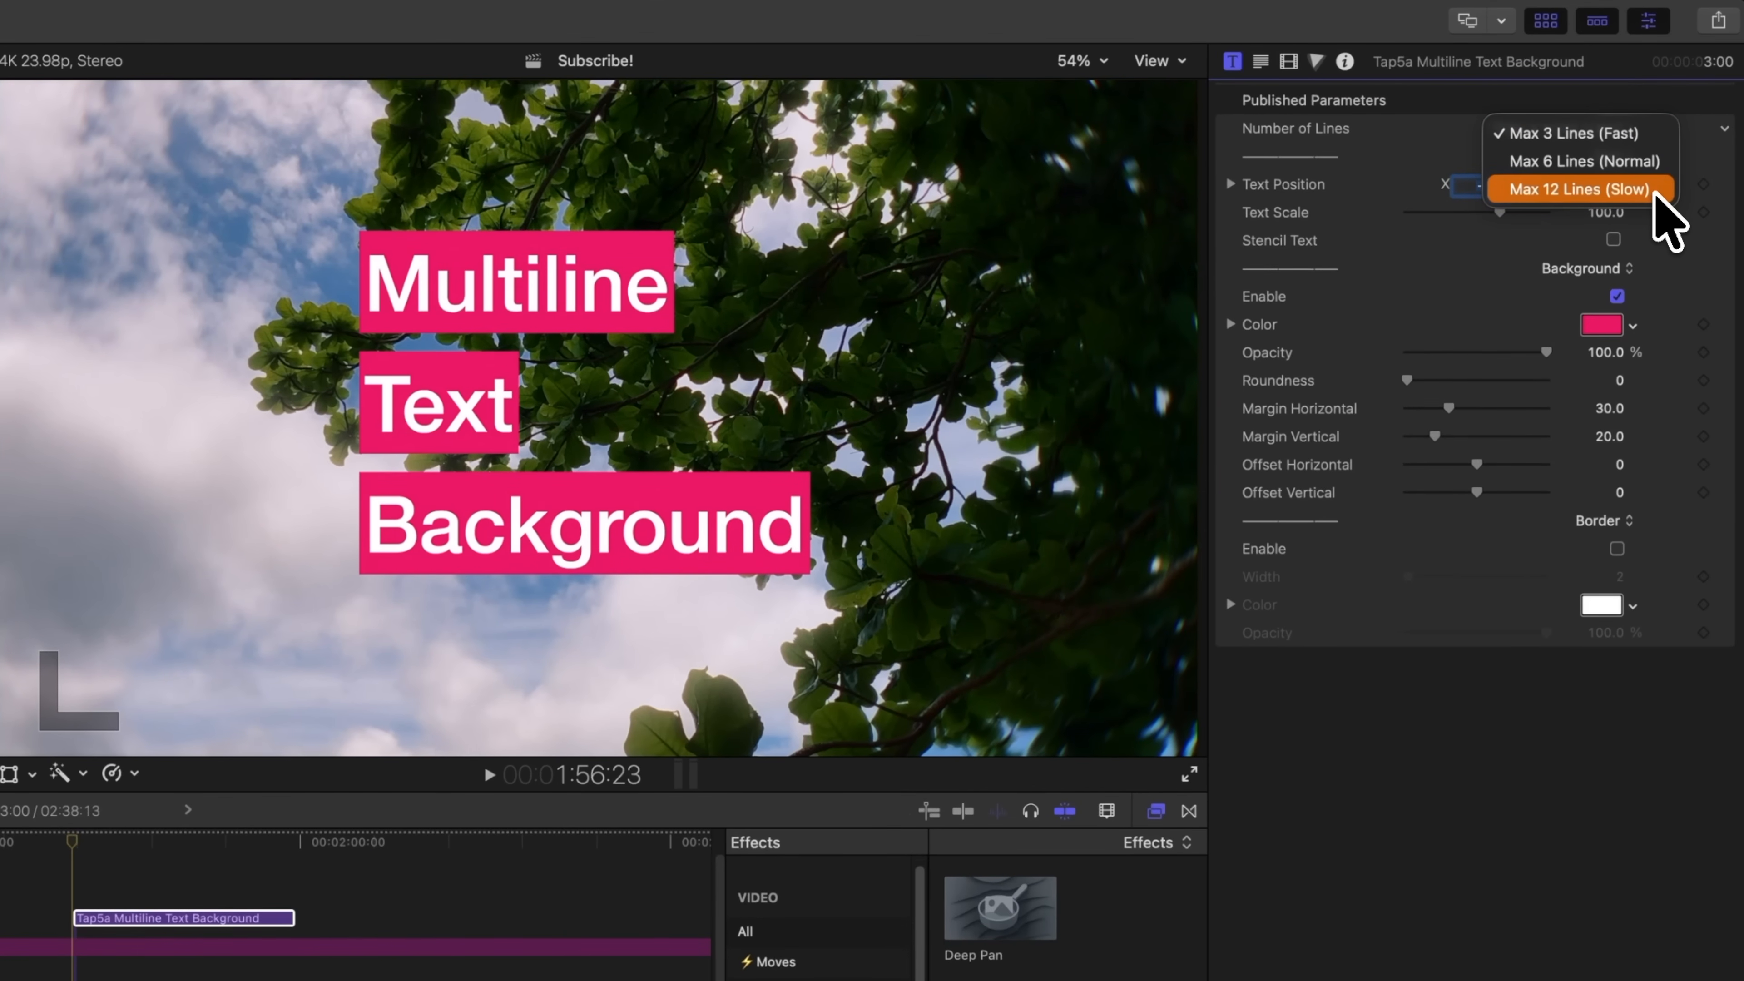
click(1656, 168)
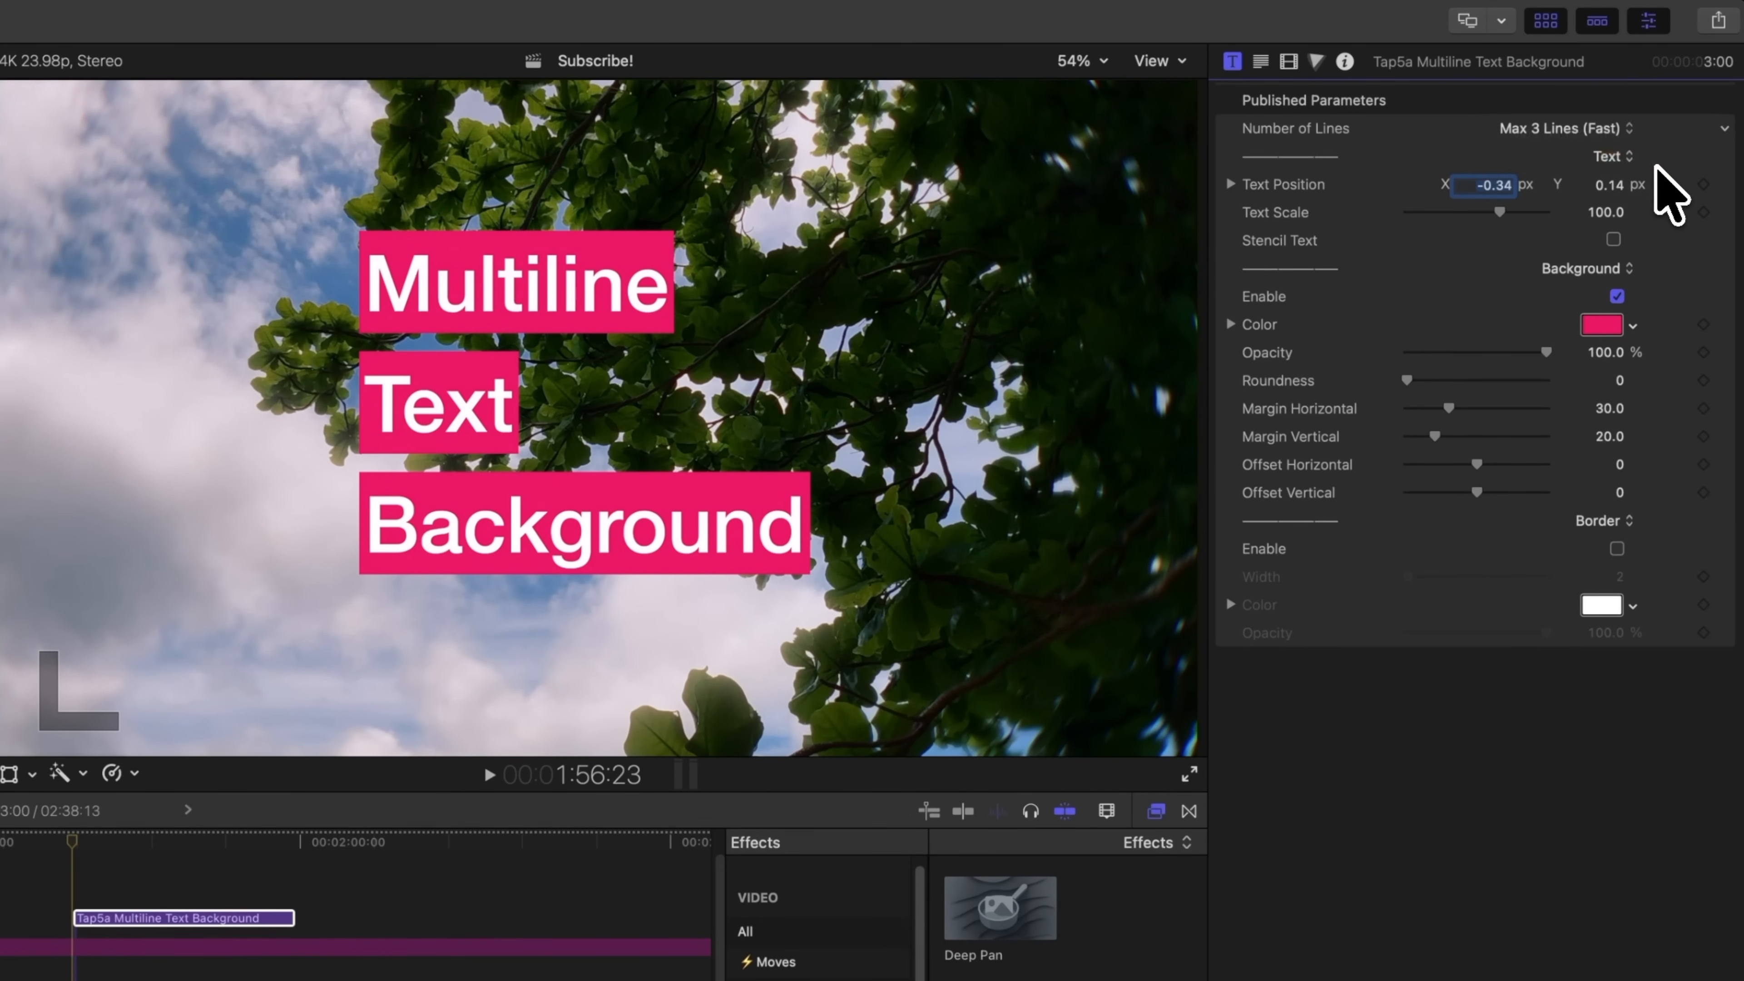
Add three more lines to the multiline title's text, reading Consider, Subscribing and Today!
click(1267, 62)
click(1296, 185)
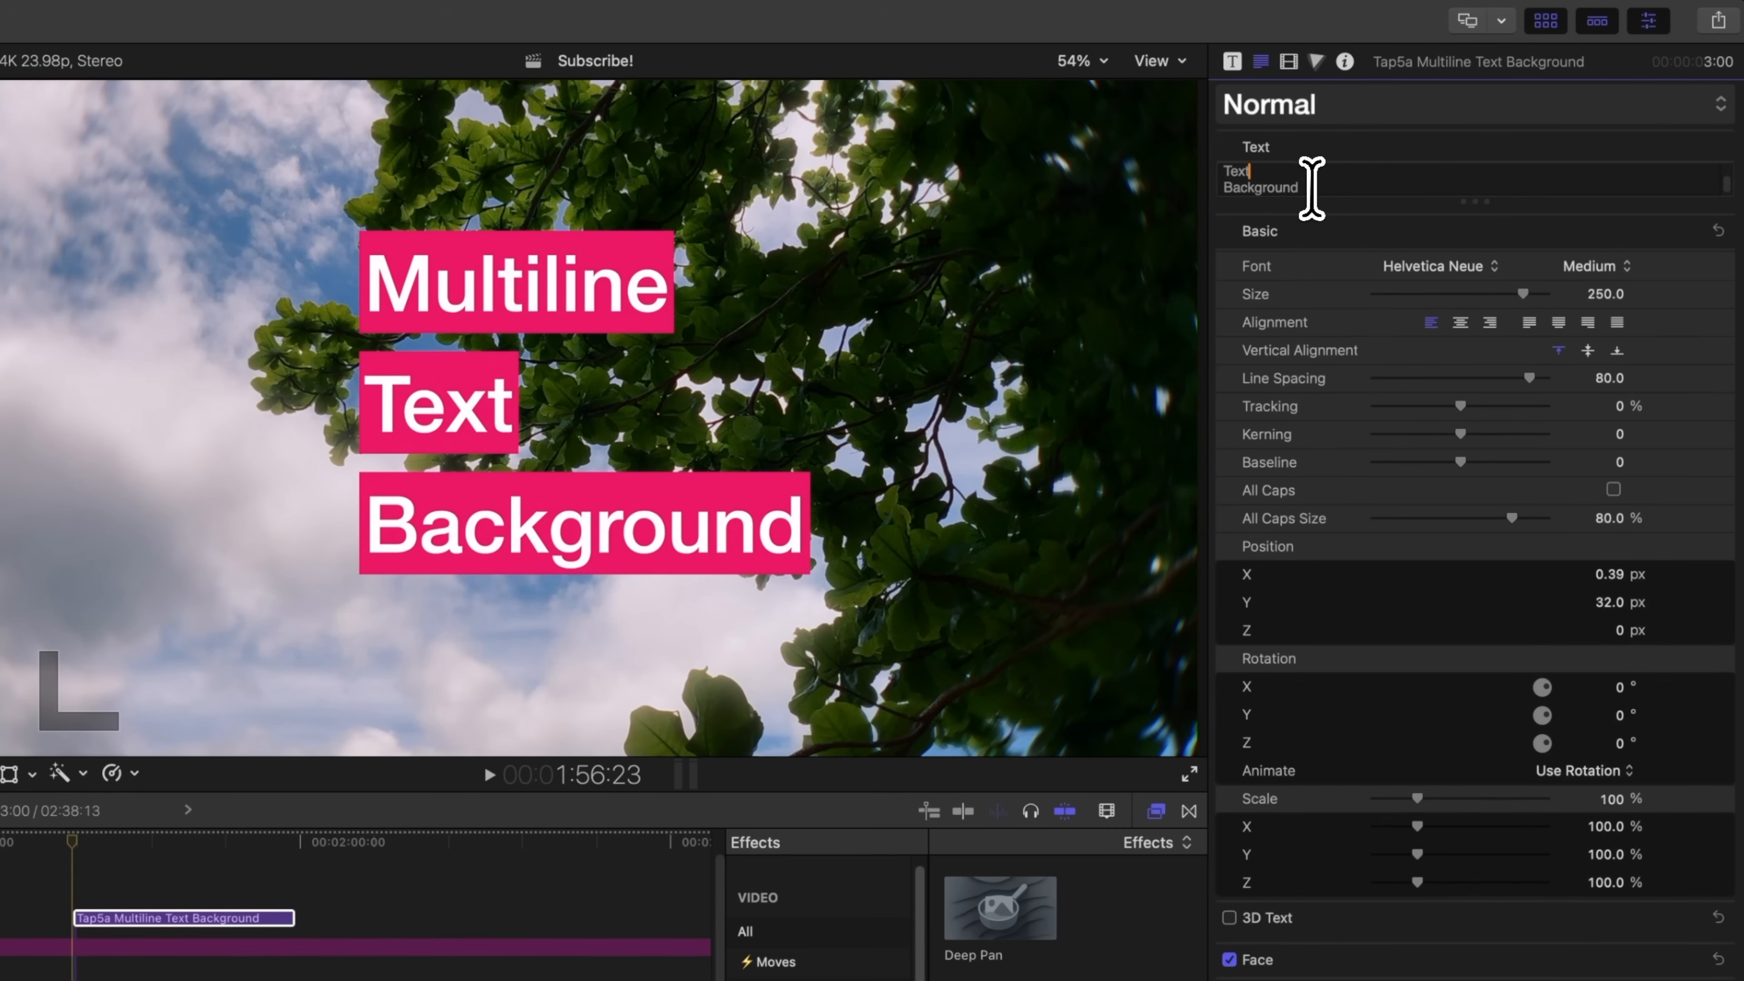
key(Return)
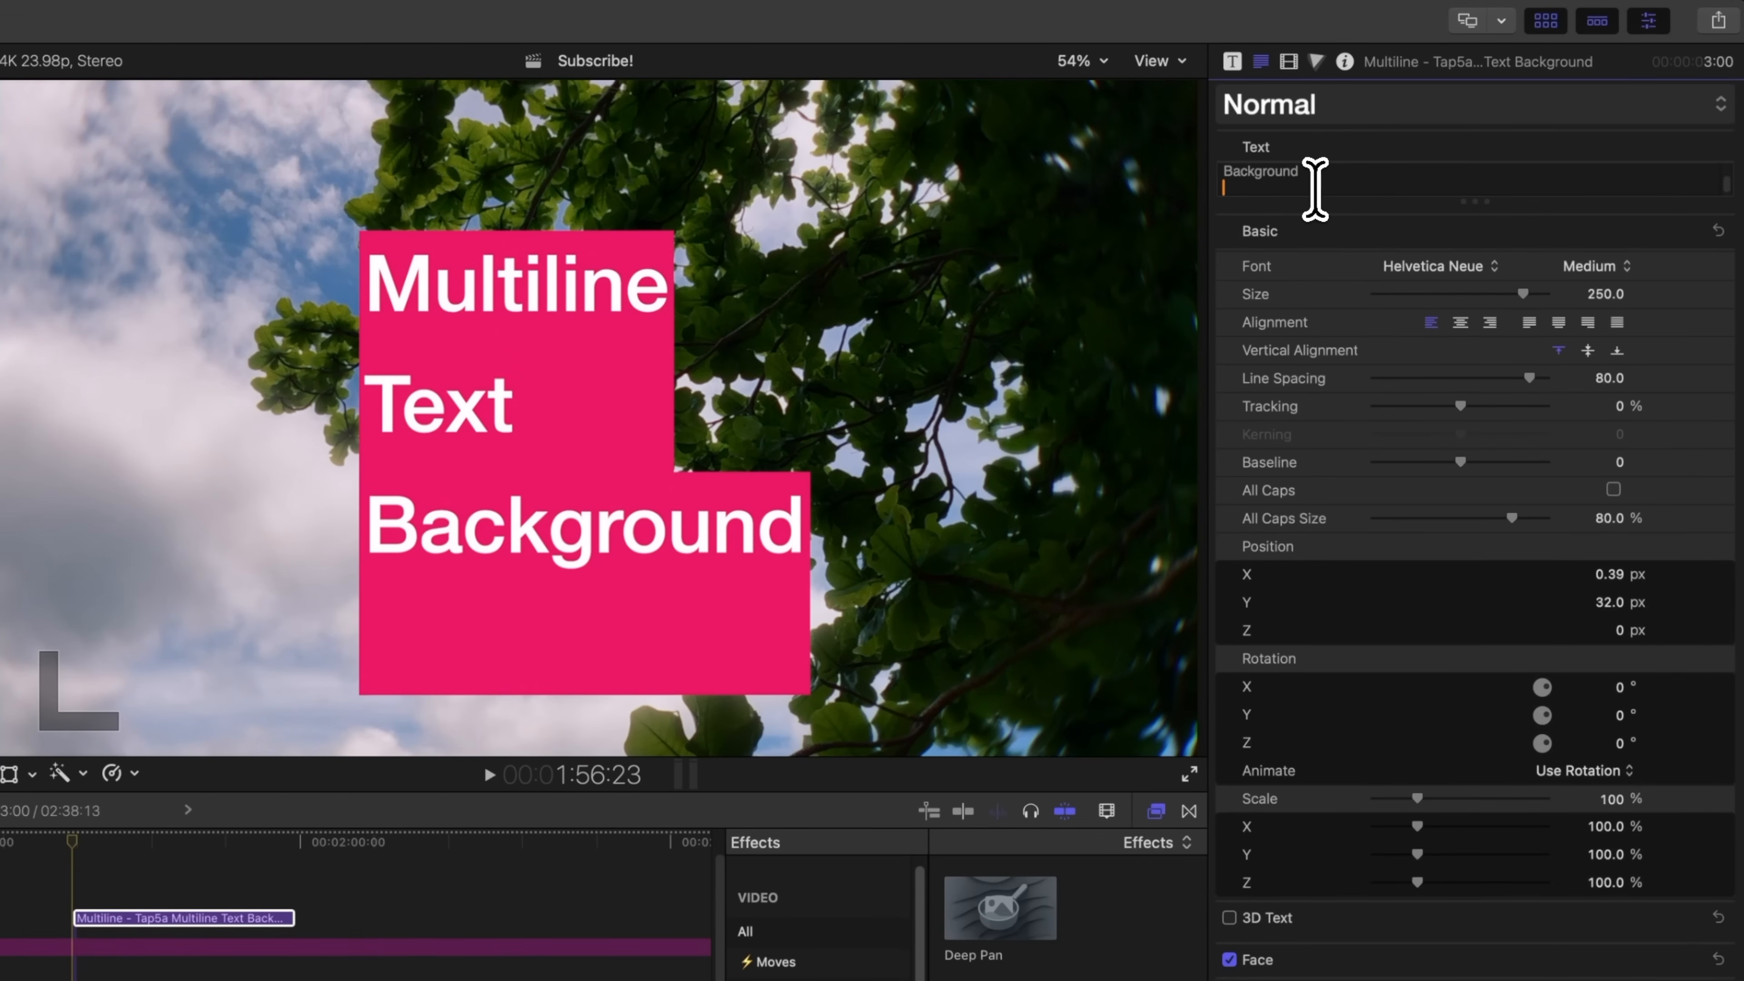
text(Consider)
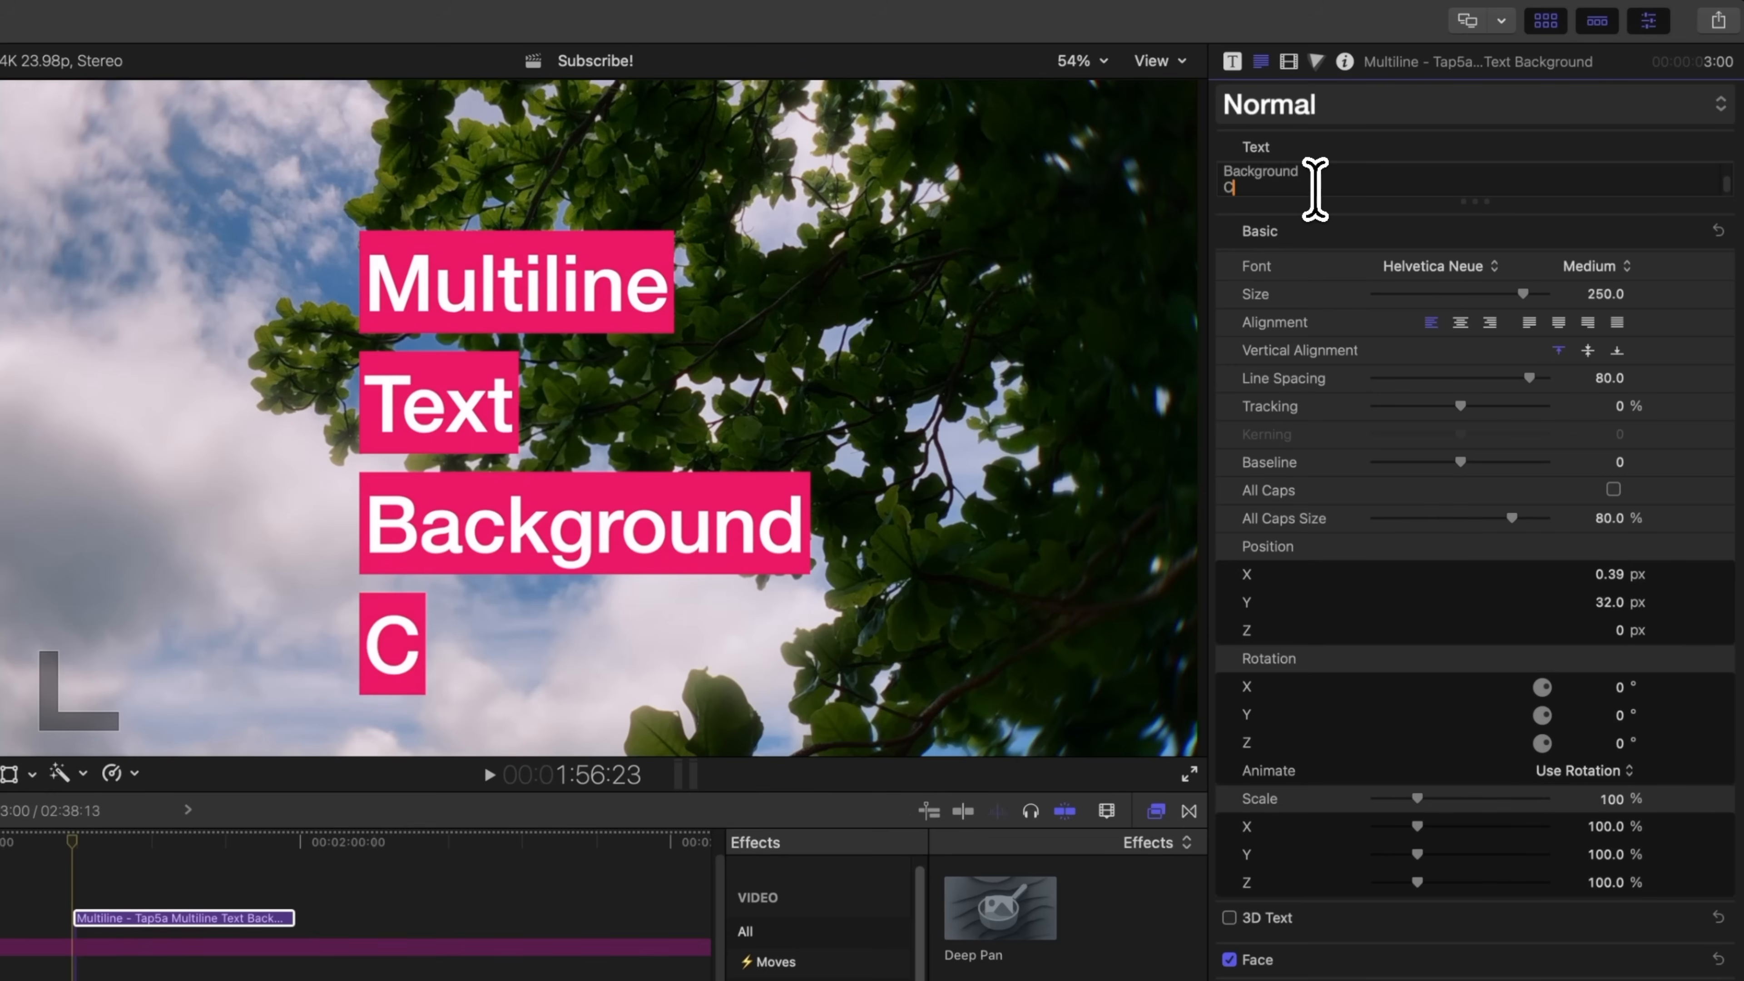
key(Return)
text(Subscribing)
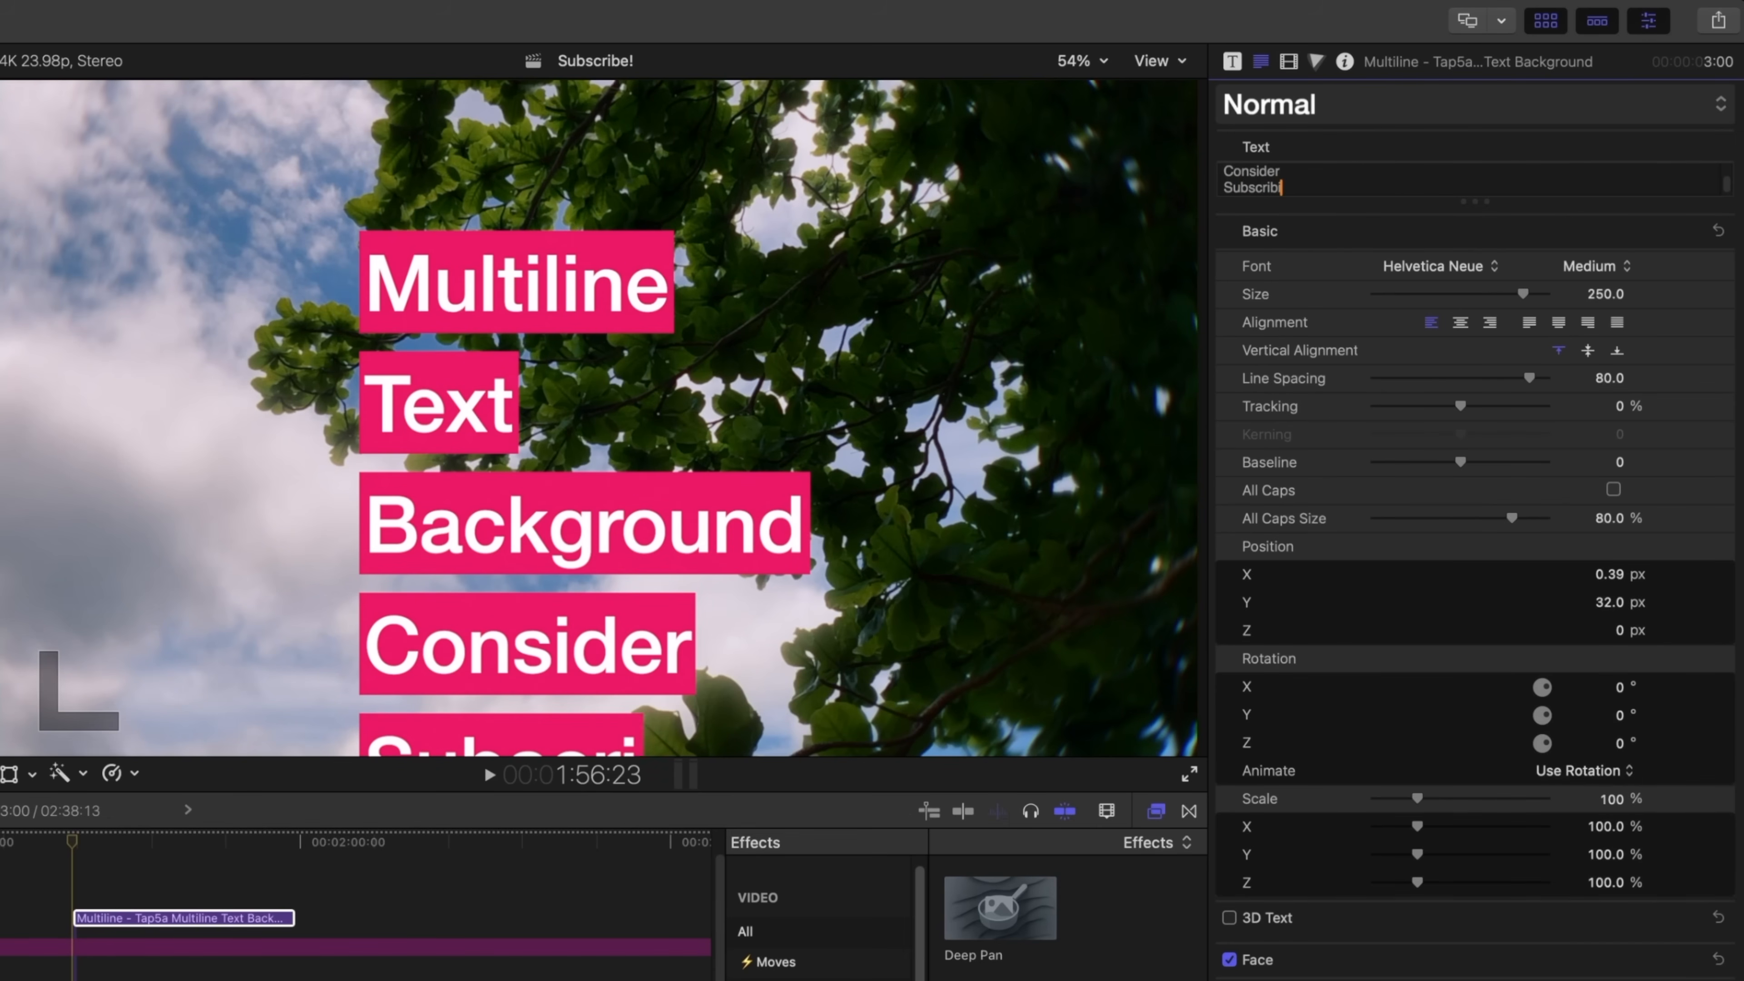
key(Return)
text(Today)
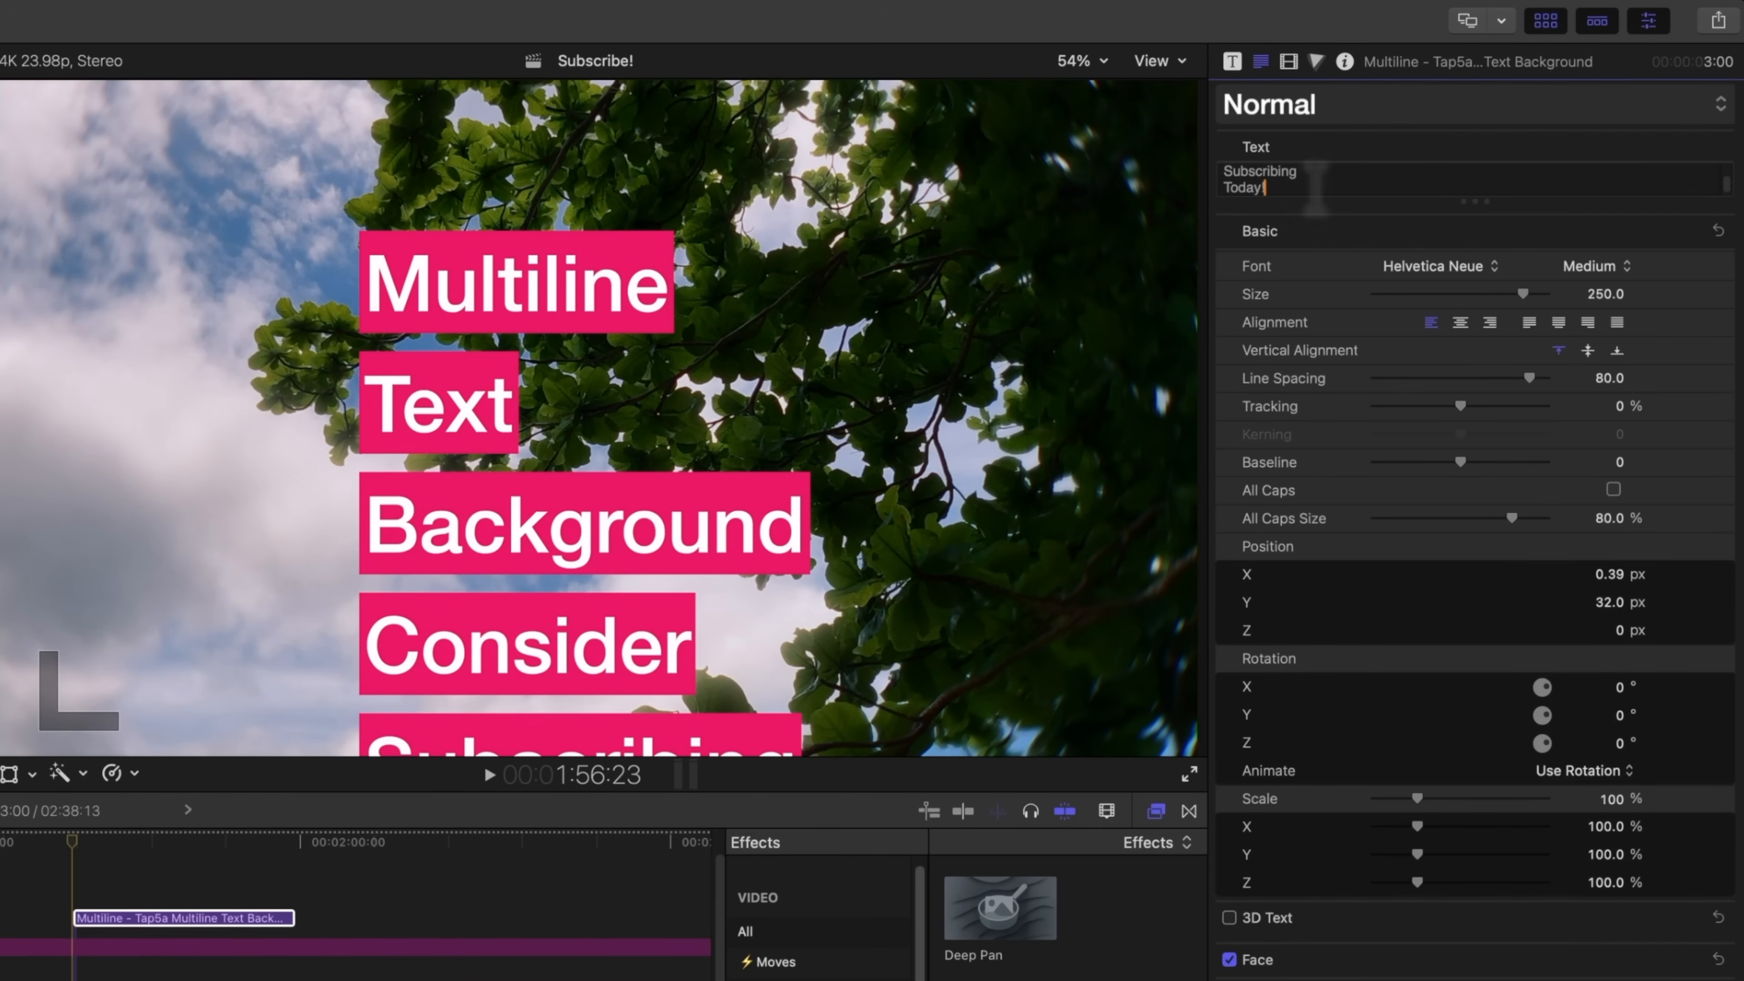
Reduce the title's Text Scale to 68.8 and set its Text Position to X -0.74 and Y 0.25.
click(1233, 61)
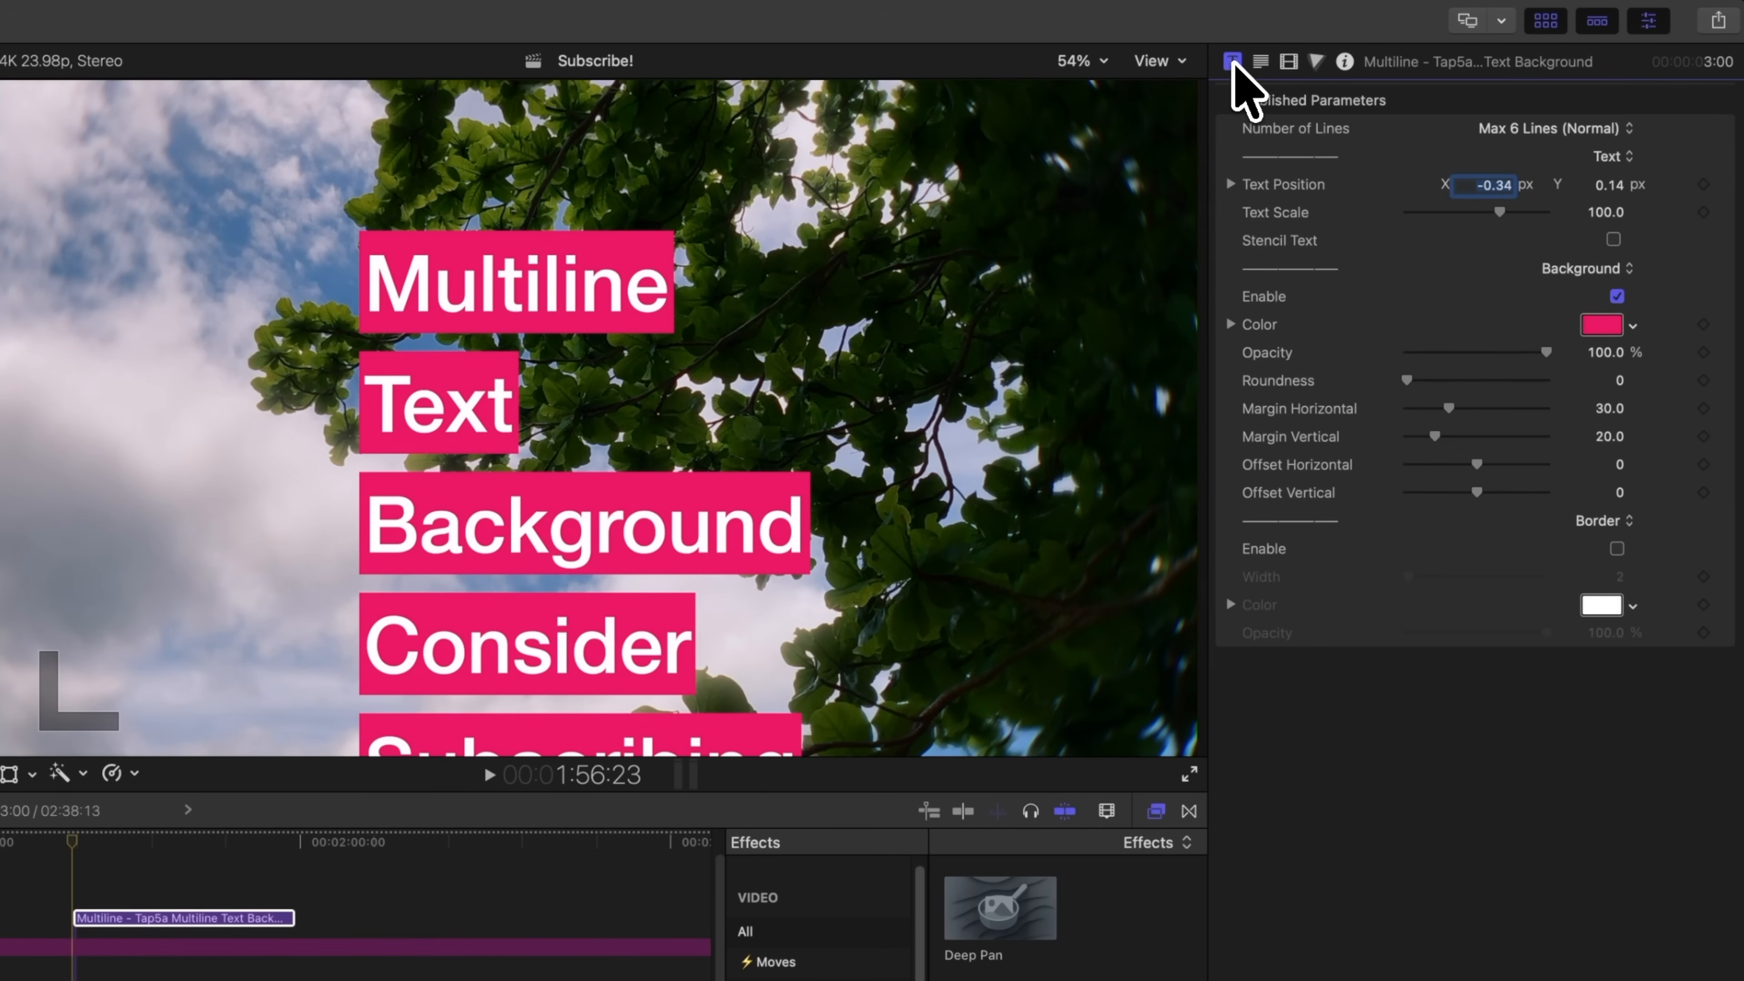
drag(1480, 201, 1499, 182)
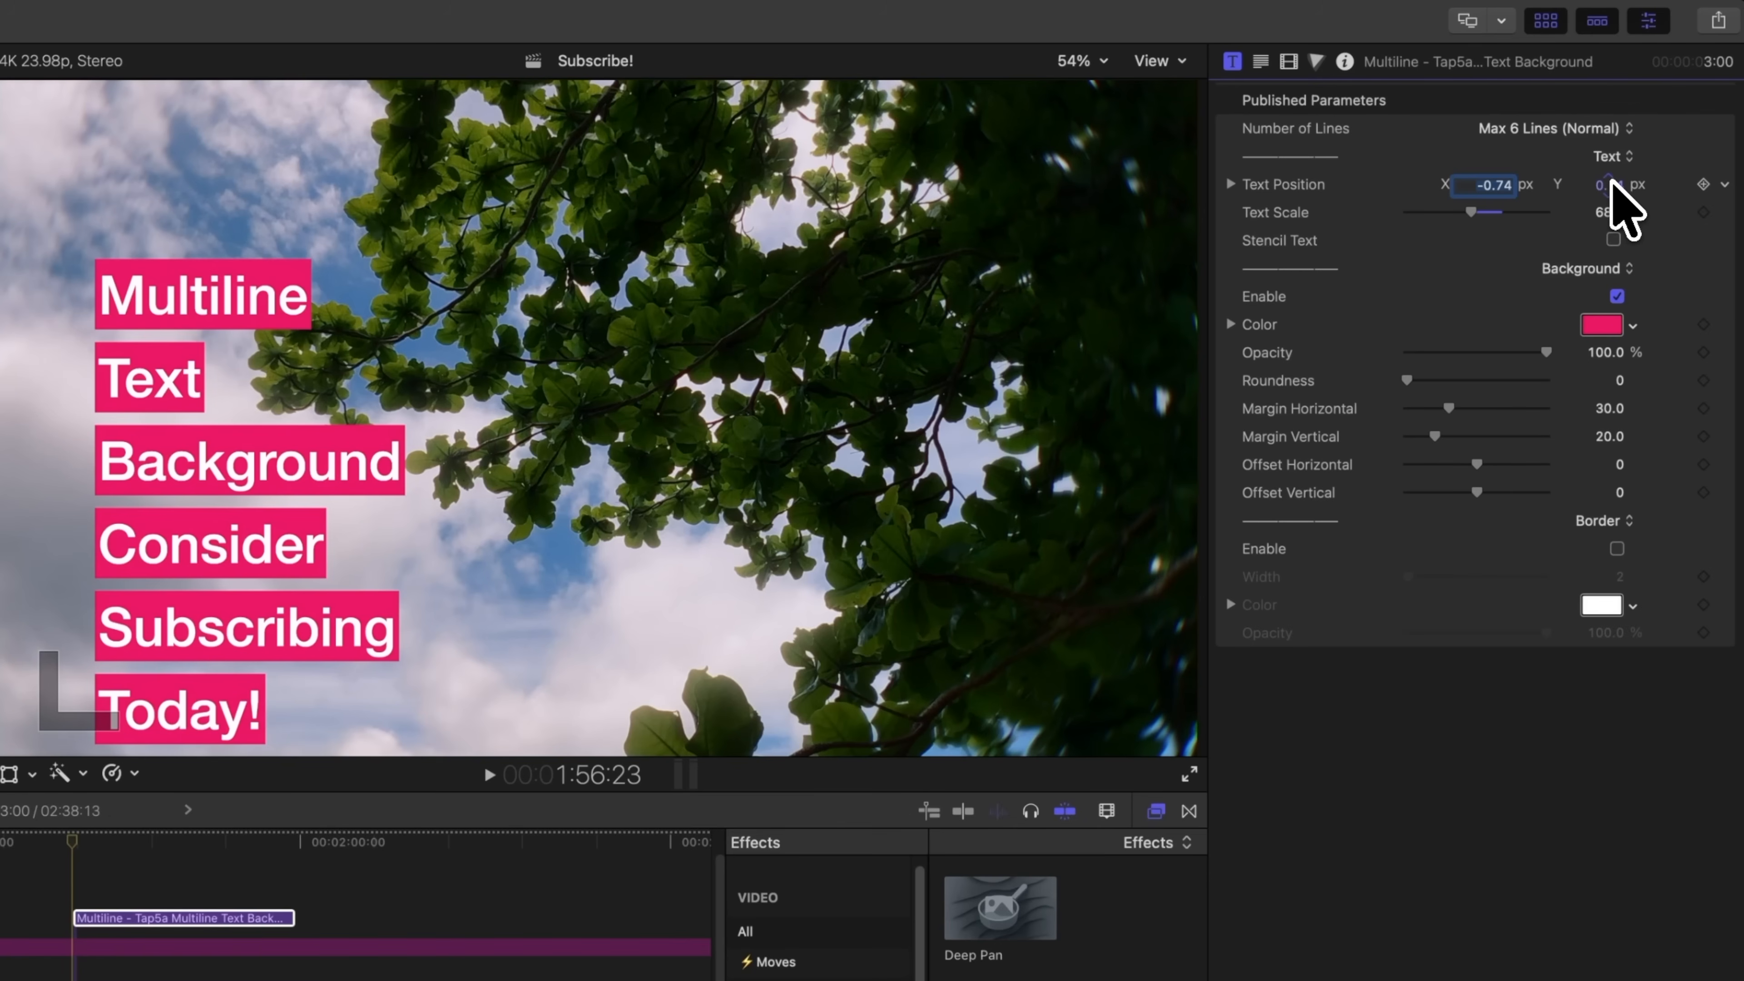
drag(1613, 182, 1612, 183)
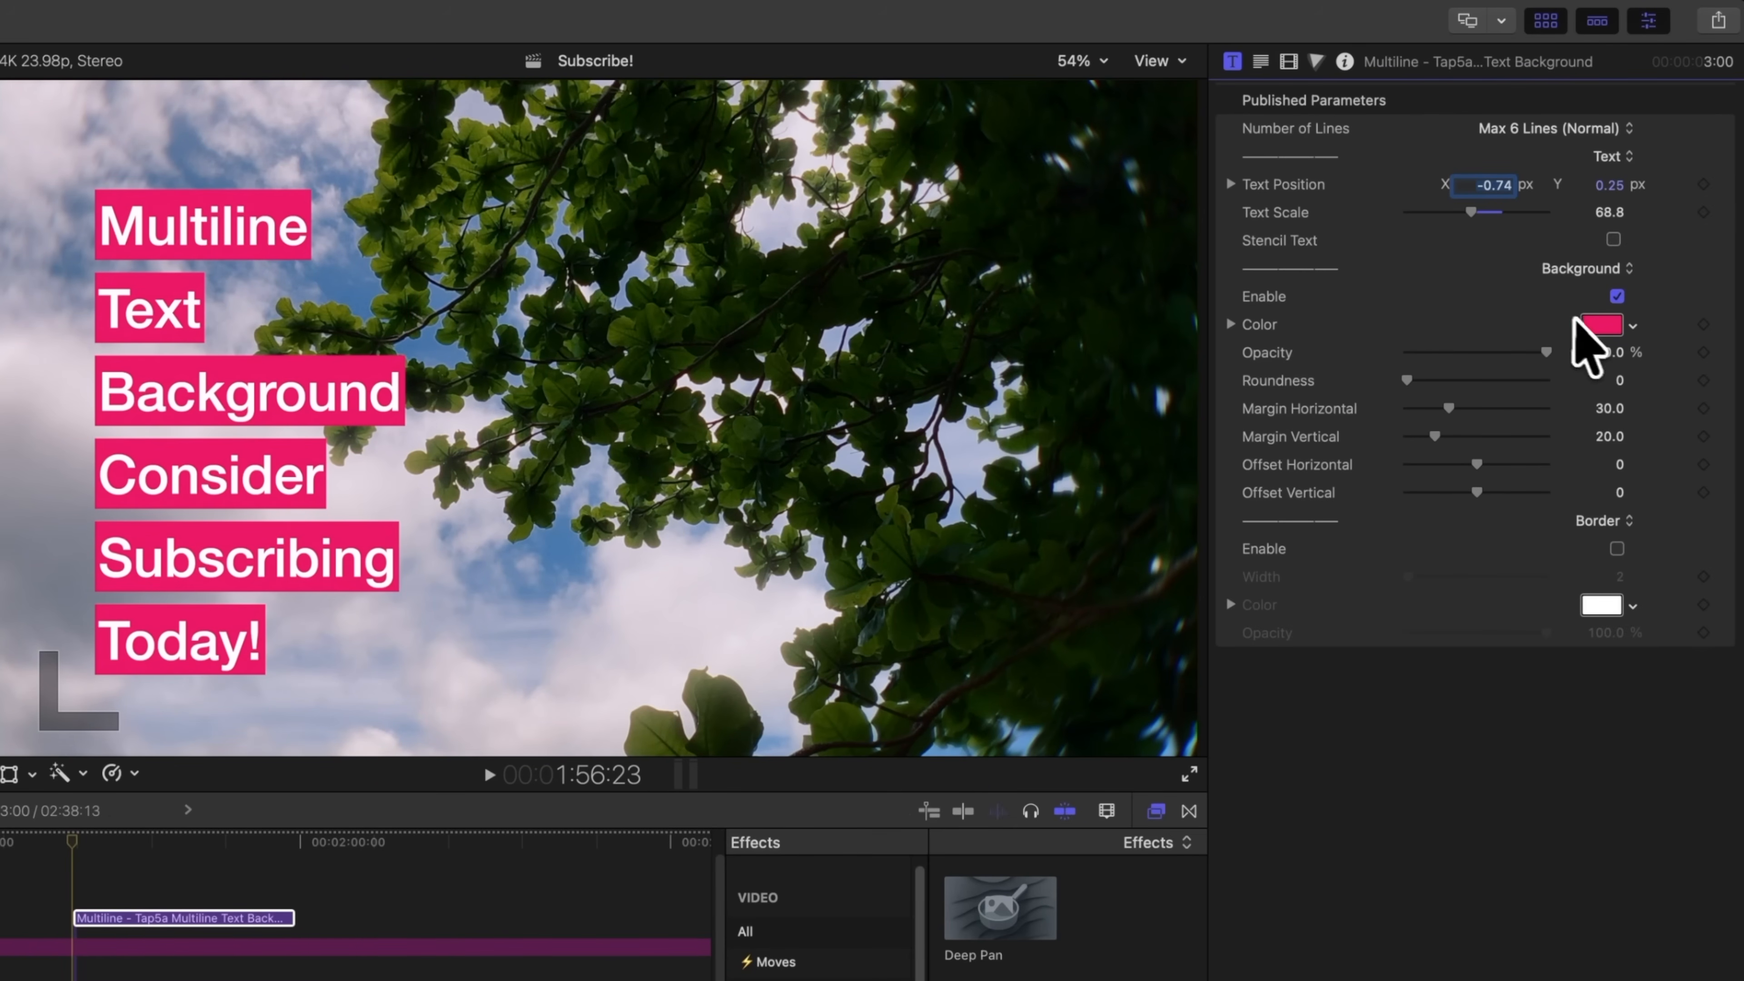
Make the title's background blue with Roundness 44 and Margin Horizontal 88, and enable a slightly thicker border.
click(1600, 324)
click(888, 849)
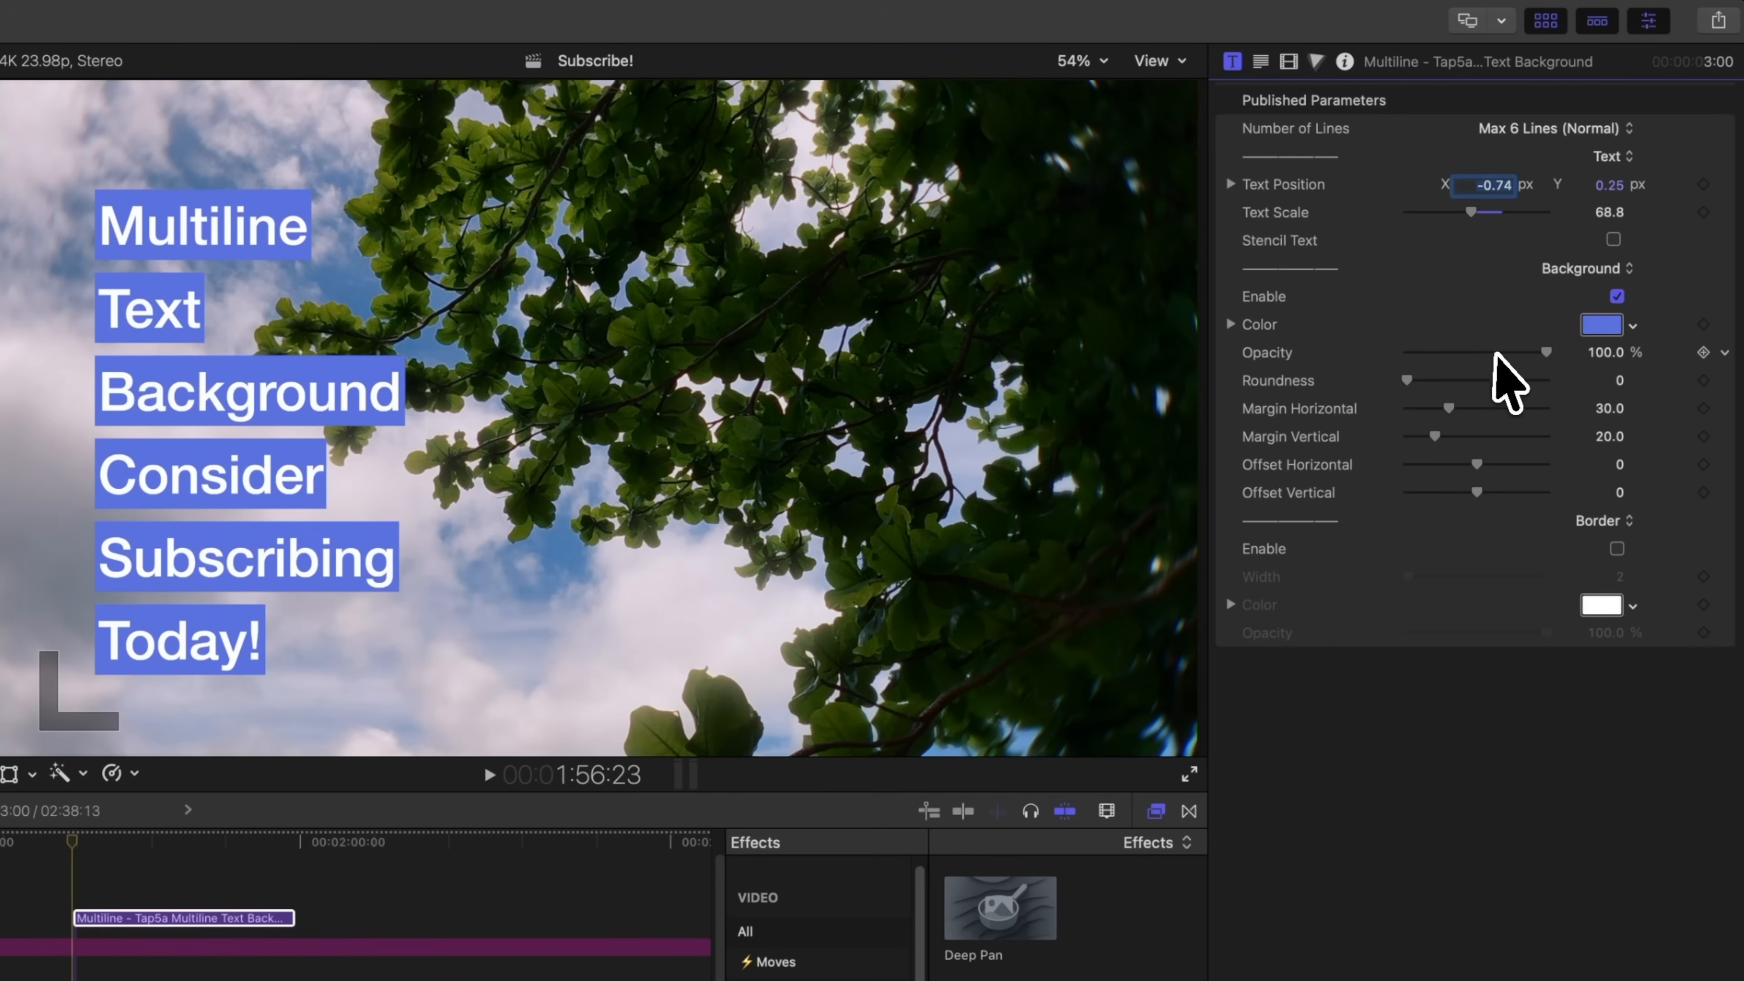
drag(1490, 380, 1529, 380)
drag(1449, 408, 1528, 411)
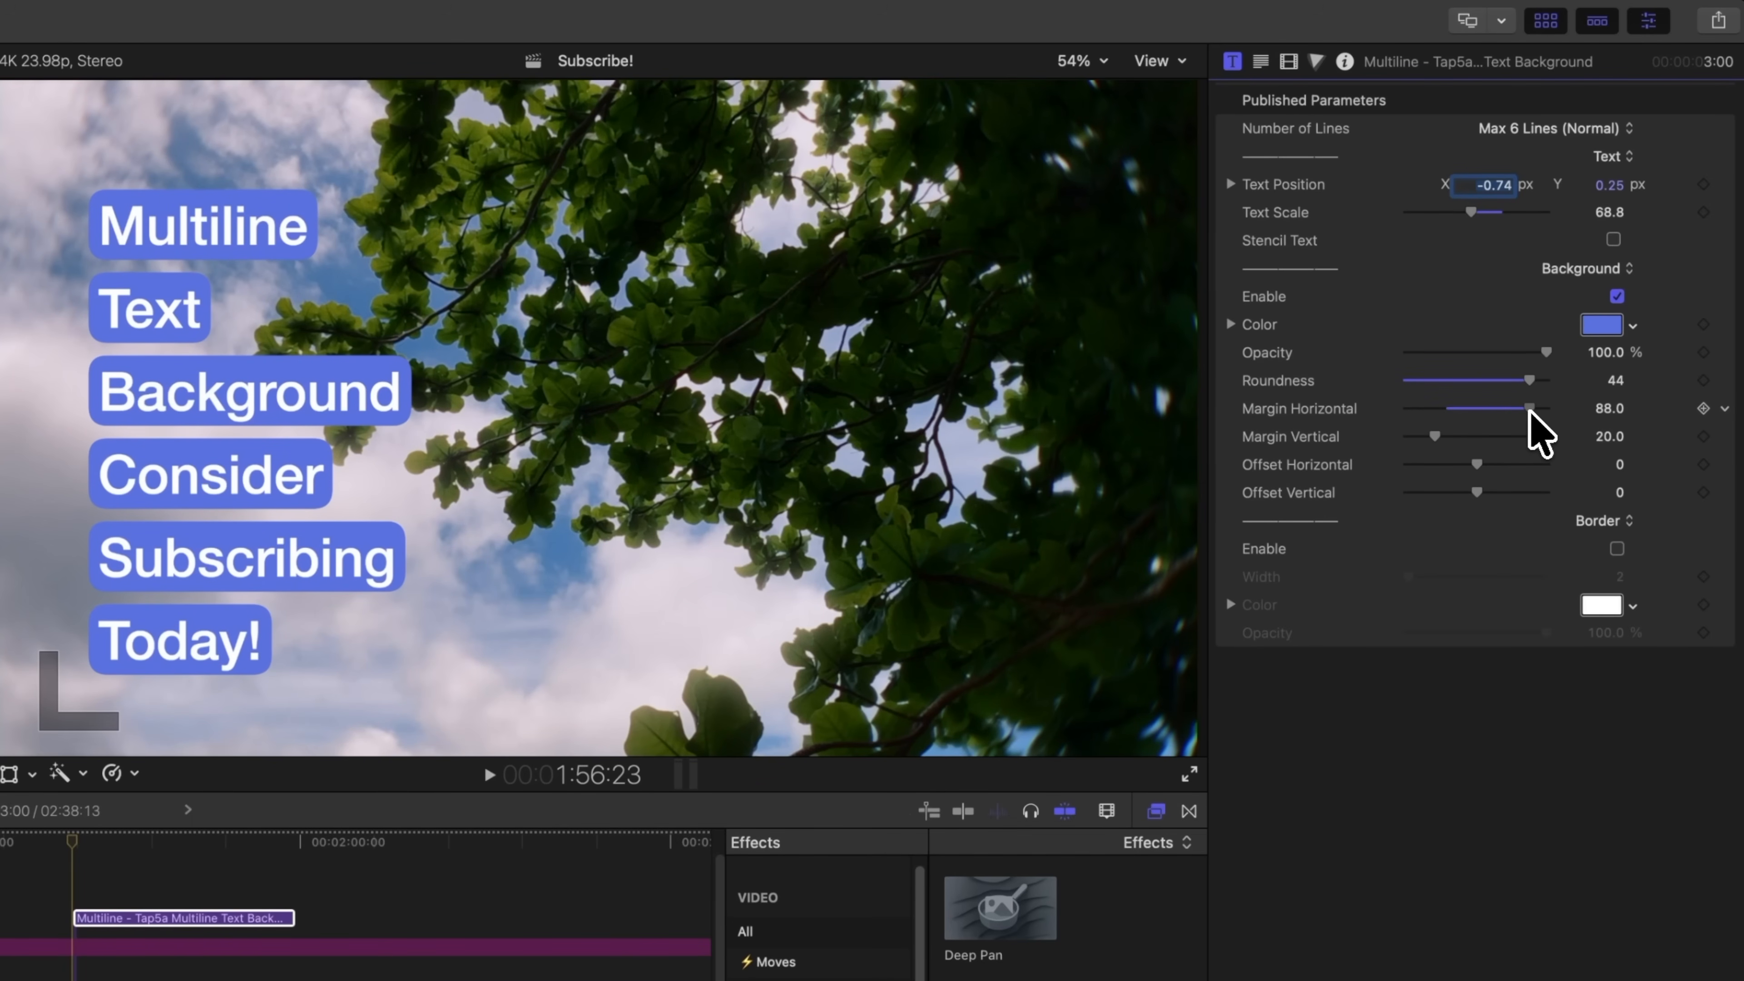
click(1617, 548)
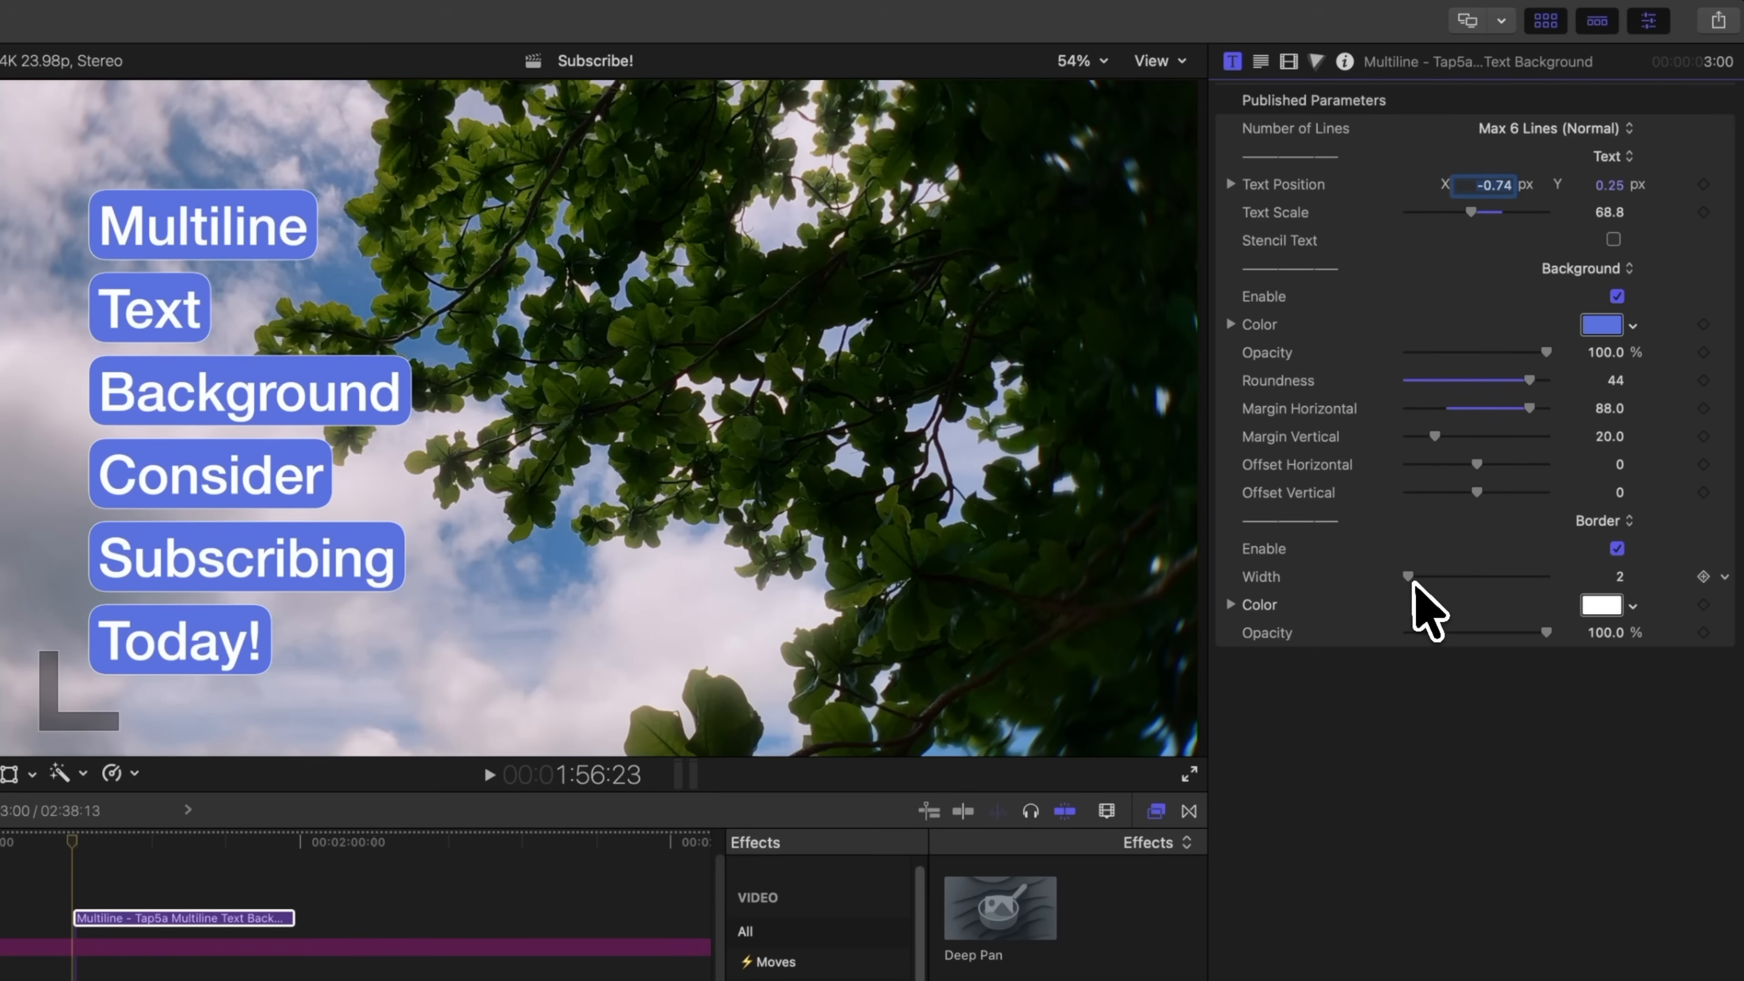
drag(1409, 576, 1417, 577)
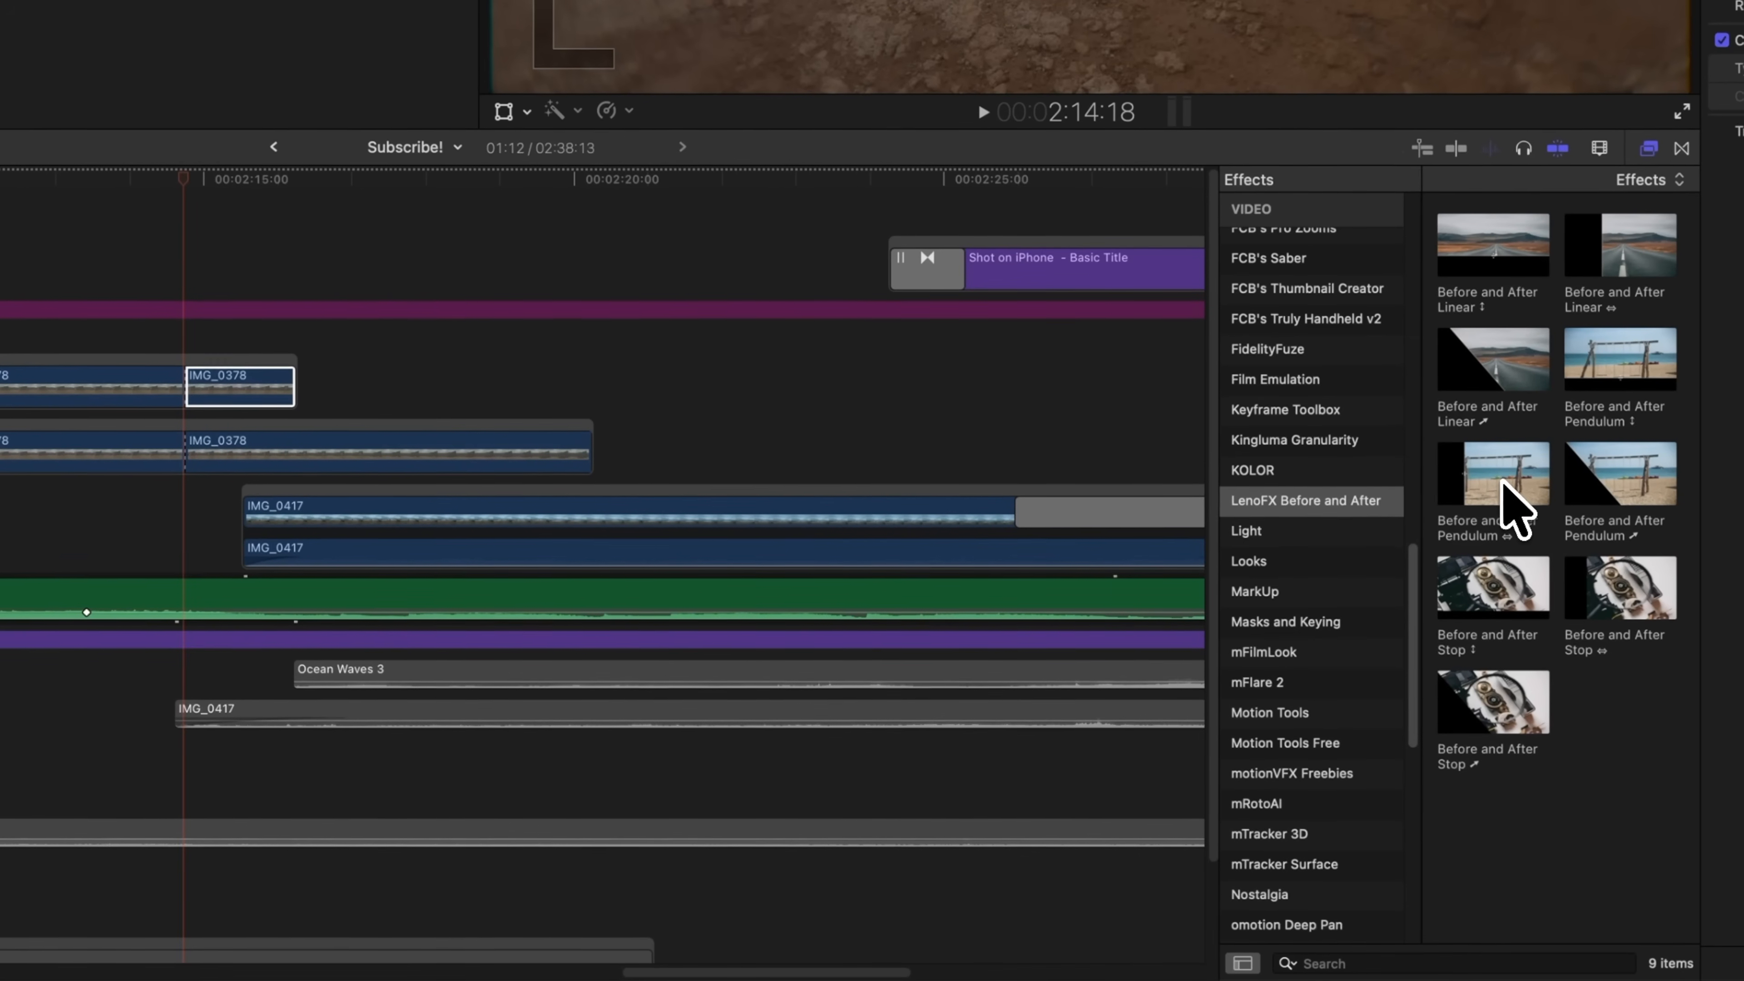
Apply the horizontal Before and After Pendulum effect to the upper IMG_0378 clip starting at 2:14:18 and play it back.
drag(1514, 512, 240, 386)
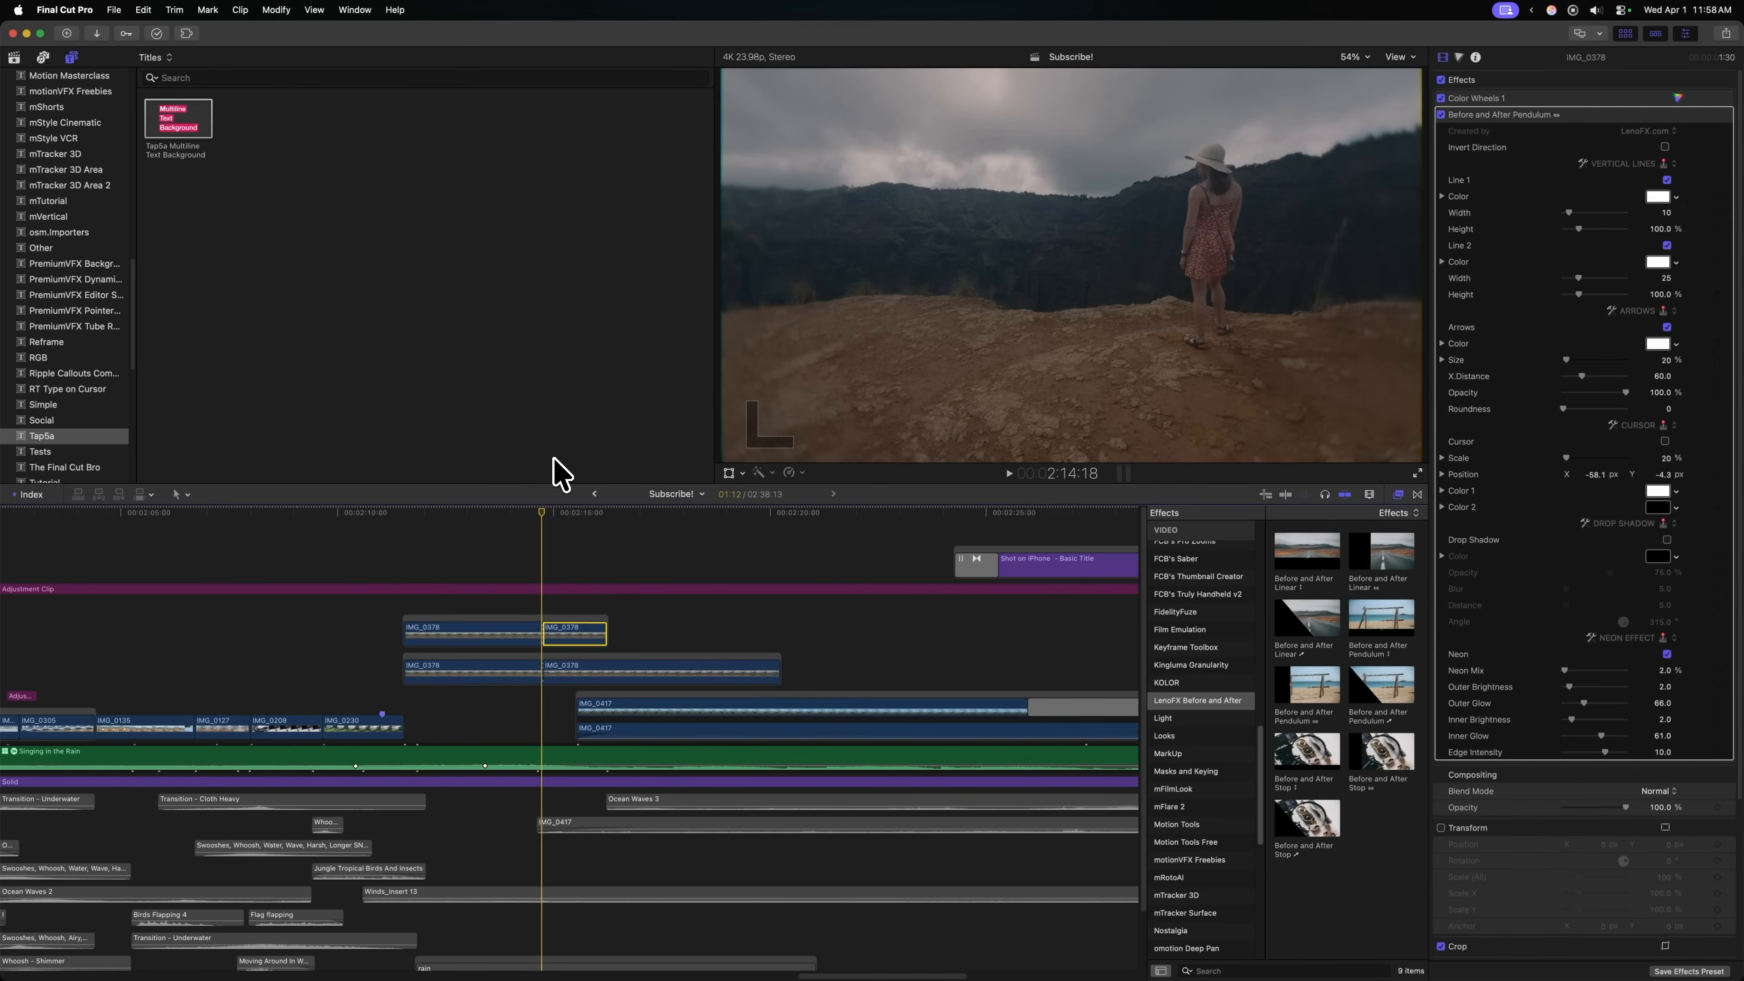
key(space)
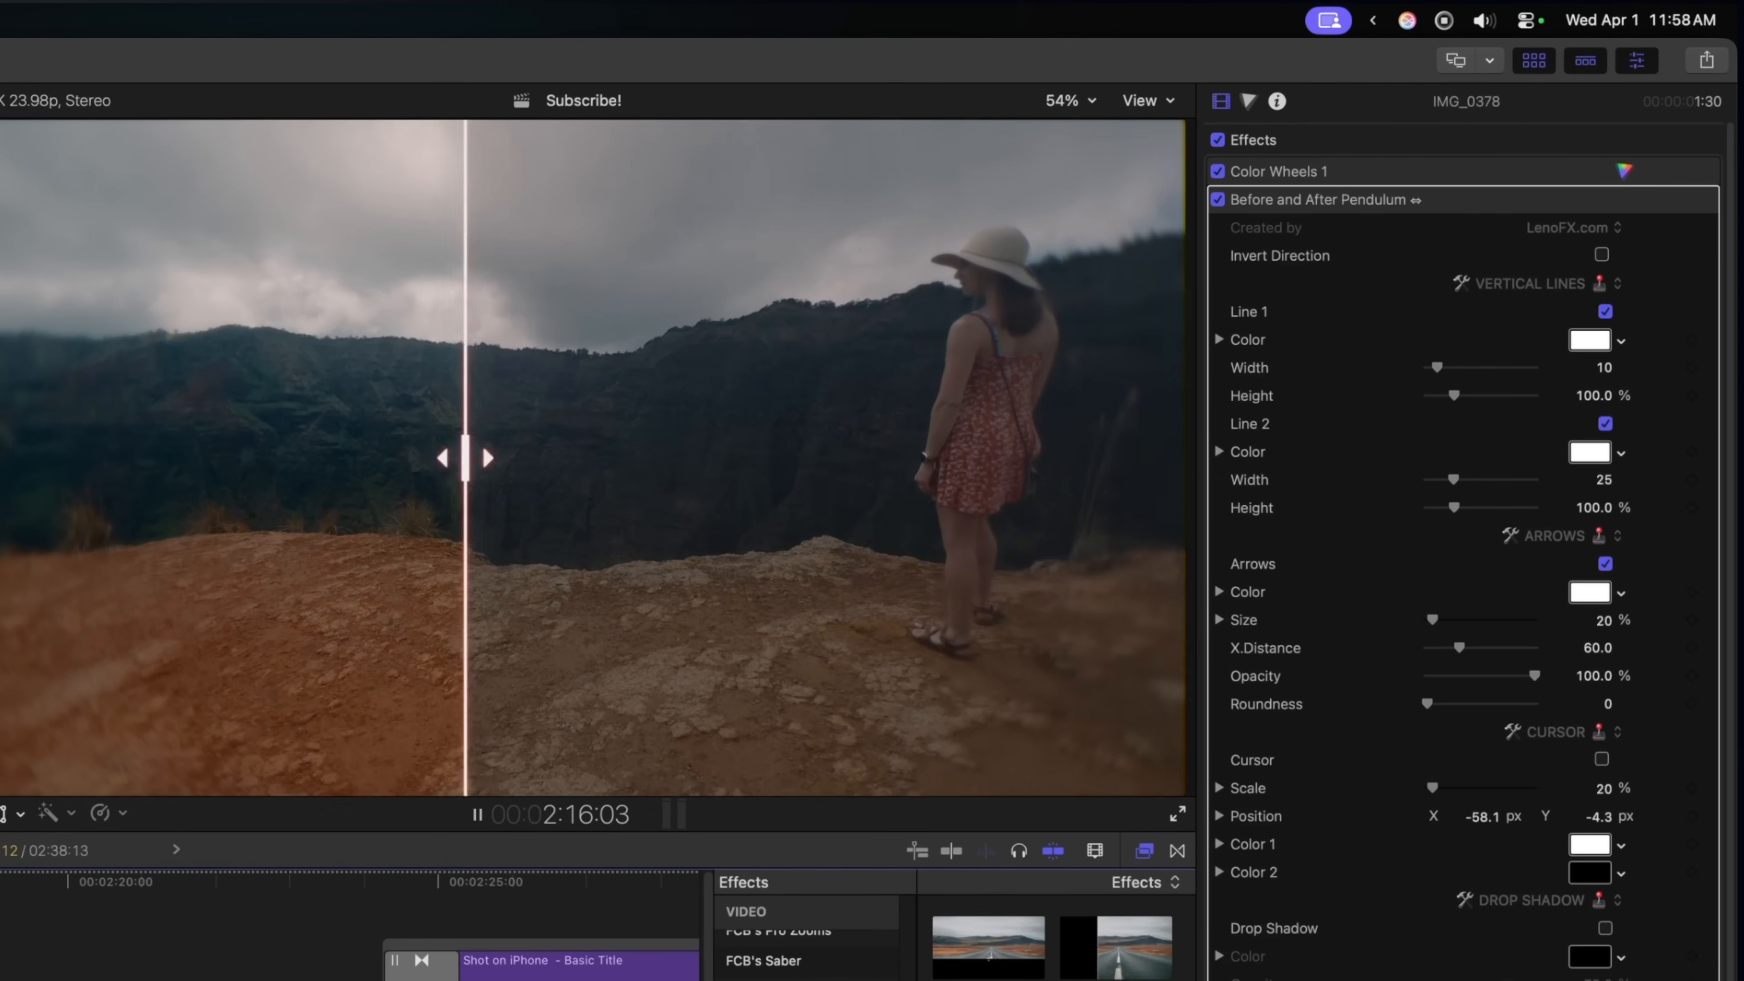
key(space)
key(space)
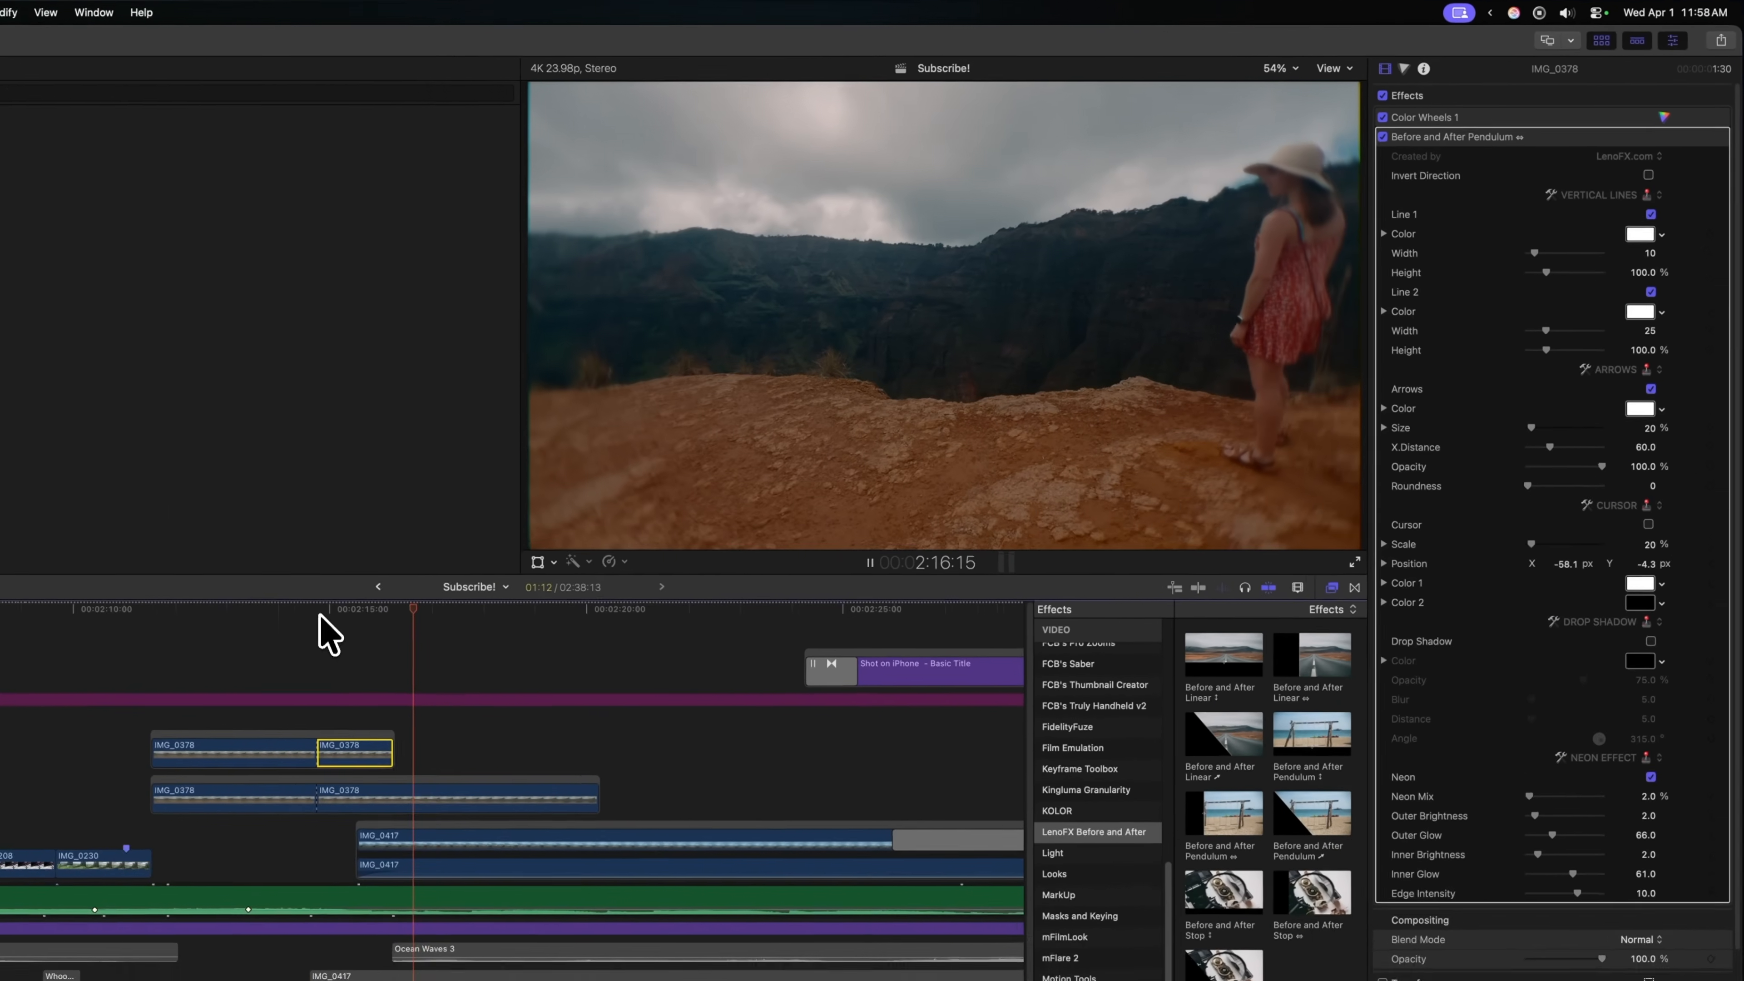
key(space)
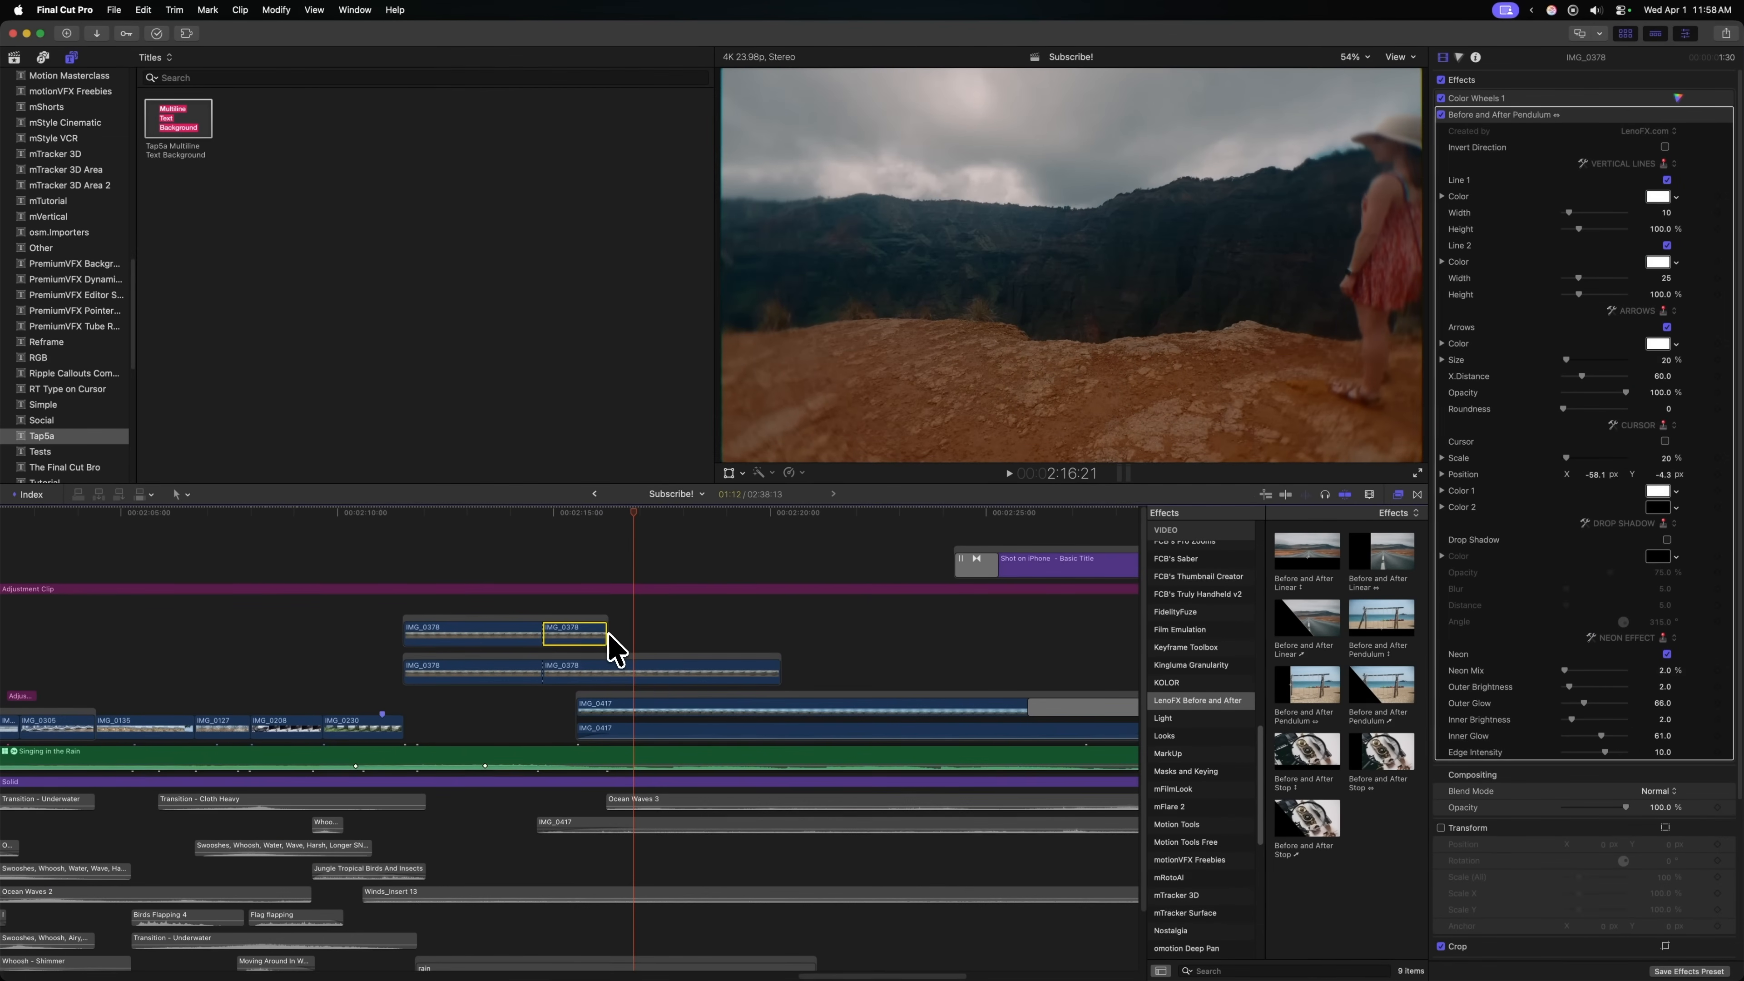
Extend the end of the upper IMG_0378 clip to a duration of 2:42 and replay the Pendulum effect.
drag(606, 635, 663, 646)
key(space)
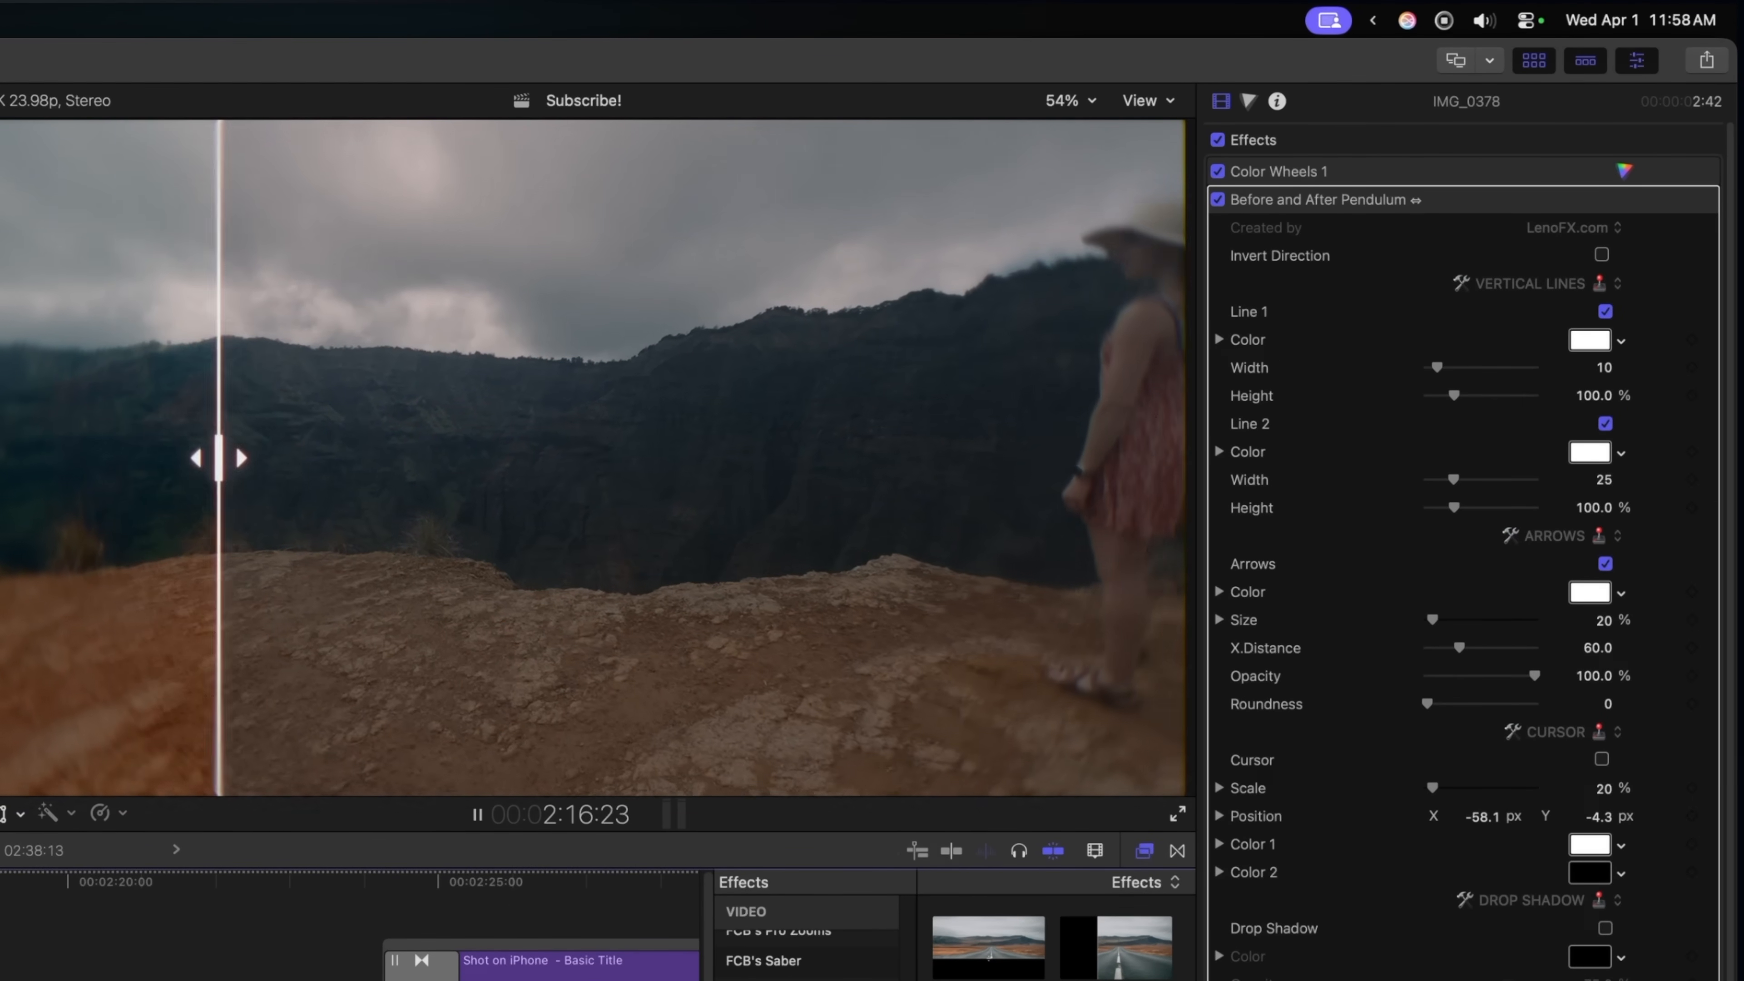
key(Up)
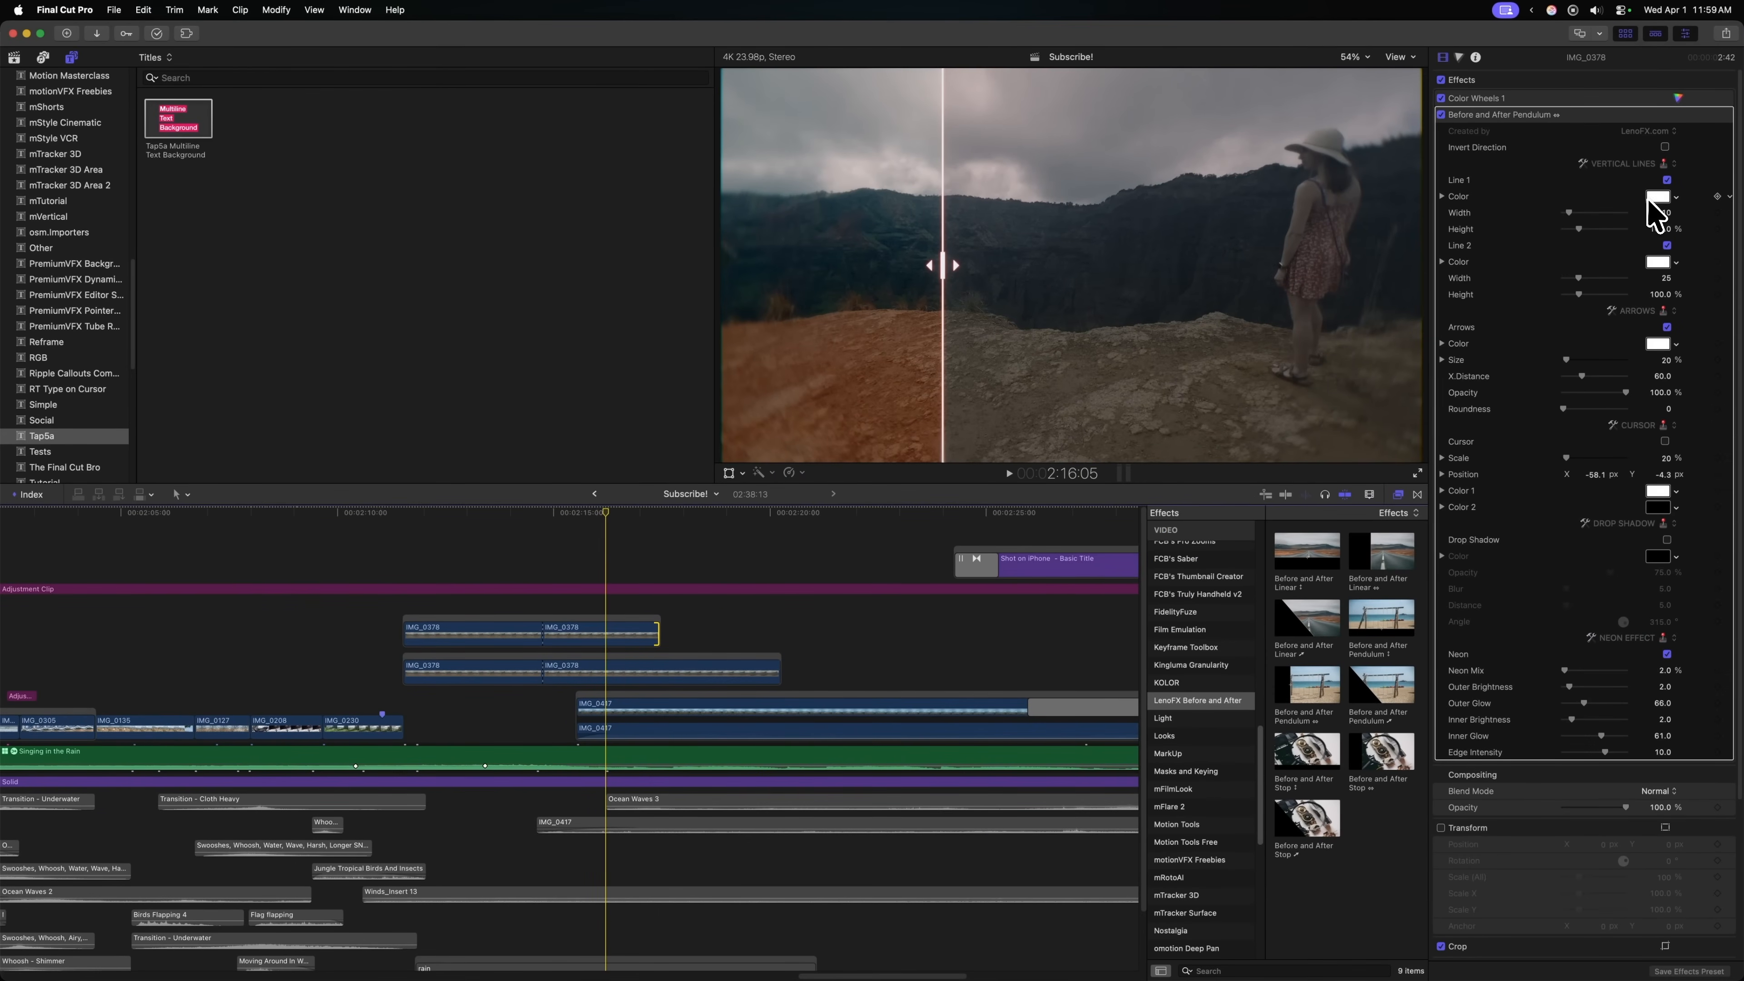
Color the Pendulum effect's Line 1 light blue, turn off its Arrows and switch its Cursor option.
click(1655, 197)
click(1212, 527)
click(1666, 327)
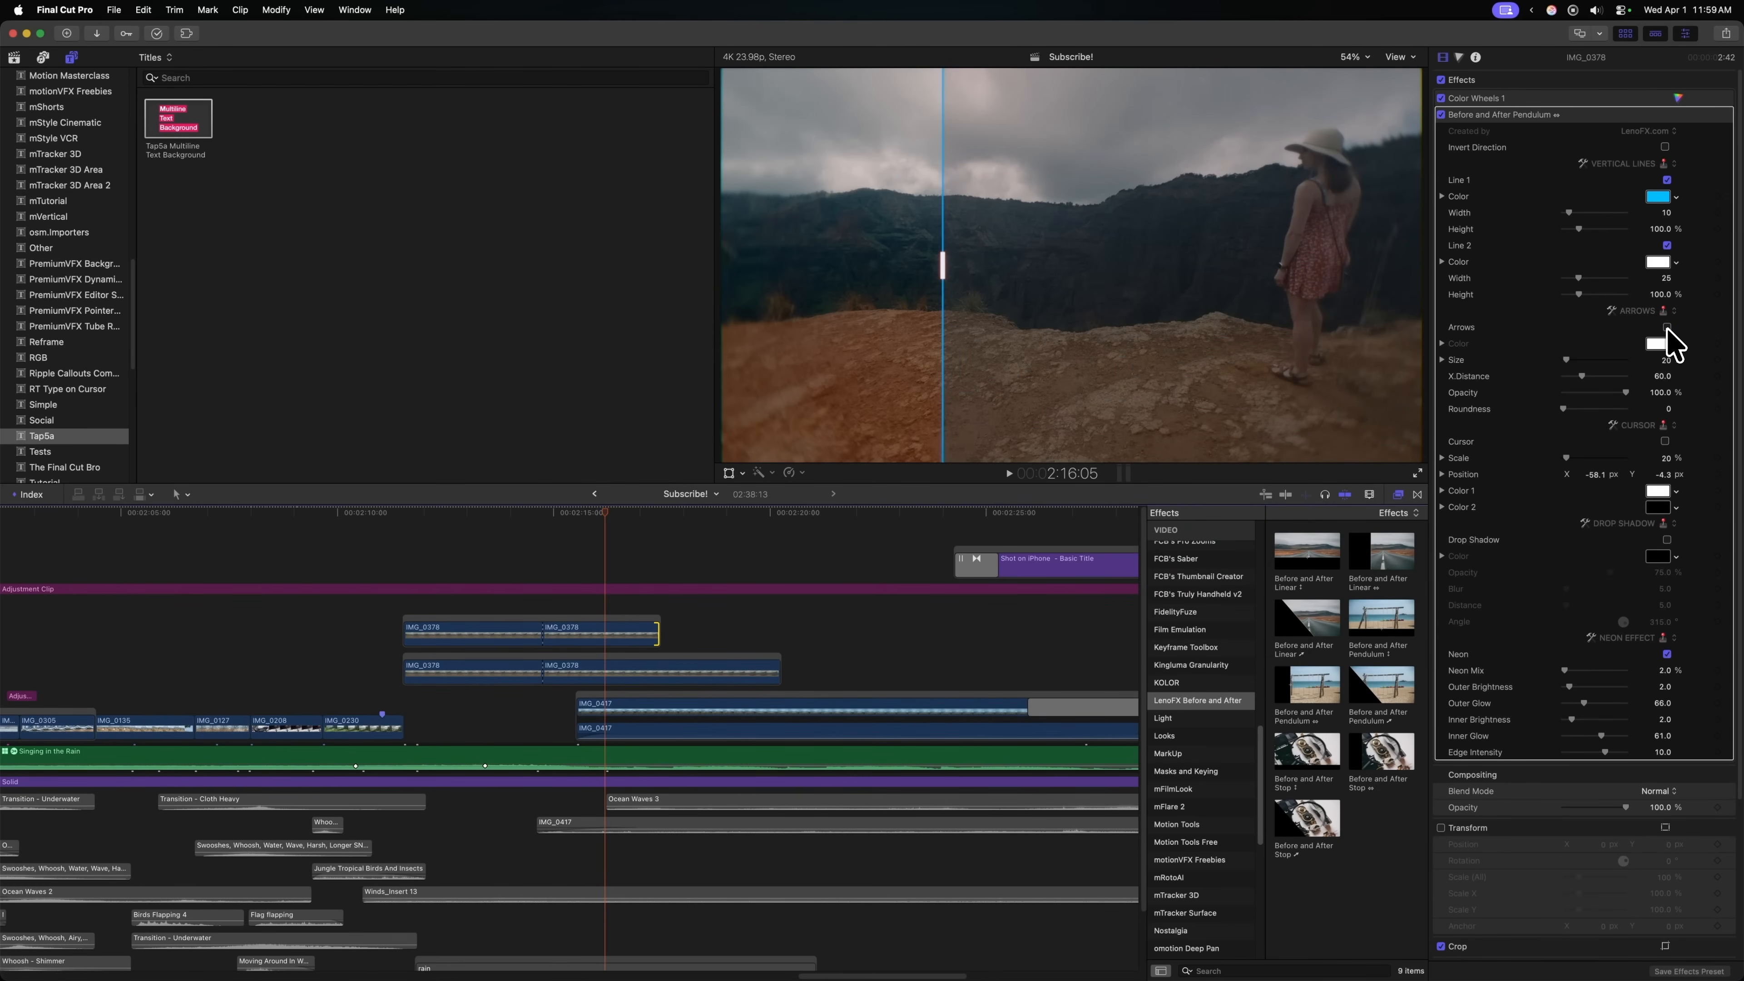
click(1665, 441)
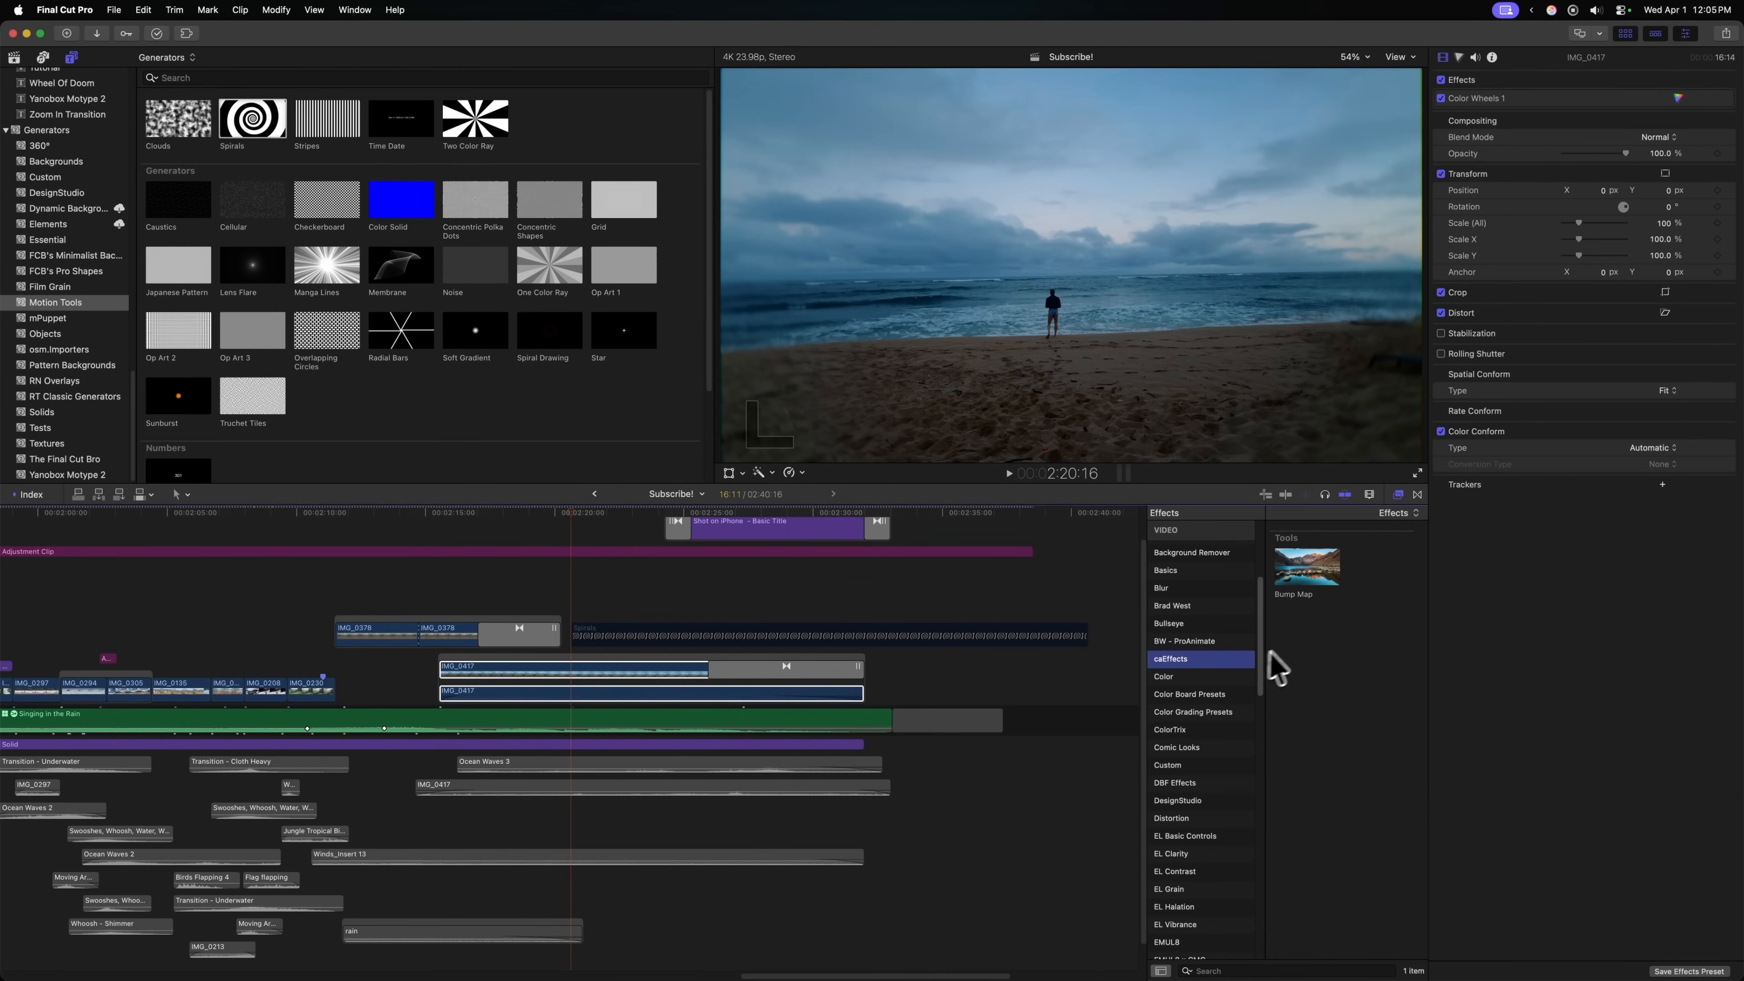
Apply Bump Map to the IMG_0417 clips, using the Spirals generator for Drop Zone 1 and an Amount of 0.57.
drag(1339, 584, 574, 677)
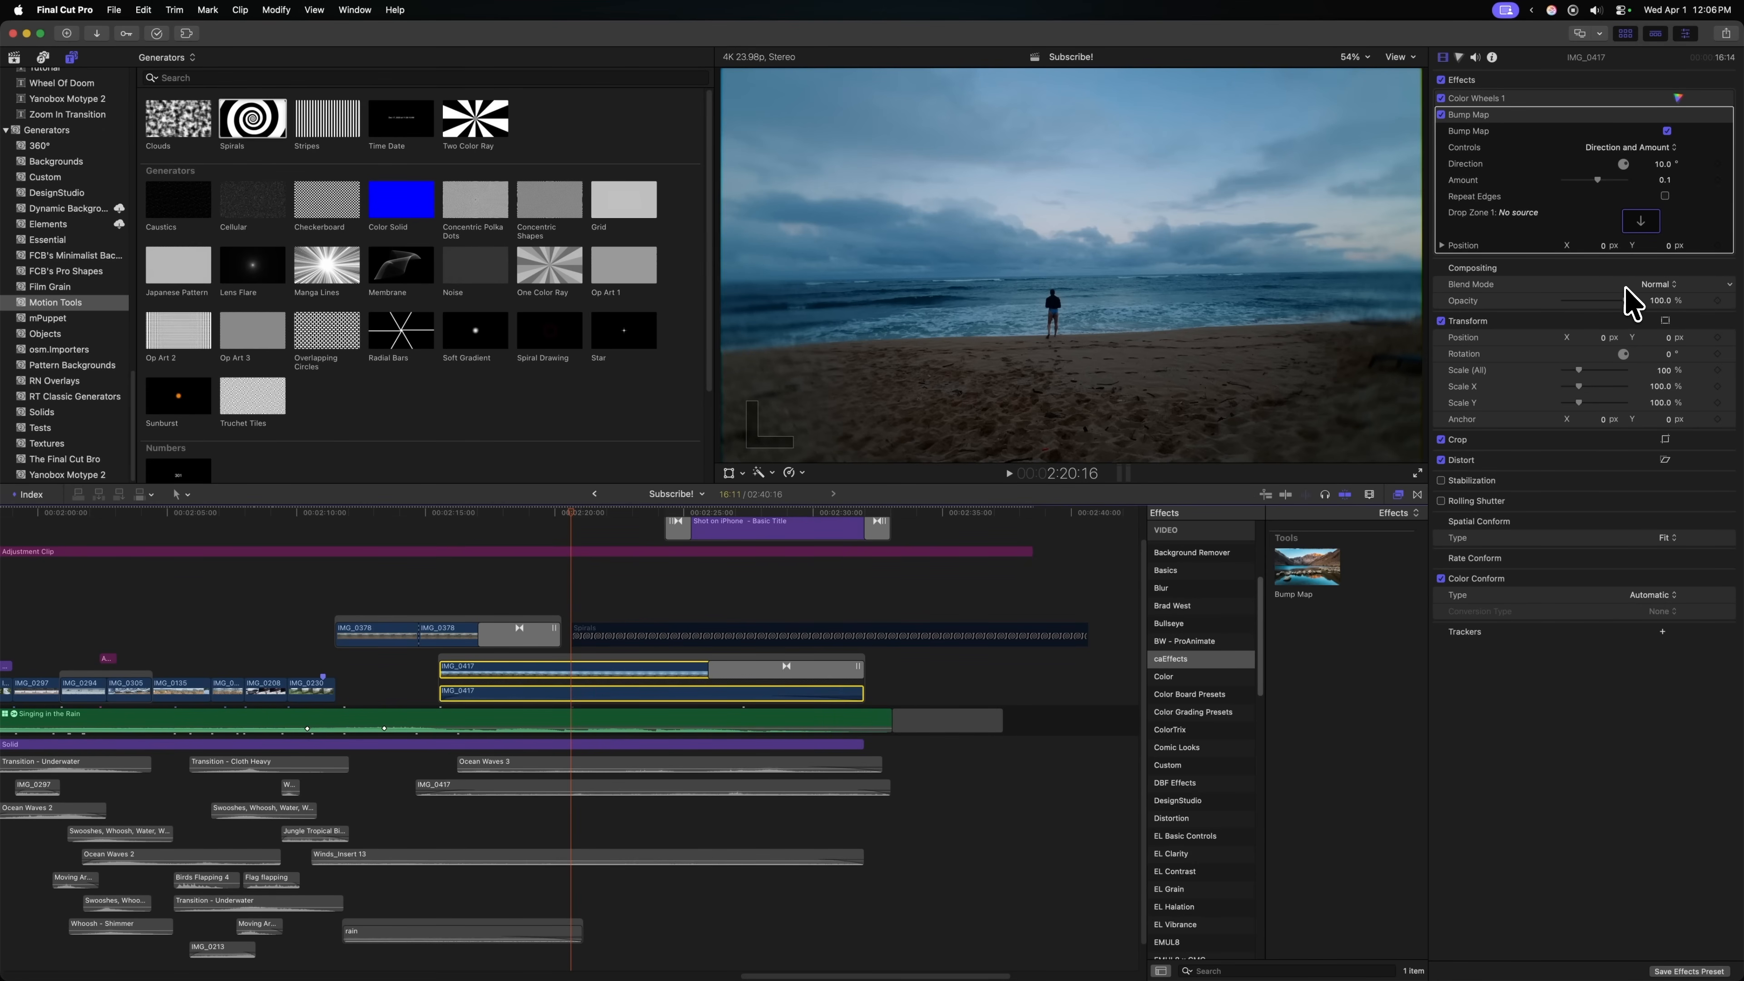
click(1508, 123)
click(1641, 223)
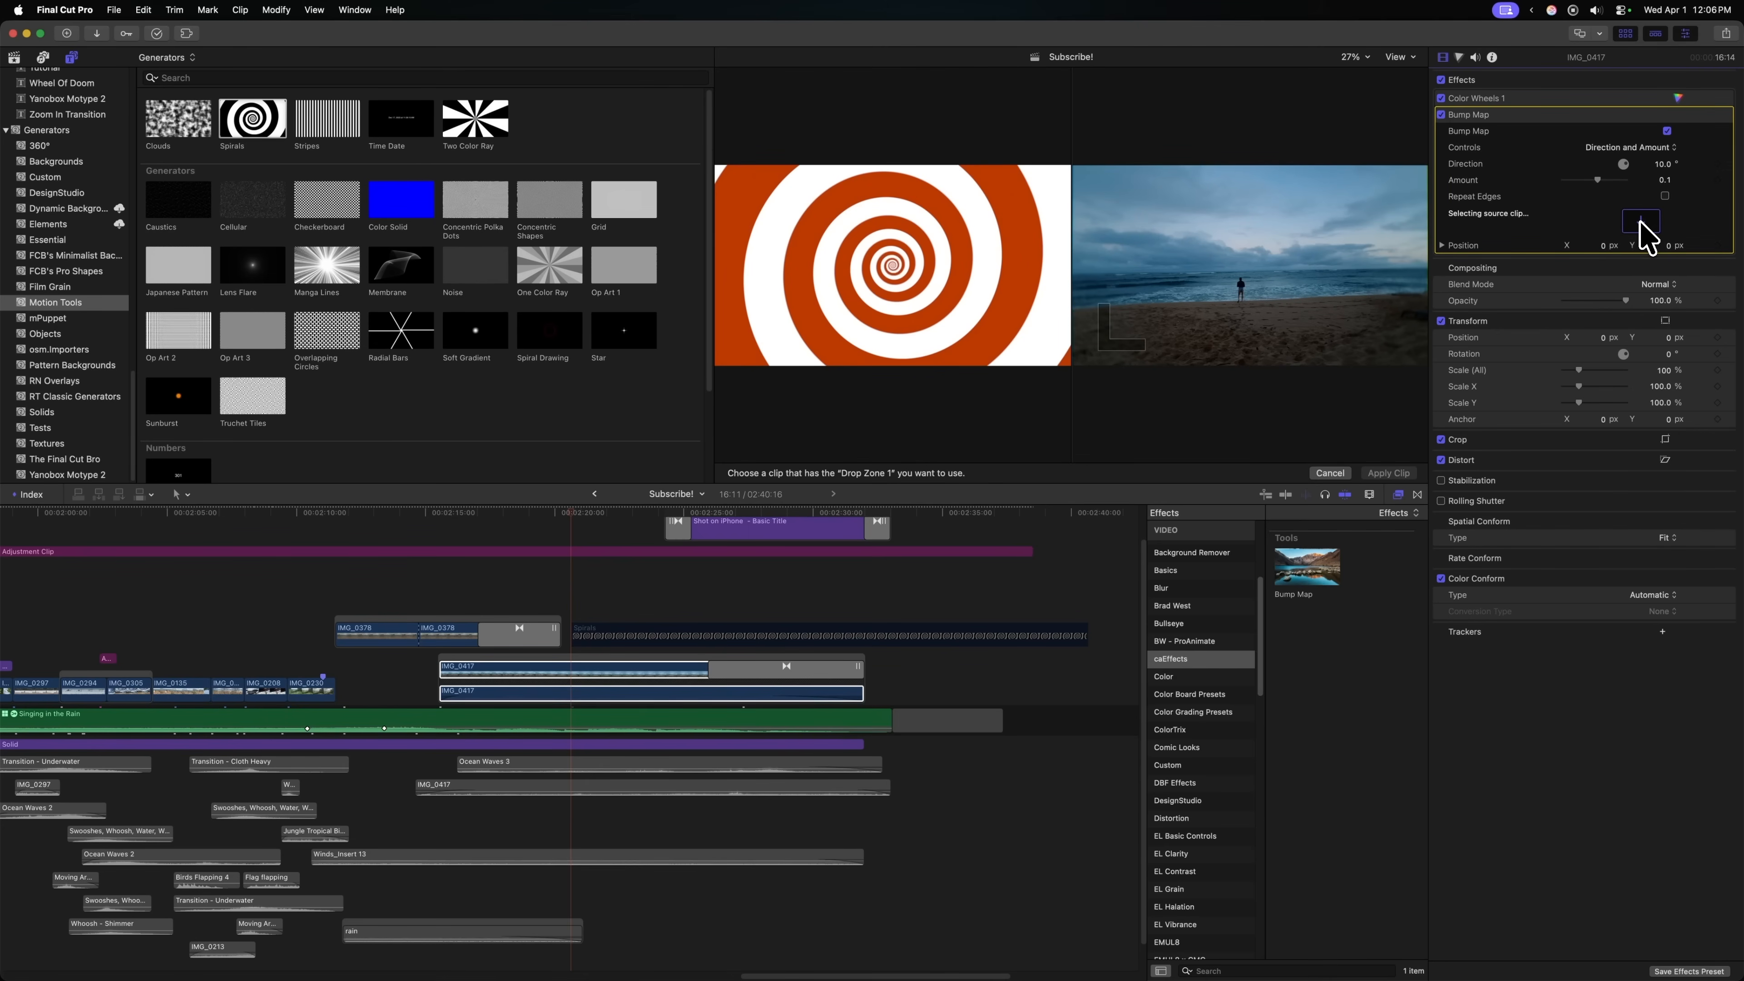
click(577, 639)
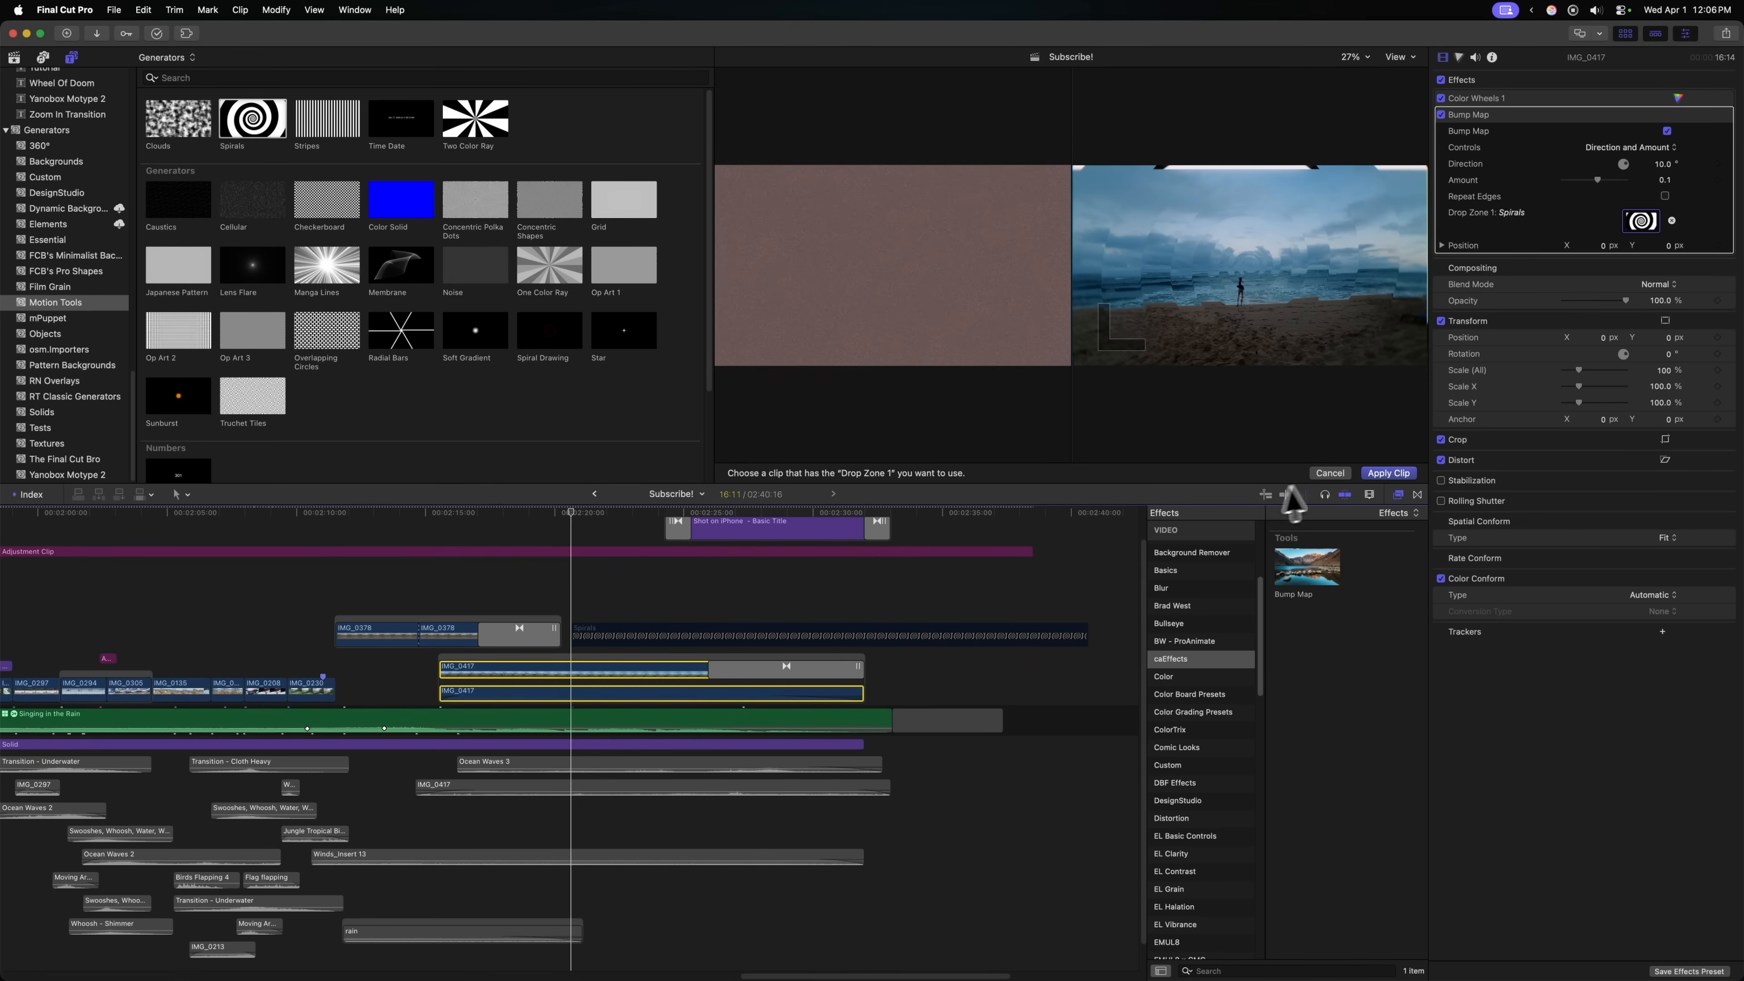
click(1388, 473)
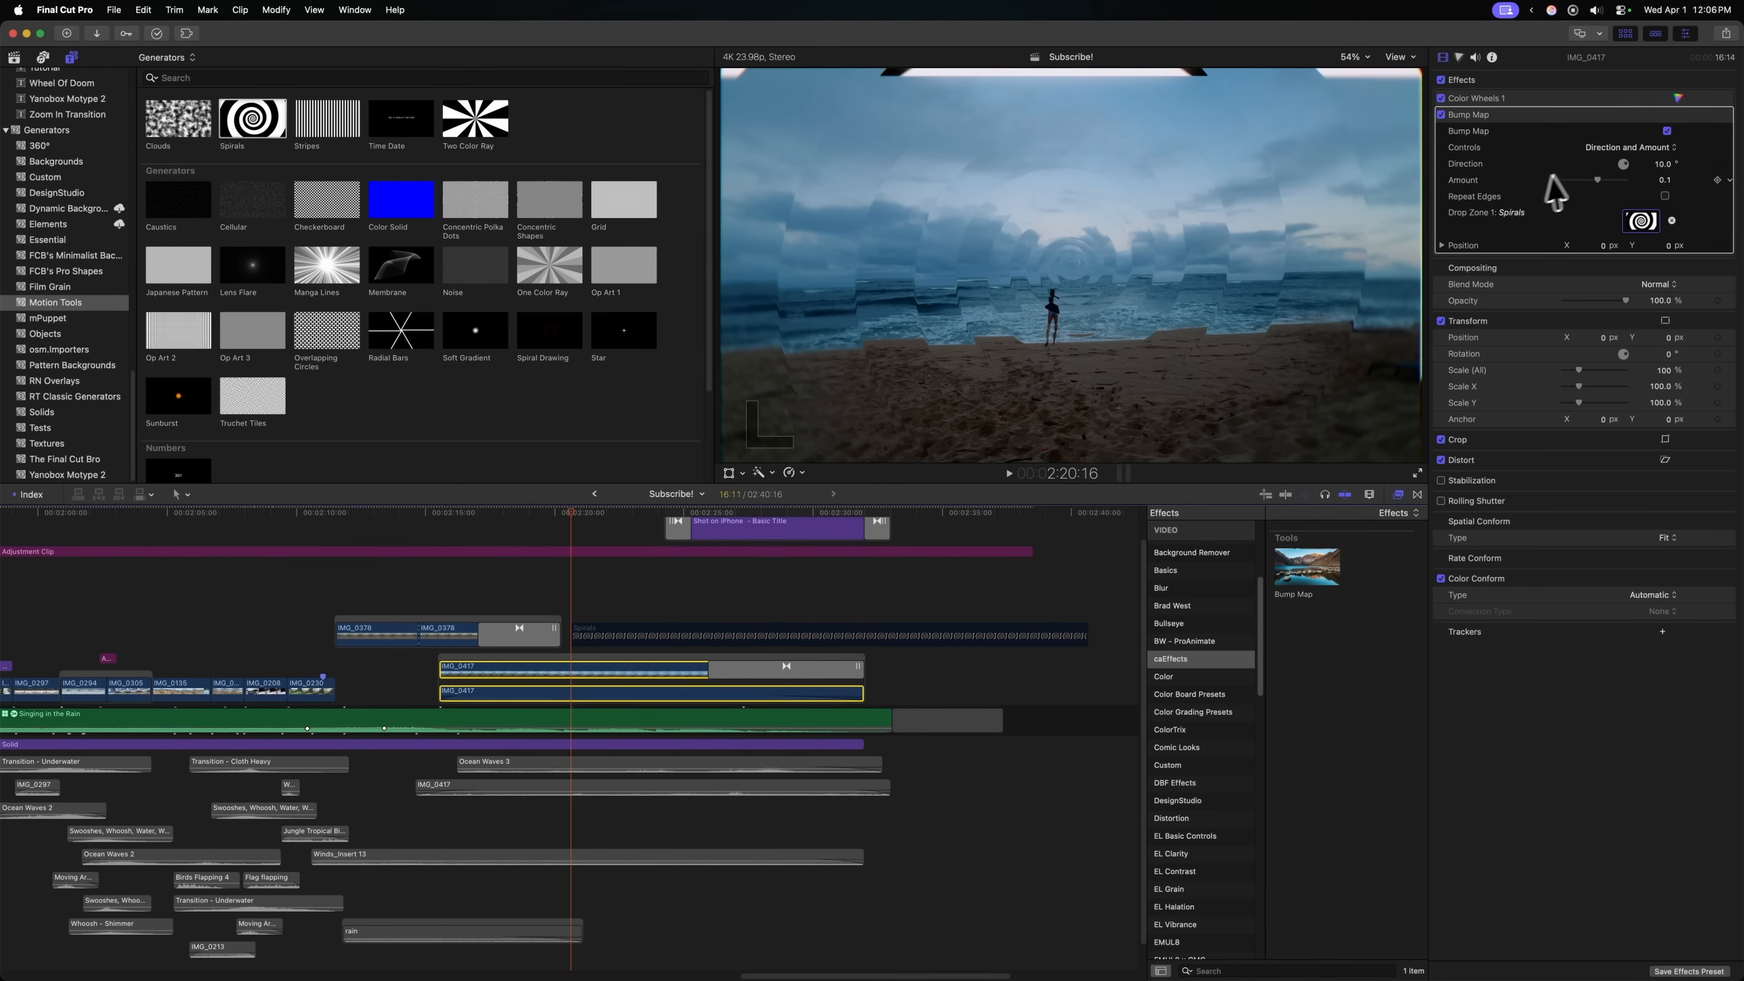
mouse_move(1600, 180)
mouse_down()
mouse_move(1626, 180)
mouse_move(1611, 182)
mouse_up()
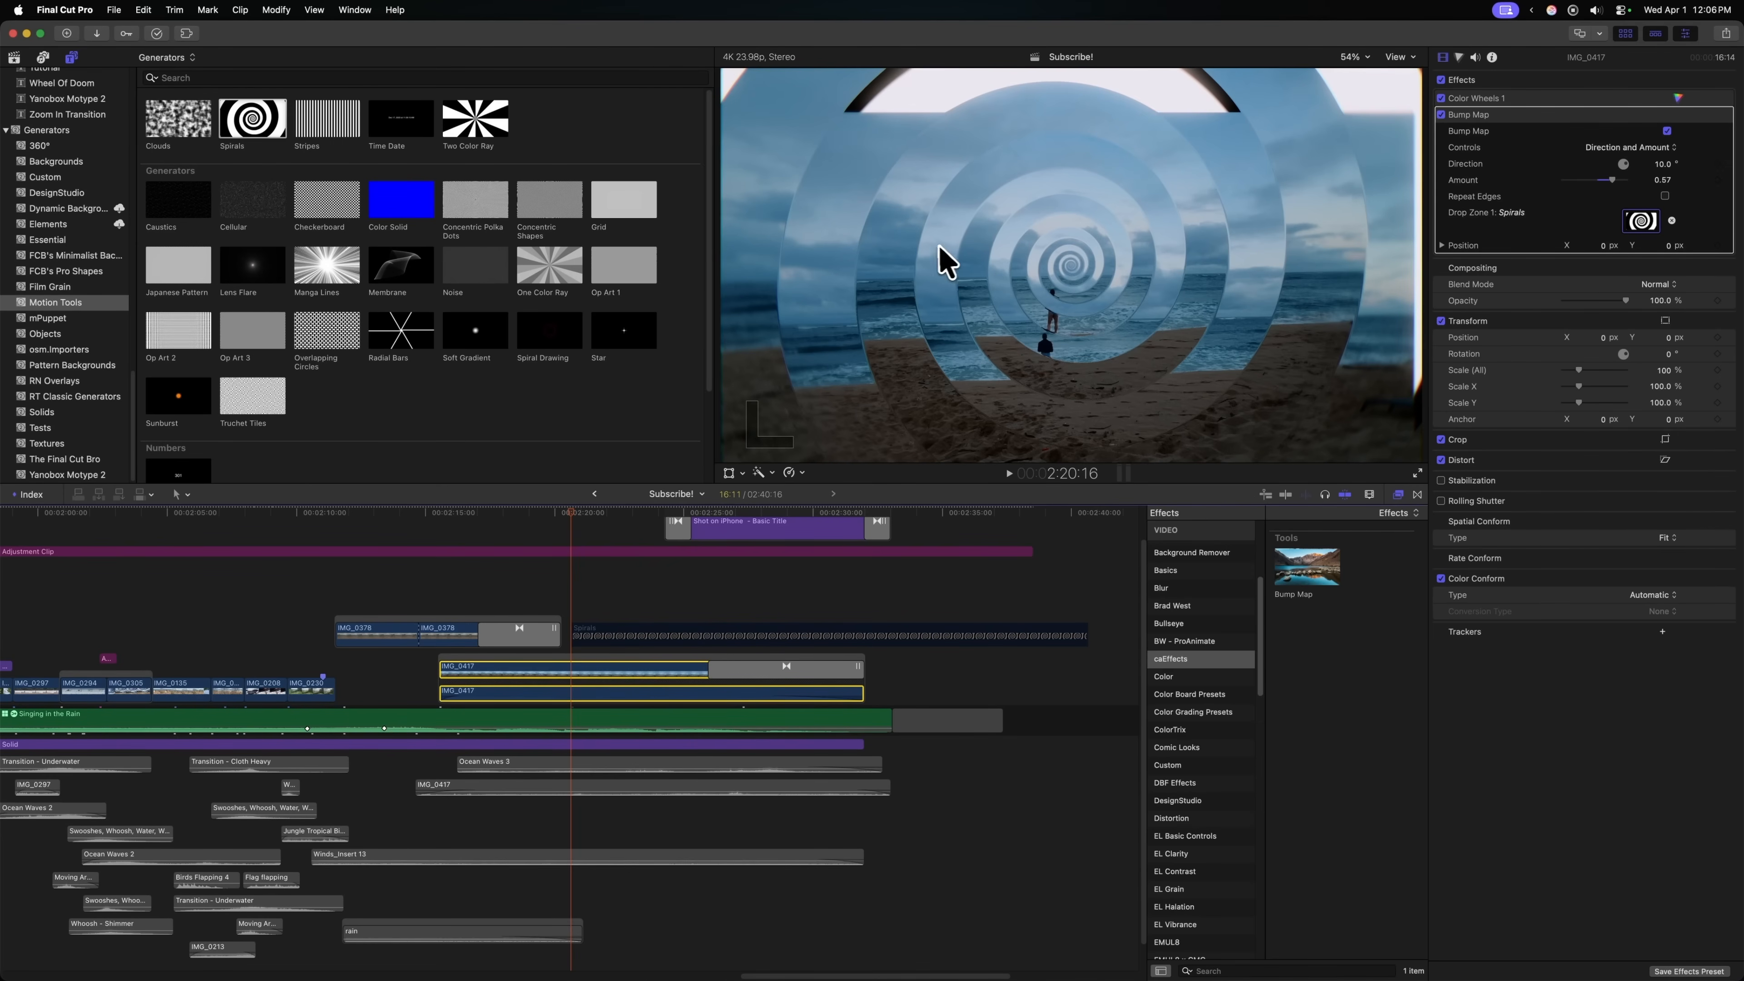
Replace the Spirals generator in the timeline with the Clouds generator, placed above the start of the IMG_0417 clips.
click(575, 637)
key(Delete)
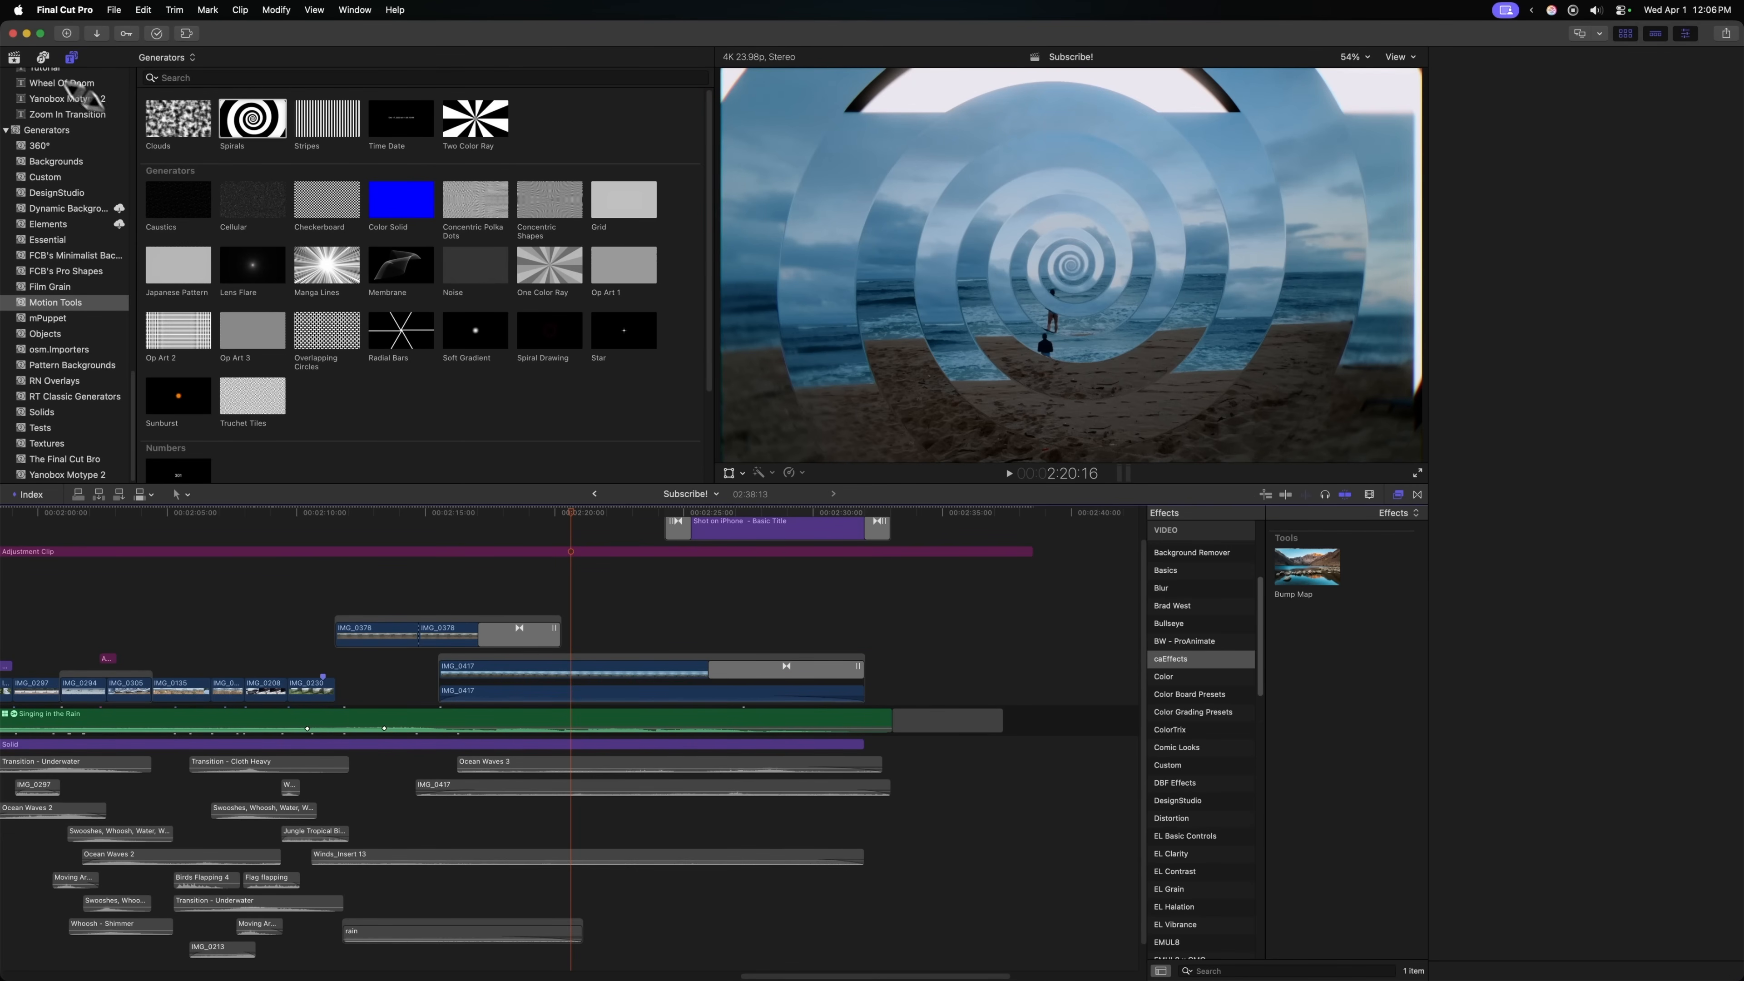
drag(153, 118, 447, 642)
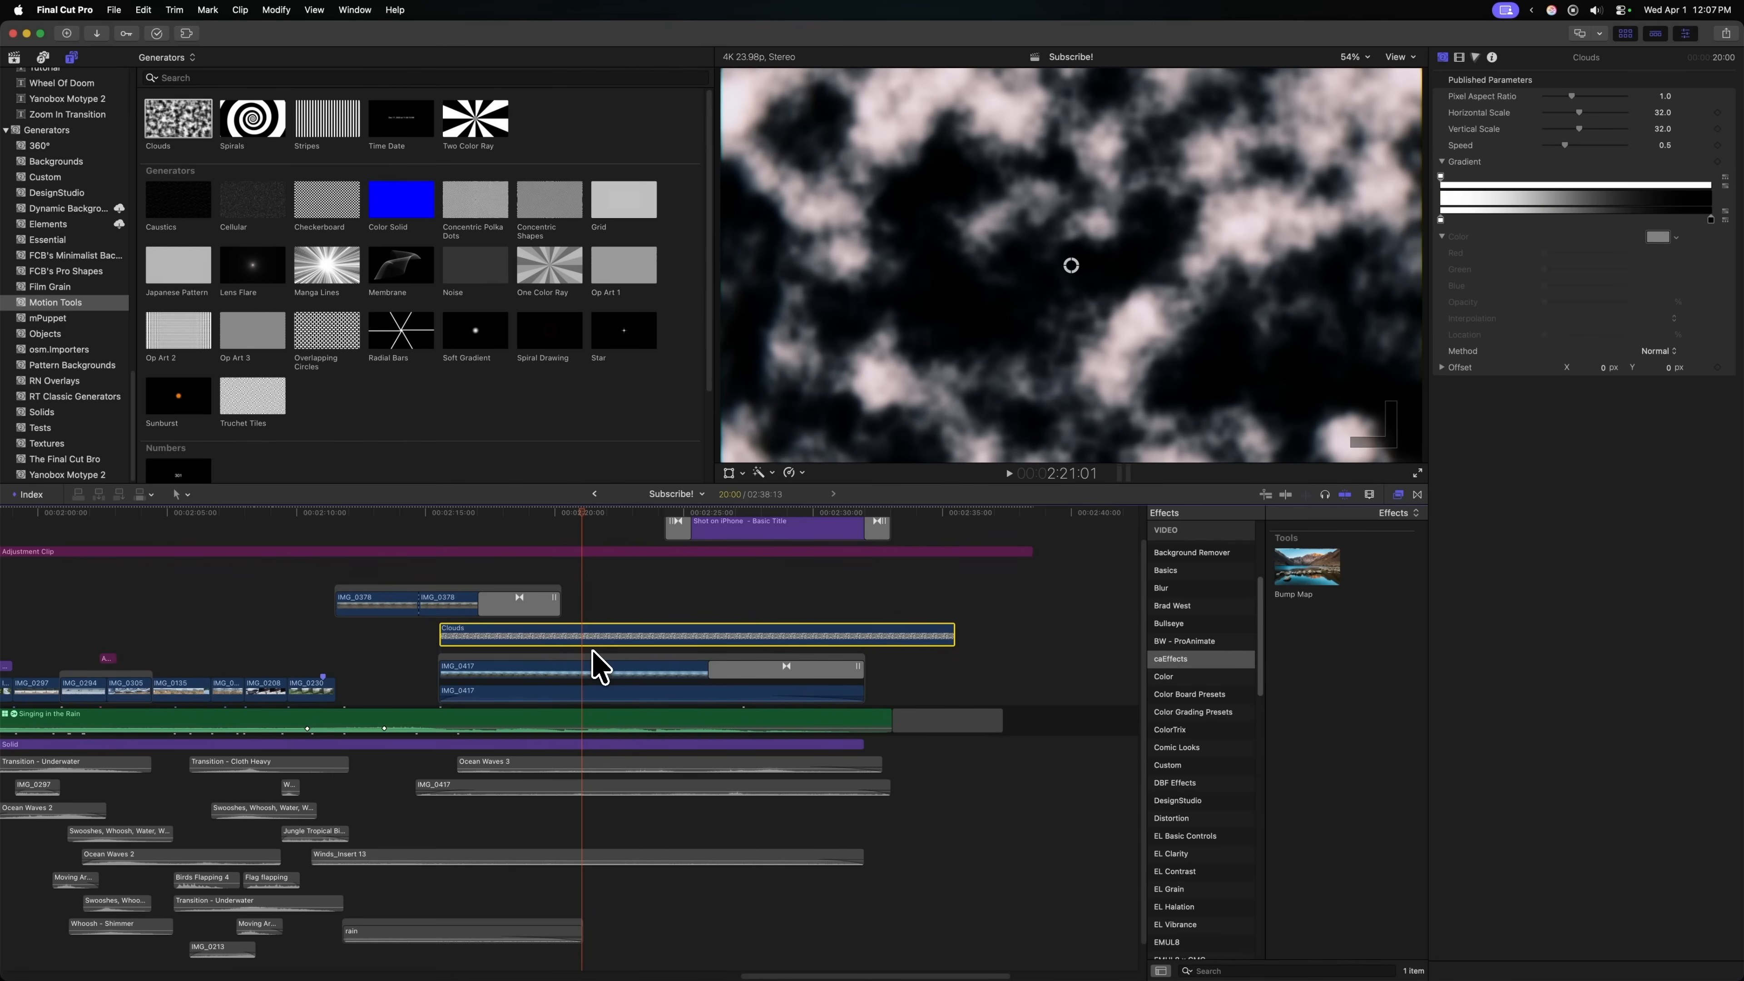
Turn the Clouds generator into a compound clip with the default name and disable it.
key(alt+g)
key(Return)
key(v)
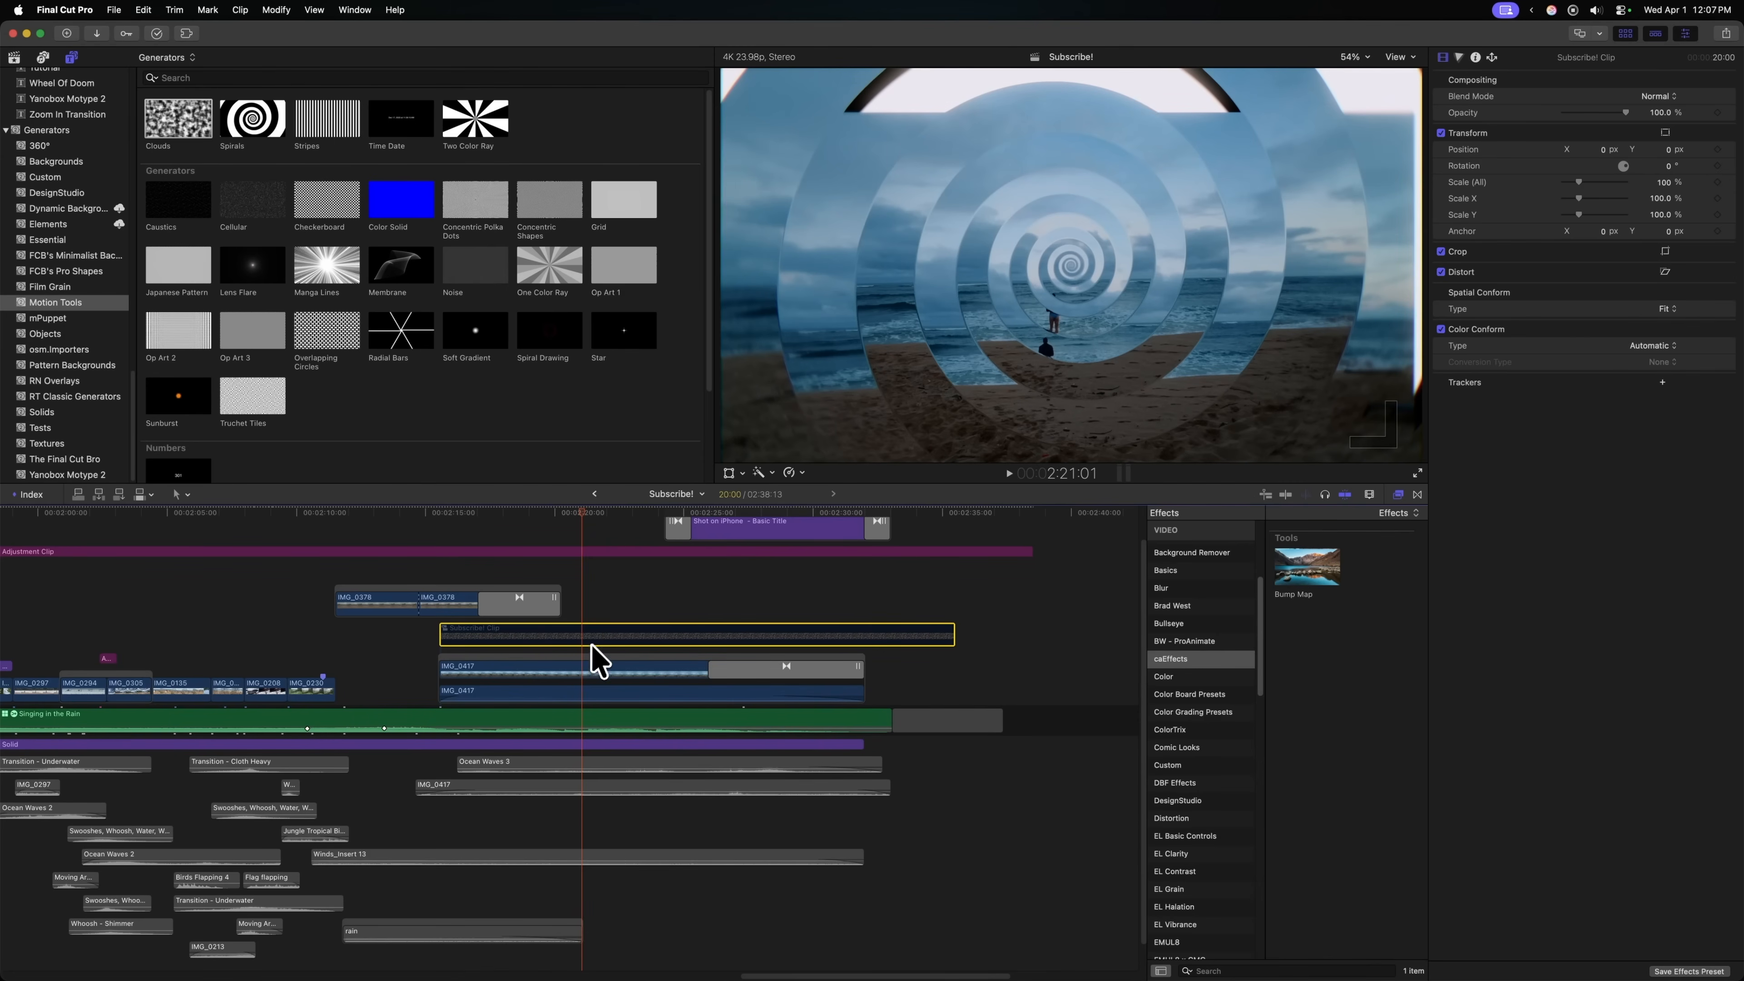
Choose the disabled Clouds compound clip as Bump Map's Drop Zone 1 source on IMG_0417 and play the result.
click(577, 676)
click(1642, 222)
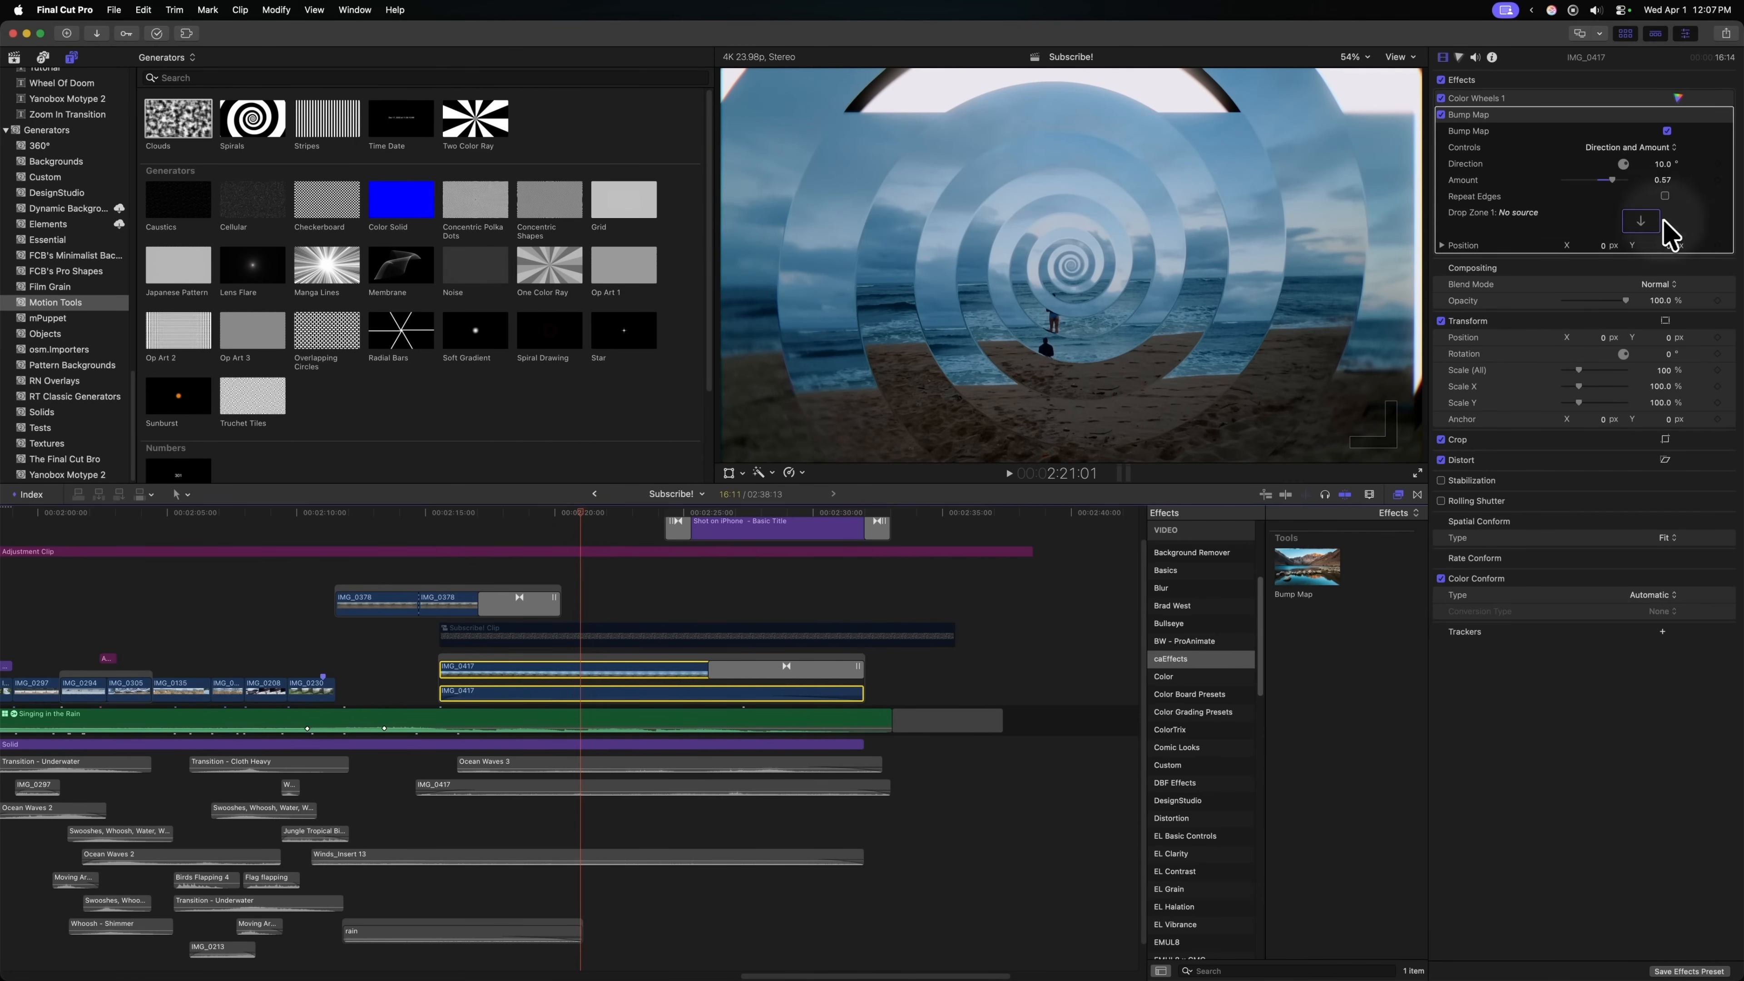
click(551, 638)
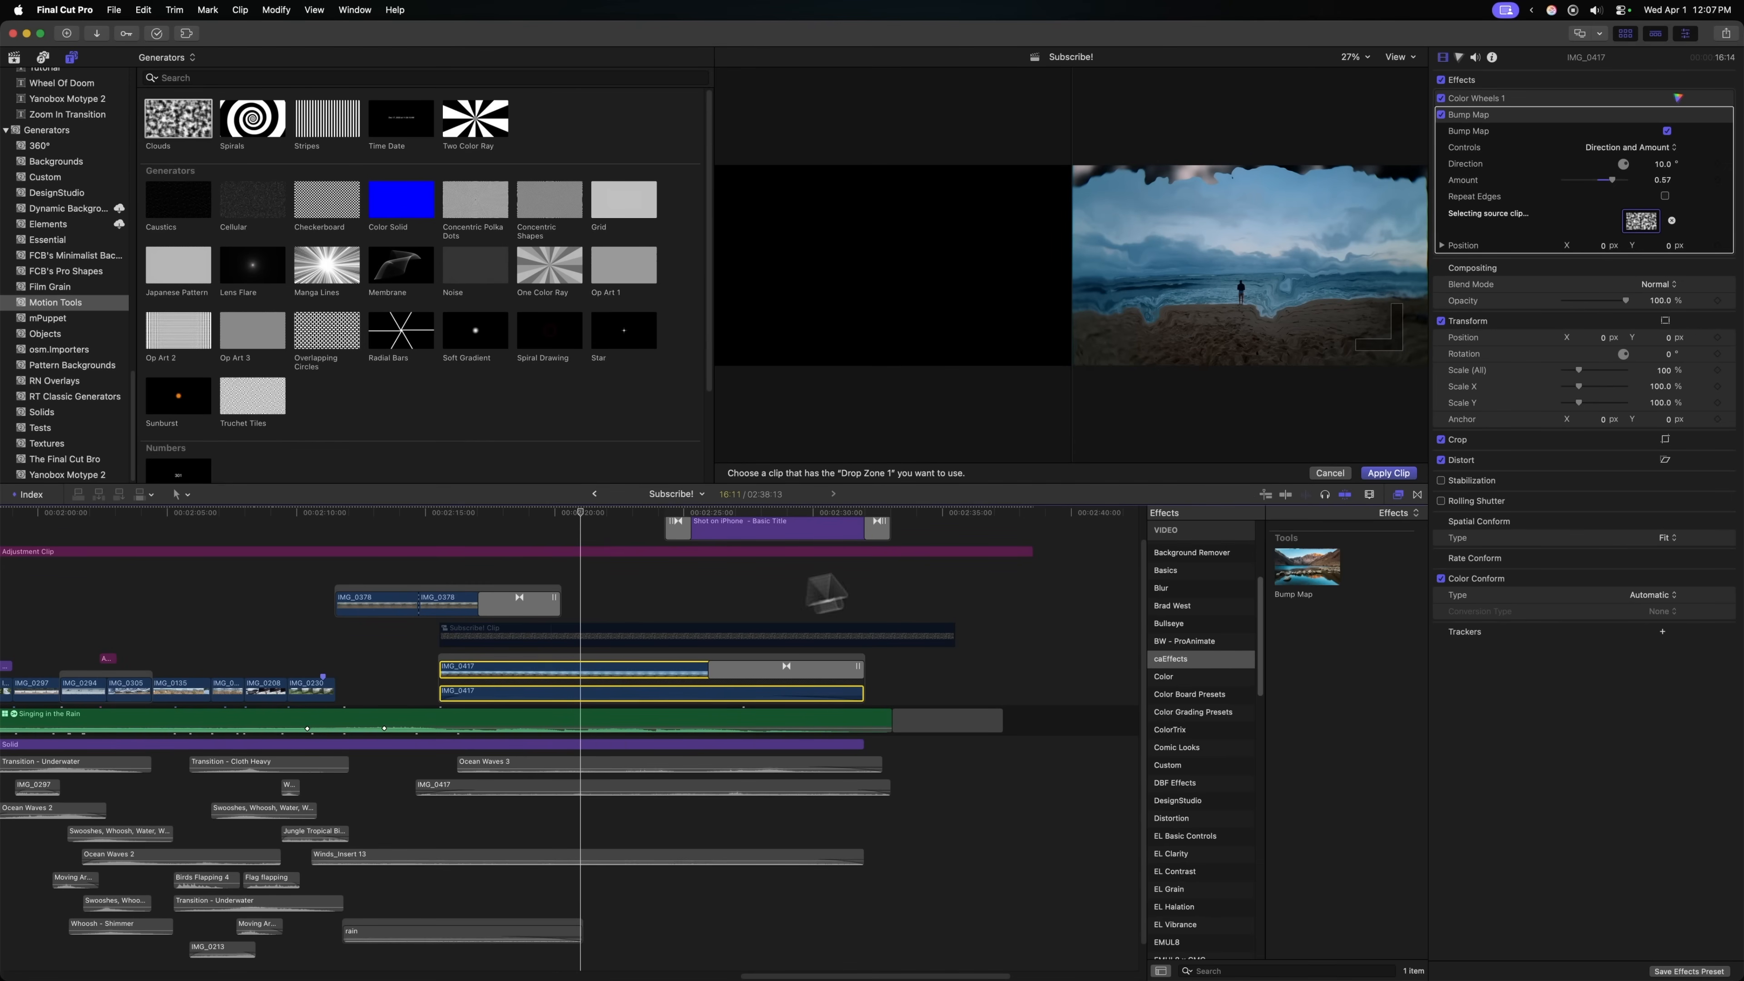
click(1367, 473)
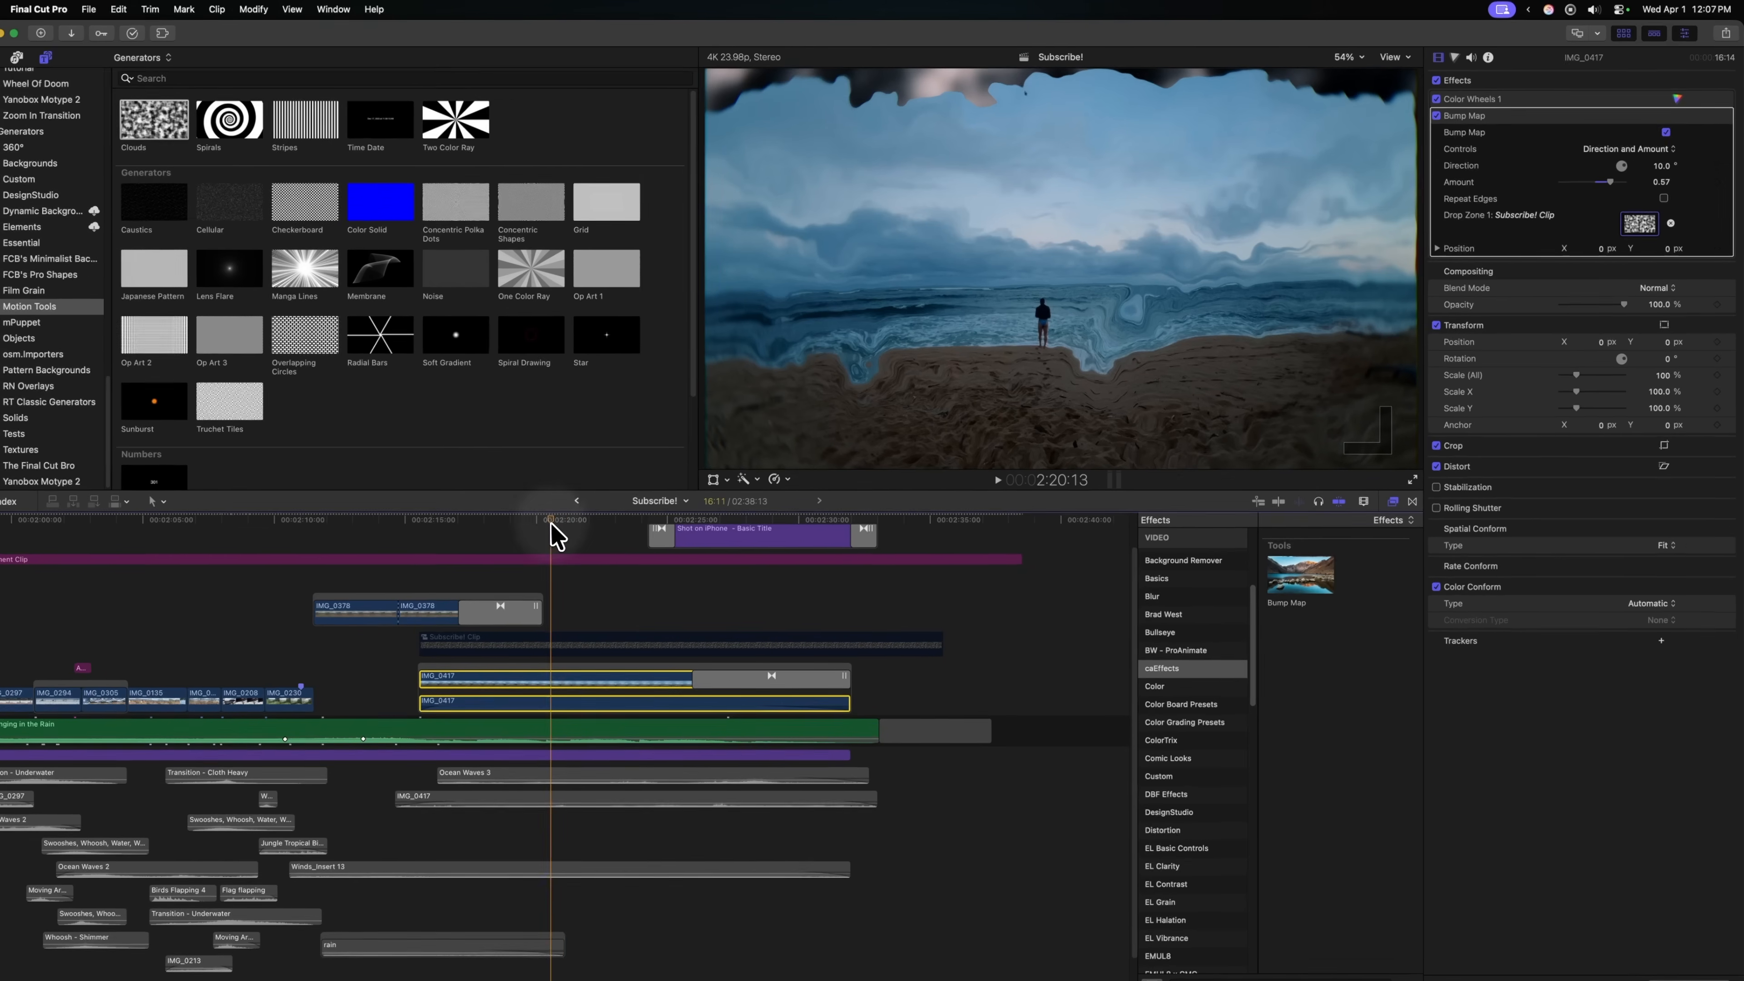
key(space)
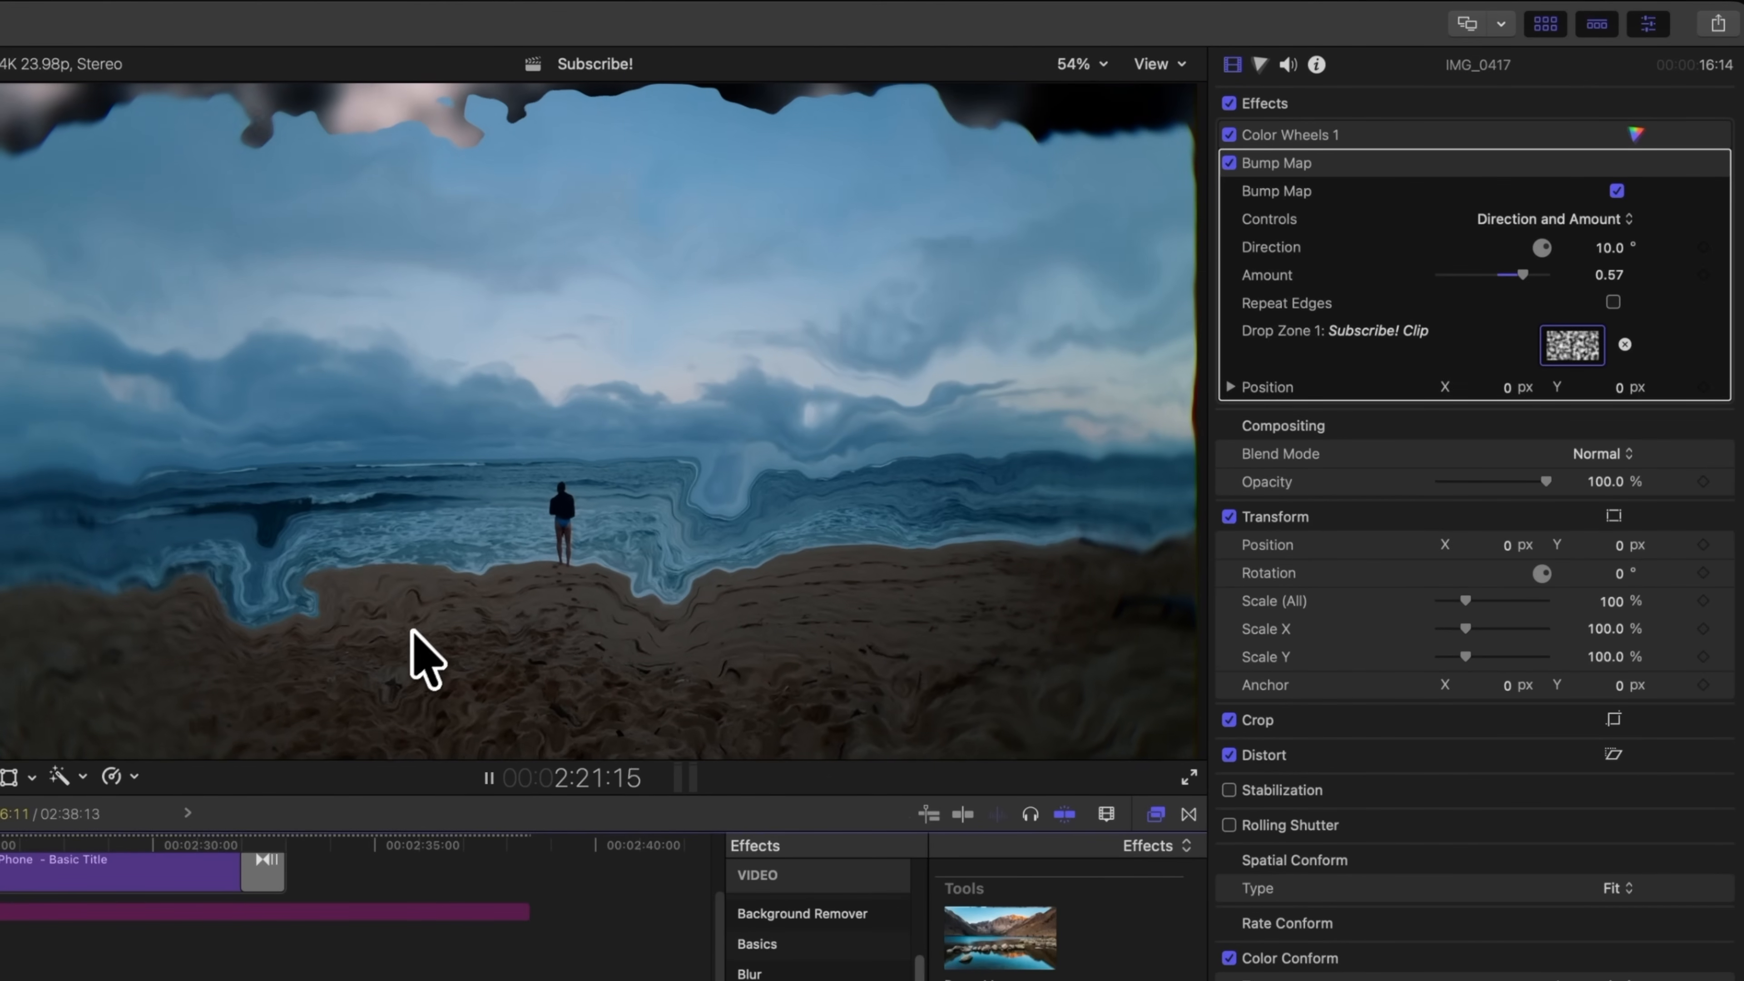
key(space)
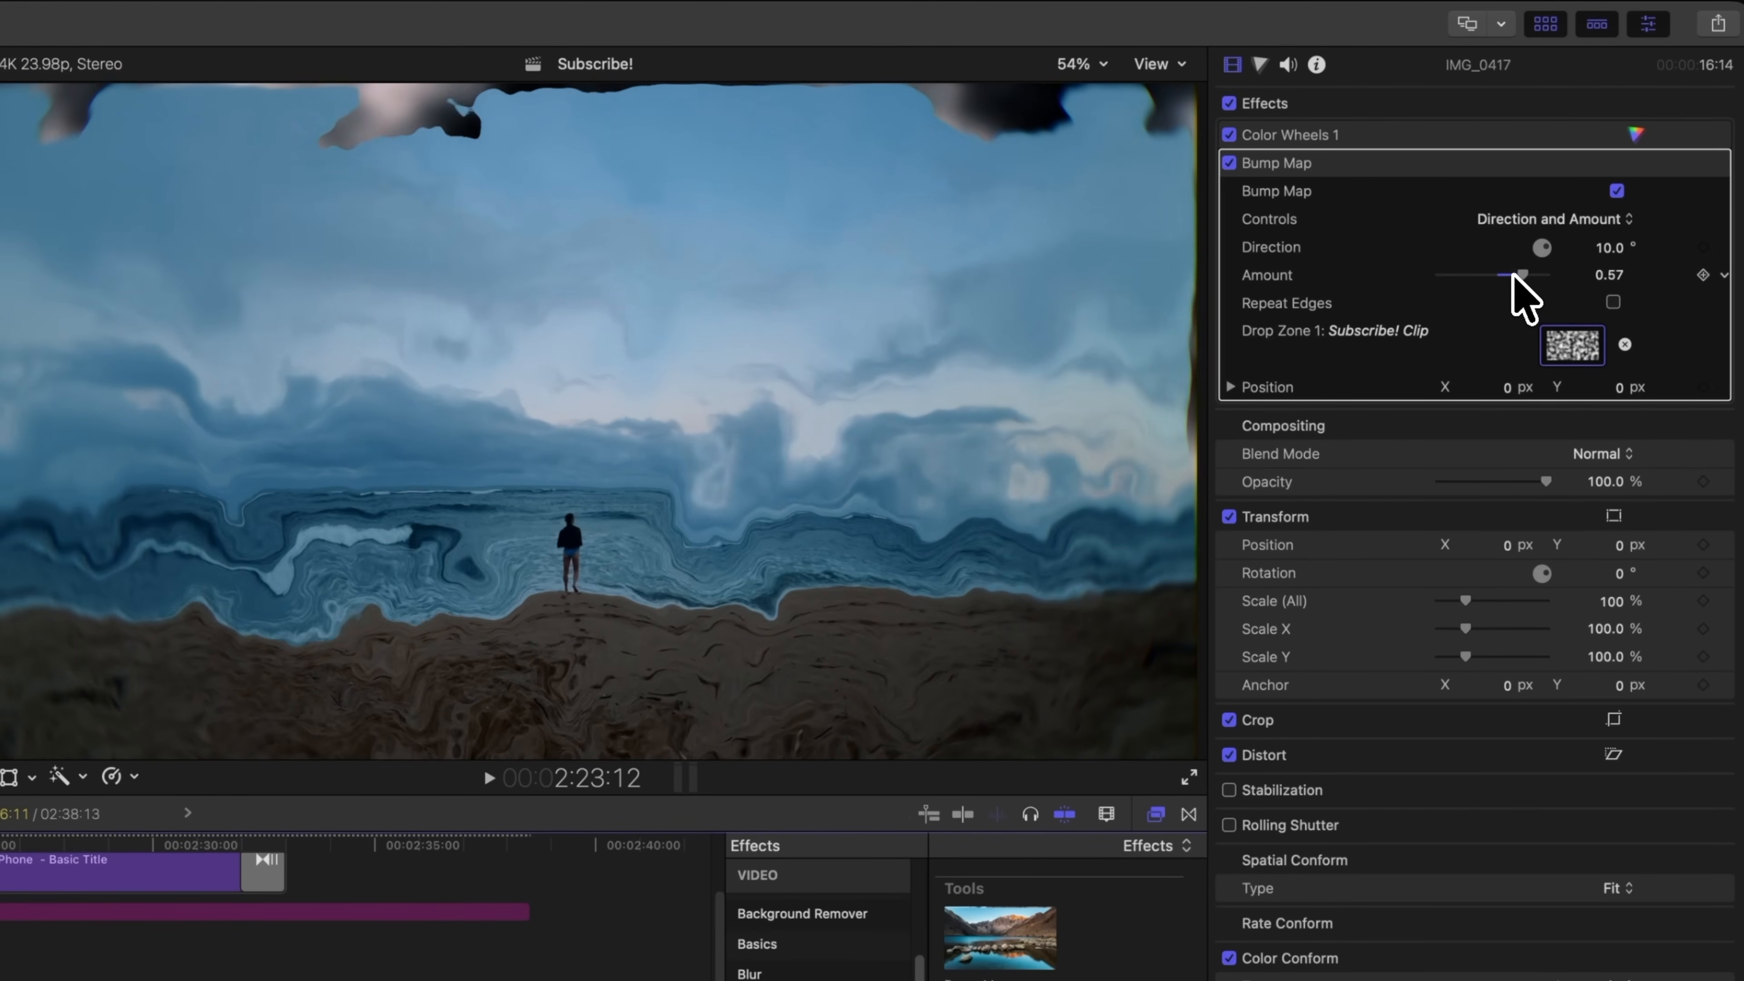
Lower Bump Map's Amount into the negative range to reverse the distortion, and deselect the IMG_0417 clips.
drag(1522, 275, 1469, 276)
click(7, 886)
scroll(6, 886, up, 3)
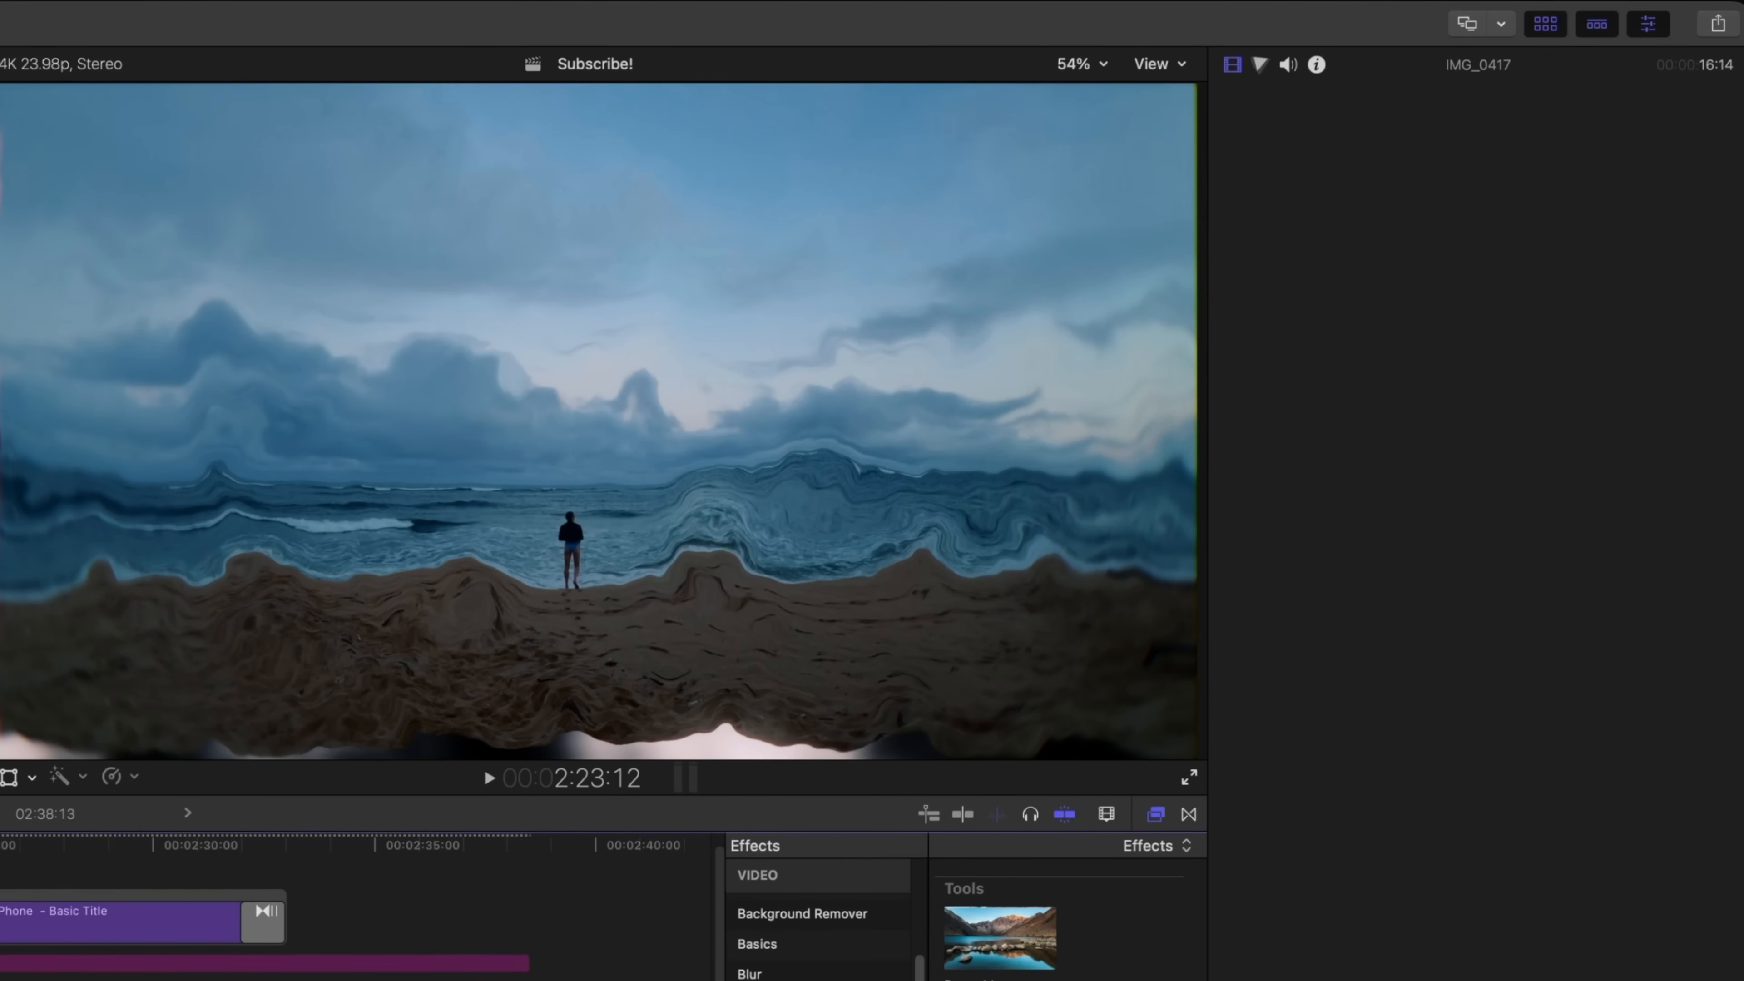